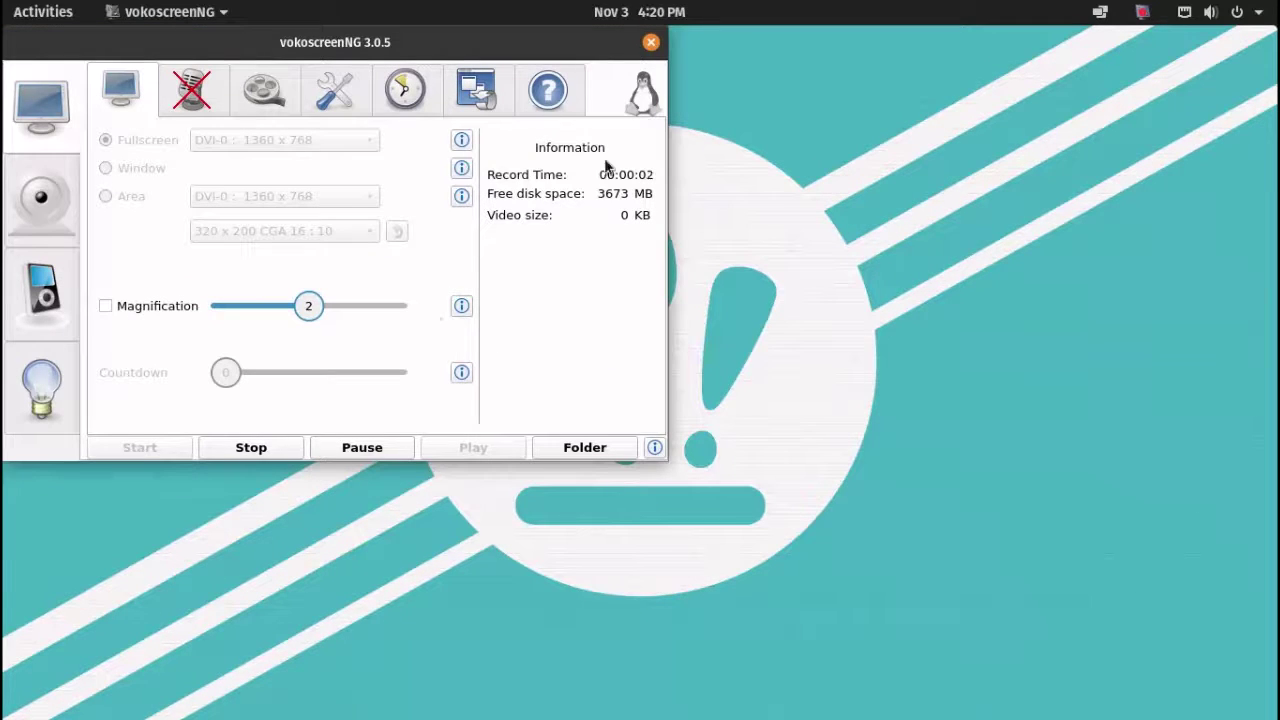
- Minimize the vokoscreenNG recorder window to clear the desktop
{"action": "left_click", "coordinate": [1143, 13]}
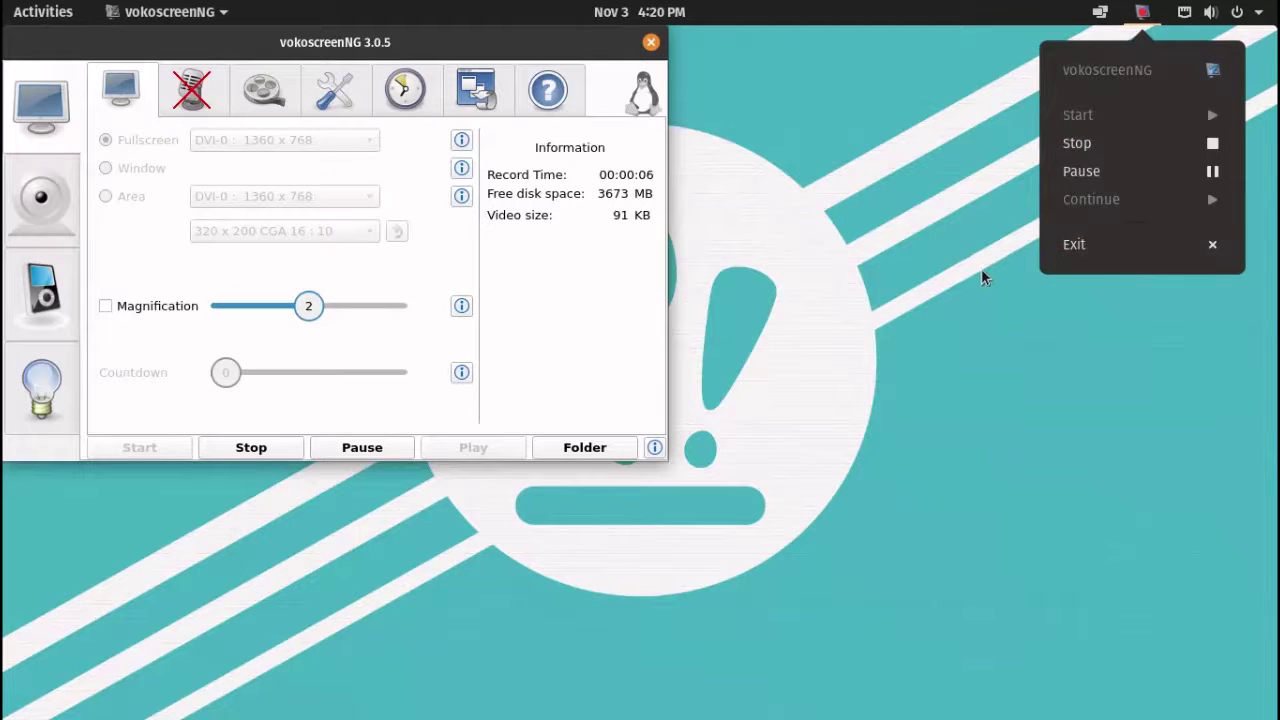
{"action": "left_click", "coordinate": [838, 285]}
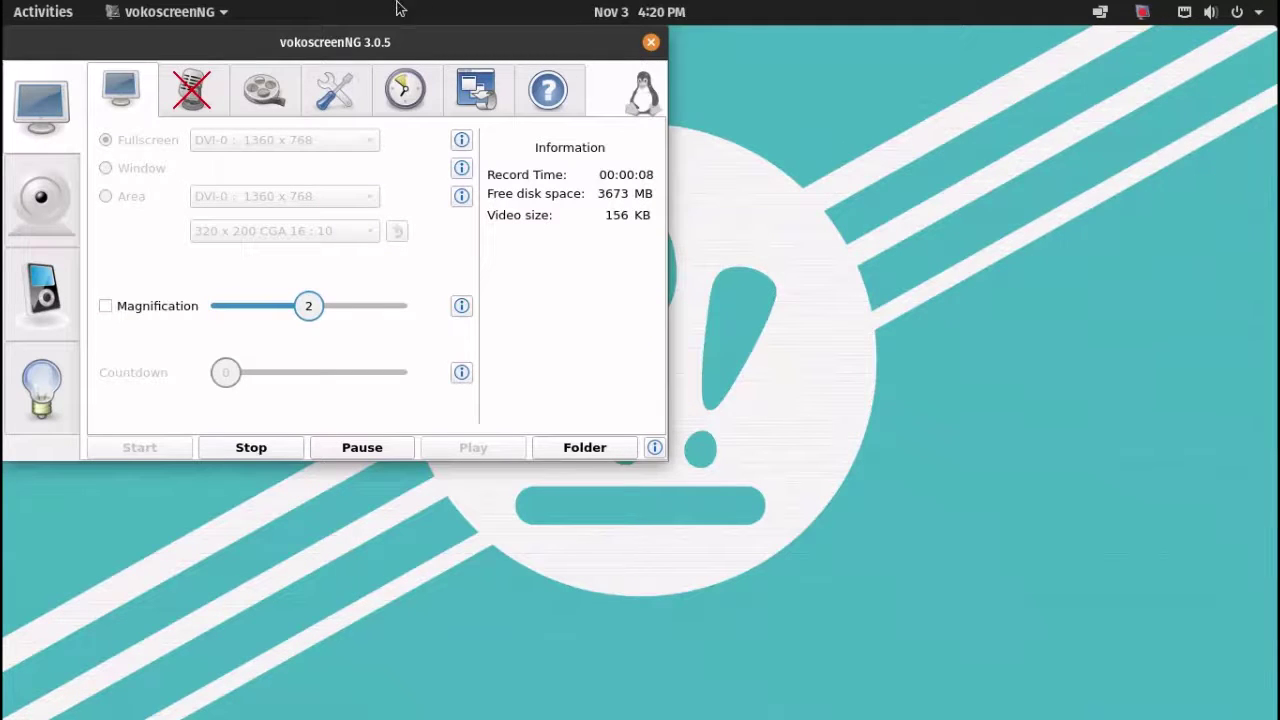
{"action": "left_click_drag", "start_coordinate": [406, 45], "coordinate": [716, 85]}
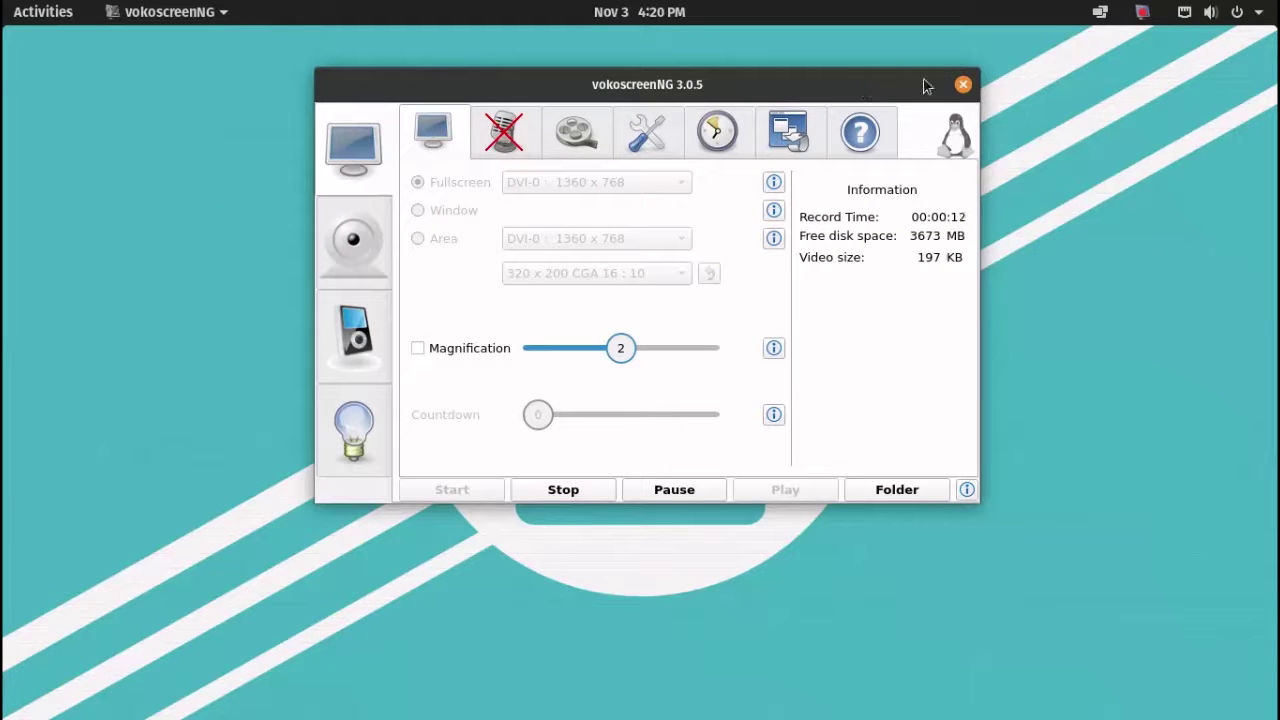
{"action": "right_click", "coordinate": [161, 47]}
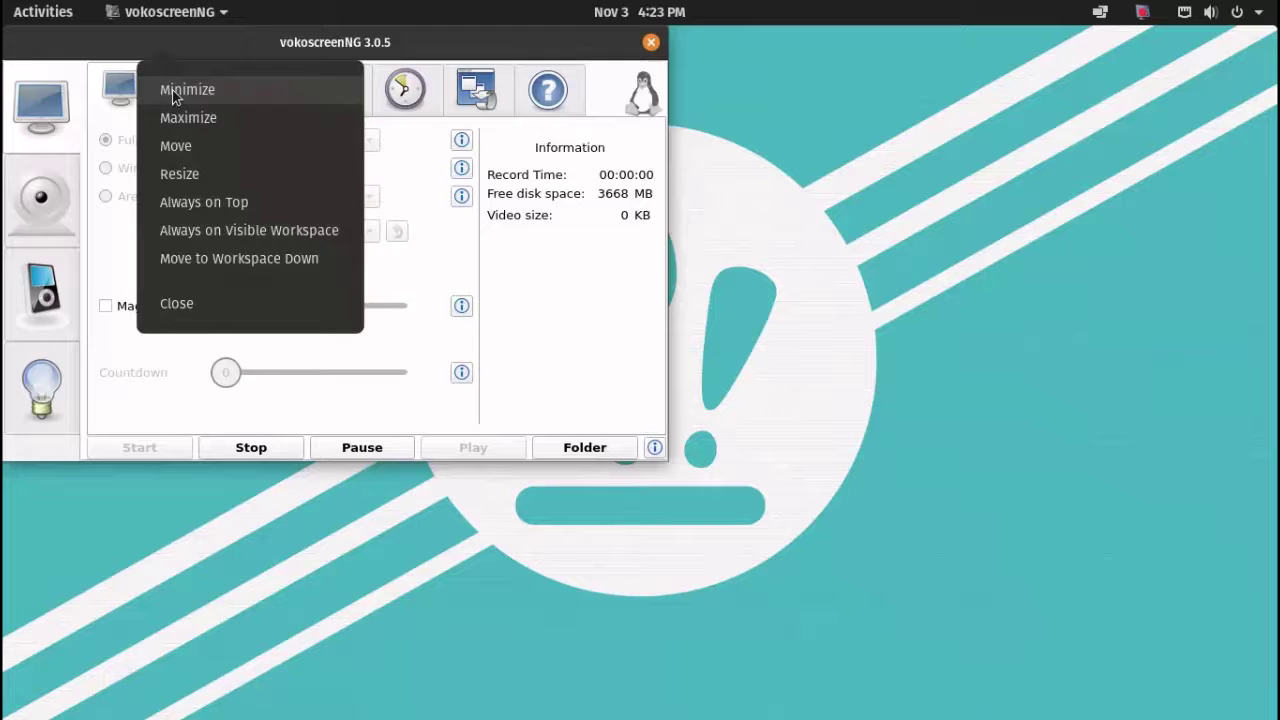
{"action": "left_click", "coordinate": [174, 89]}
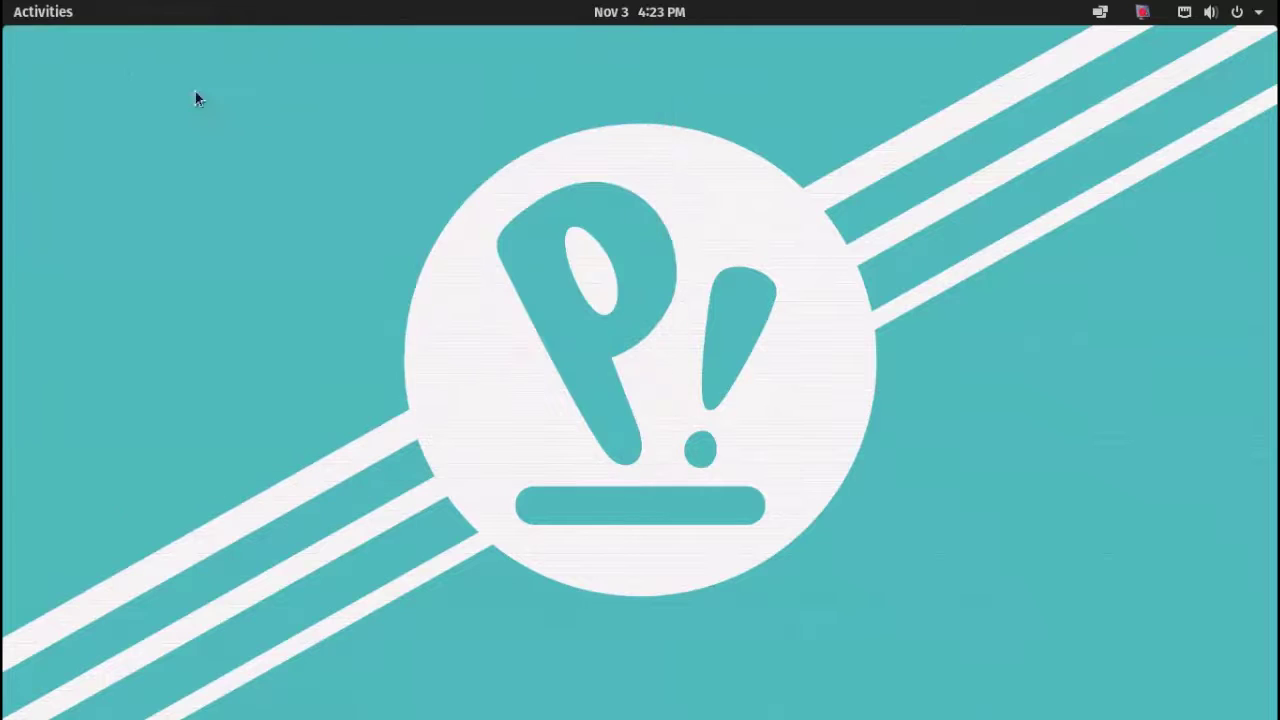
- Open the system Settings from the overview of all installed applications
{"action": "left_click", "coordinate": [24, 8]}
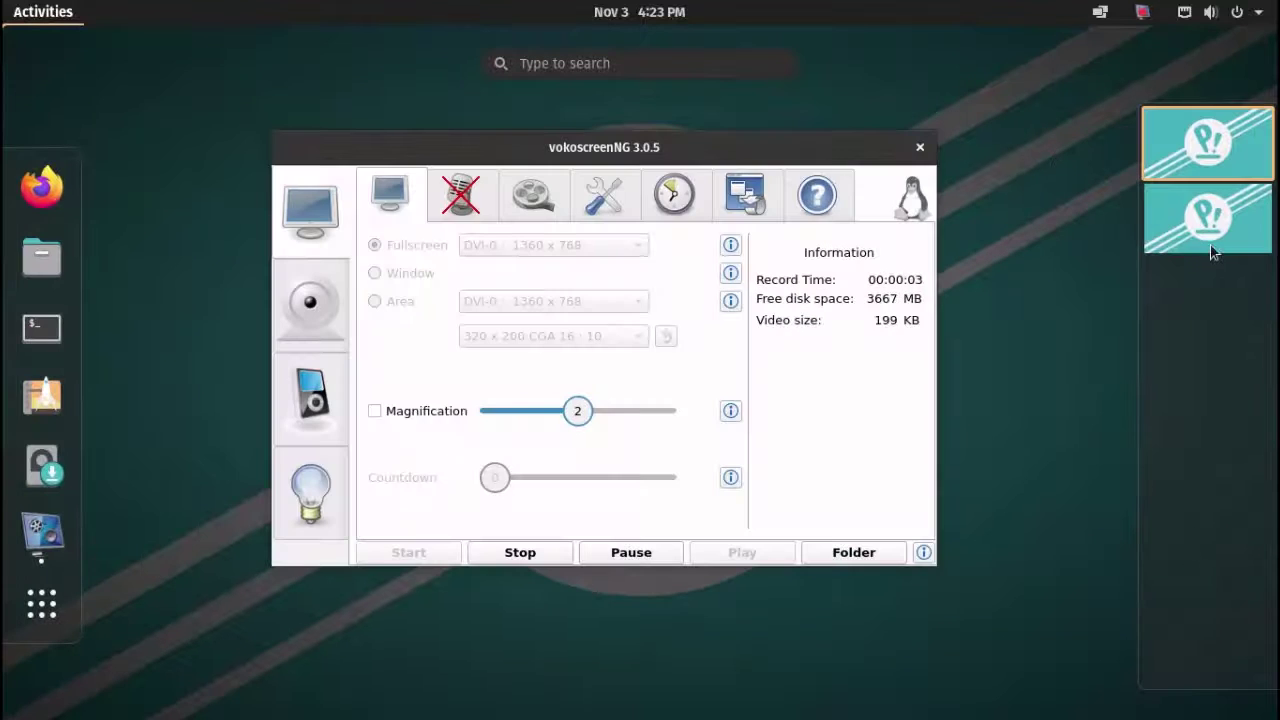
{"action": "left_click", "coordinate": [1212, 252]}
{"action": "left_click", "coordinate": [28, 628]}
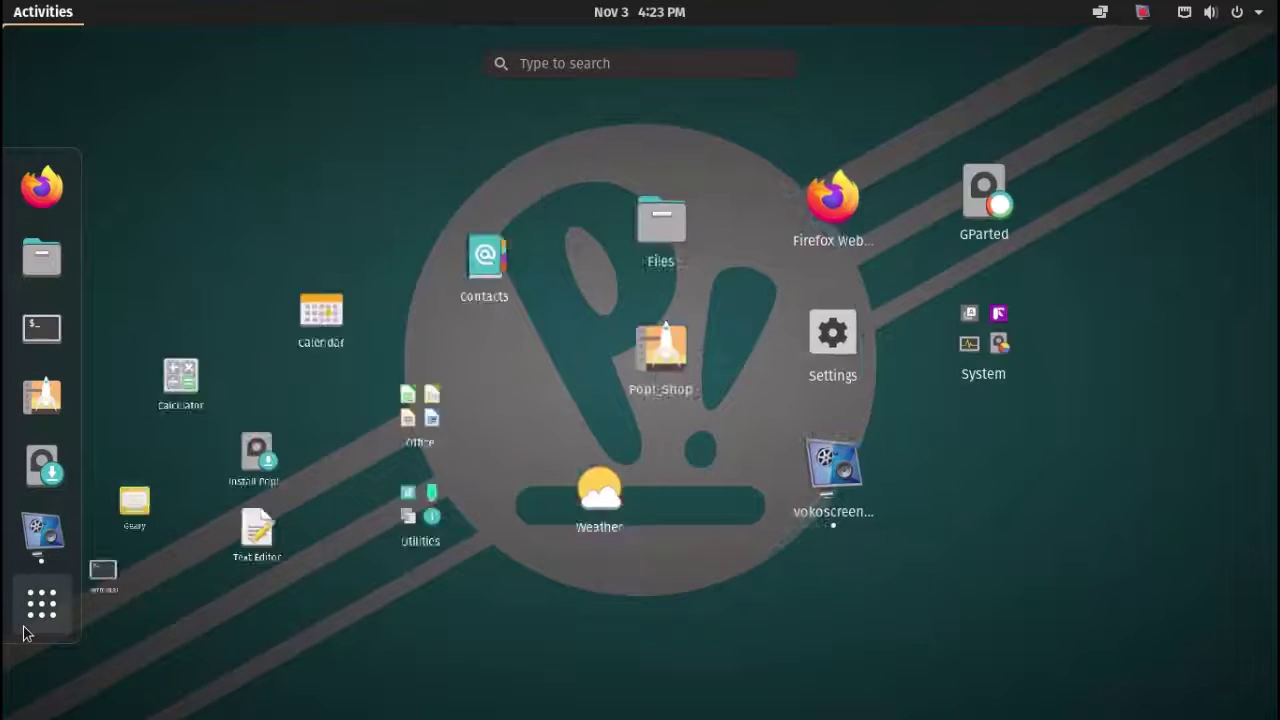
{"action": "left_click", "coordinate": [27, 630]}
{"action": "left_click", "coordinate": [24, 625]}
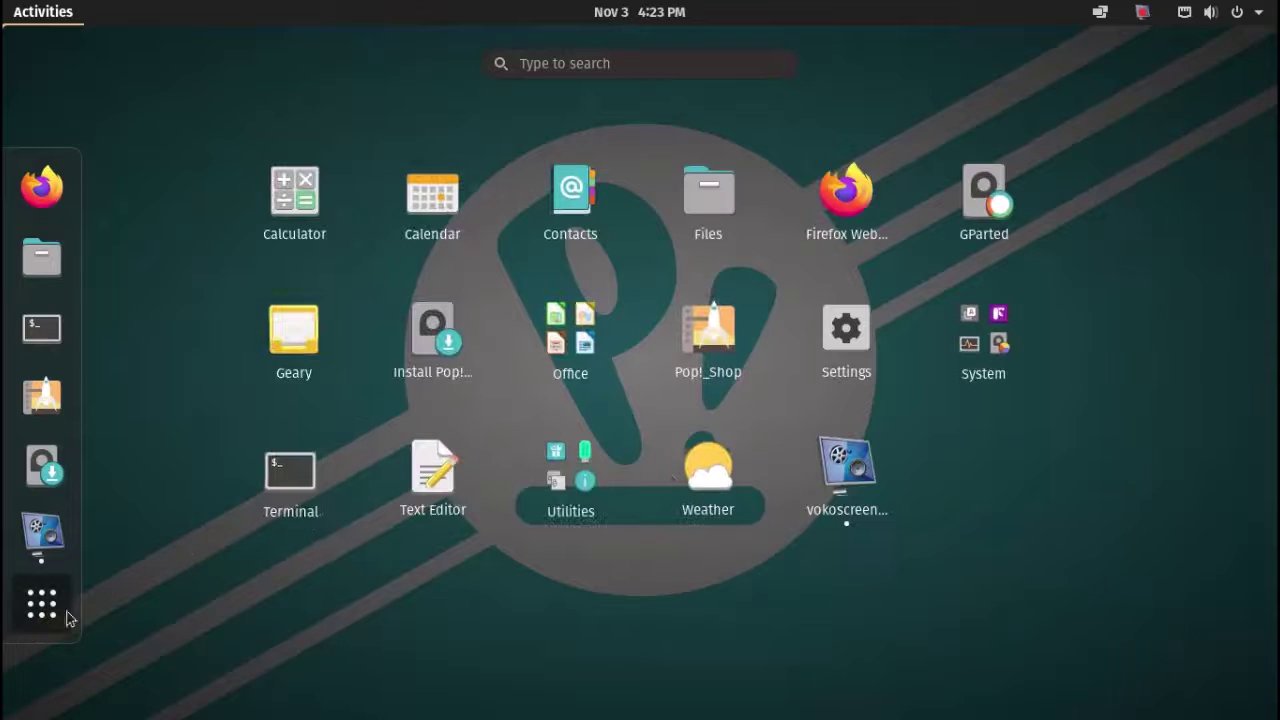
{"action": "left_click", "coordinate": [848, 345]}
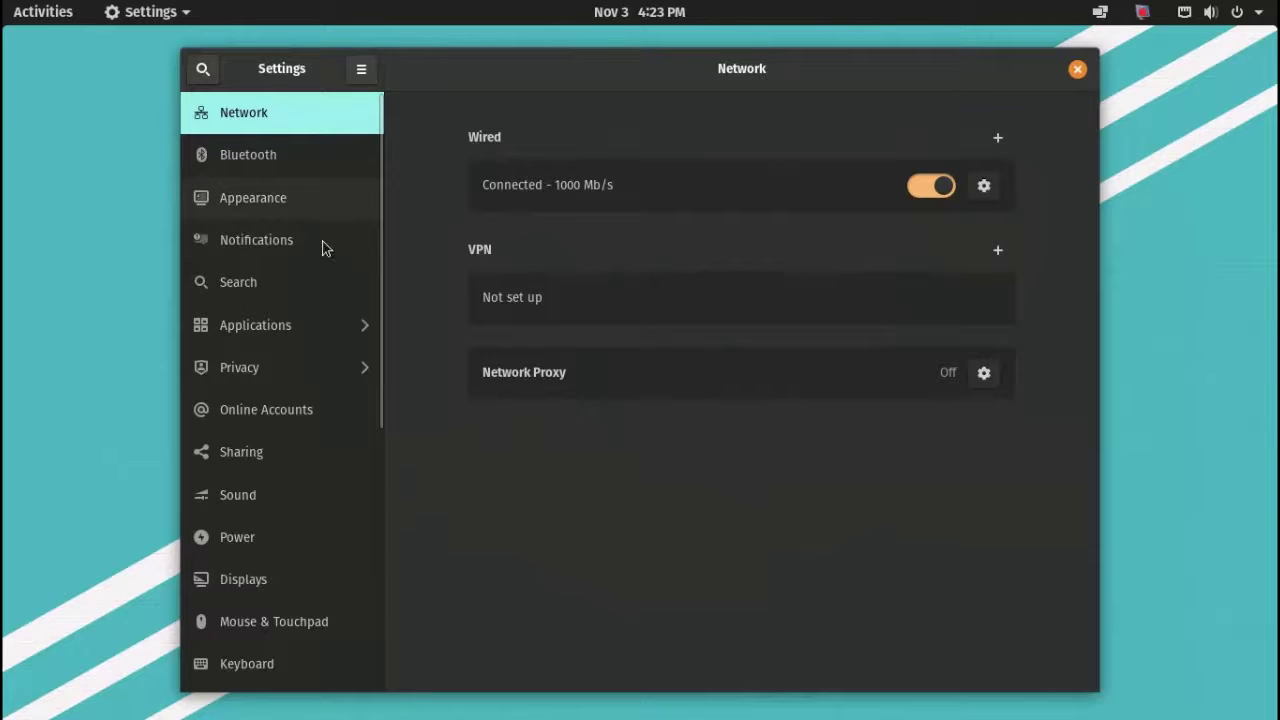
- Try several of the supplied wallpapers and keep the purple-and-pink cartoon interior as the desktop background
{"action": "left_click", "coordinate": [290, 198]}
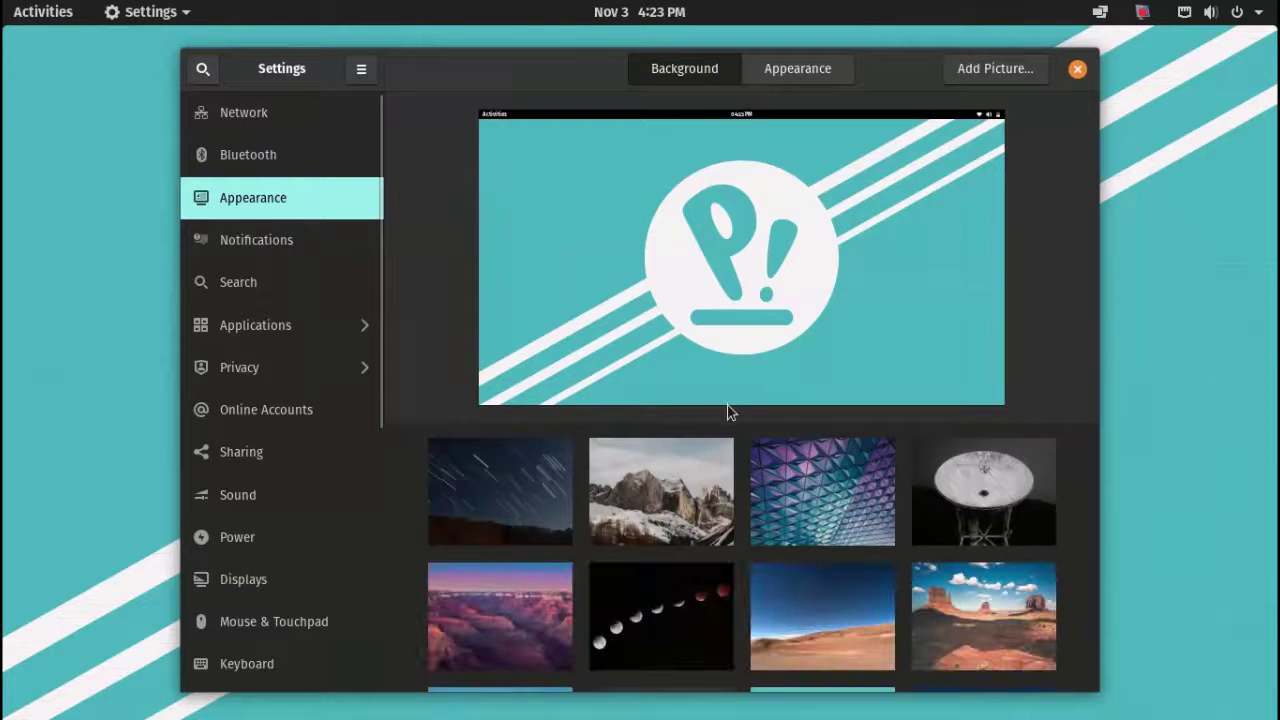
{"action": "scroll", "coordinate": [1010, 536], "scroll_direction": "down", "scroll_amount": 10}
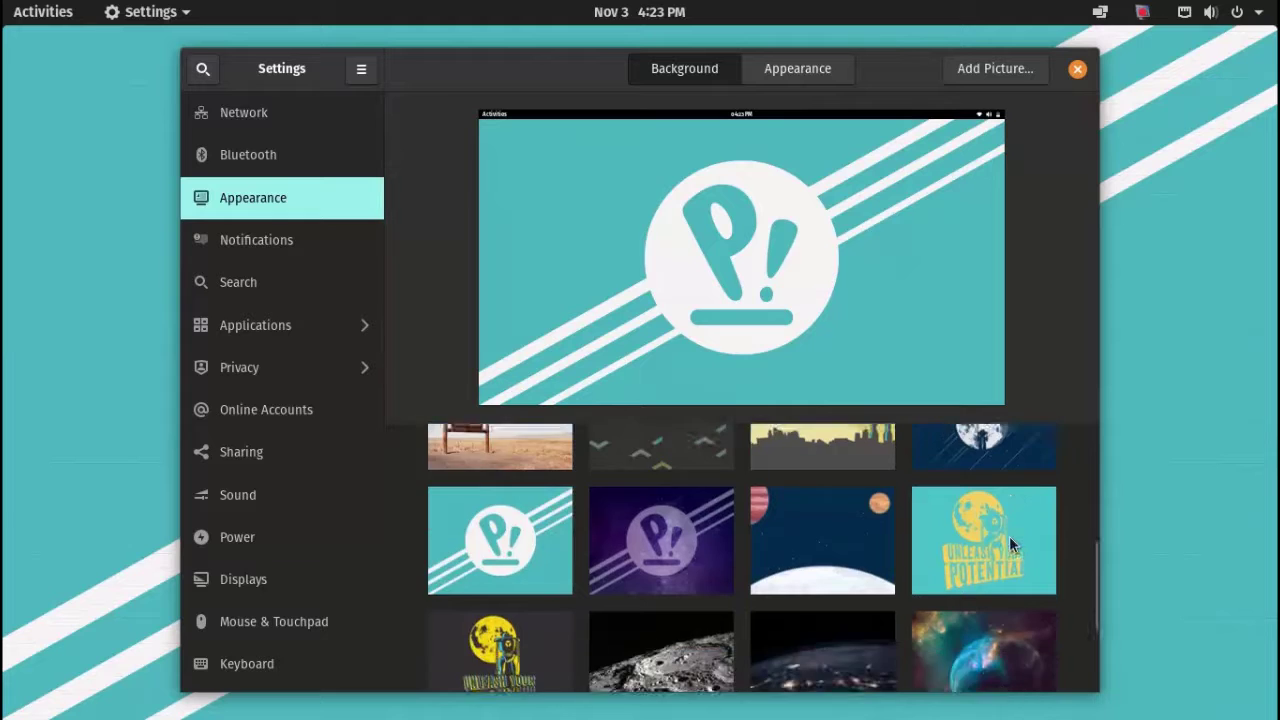
{"action": "left_click", "coordinate": [836, 525]}
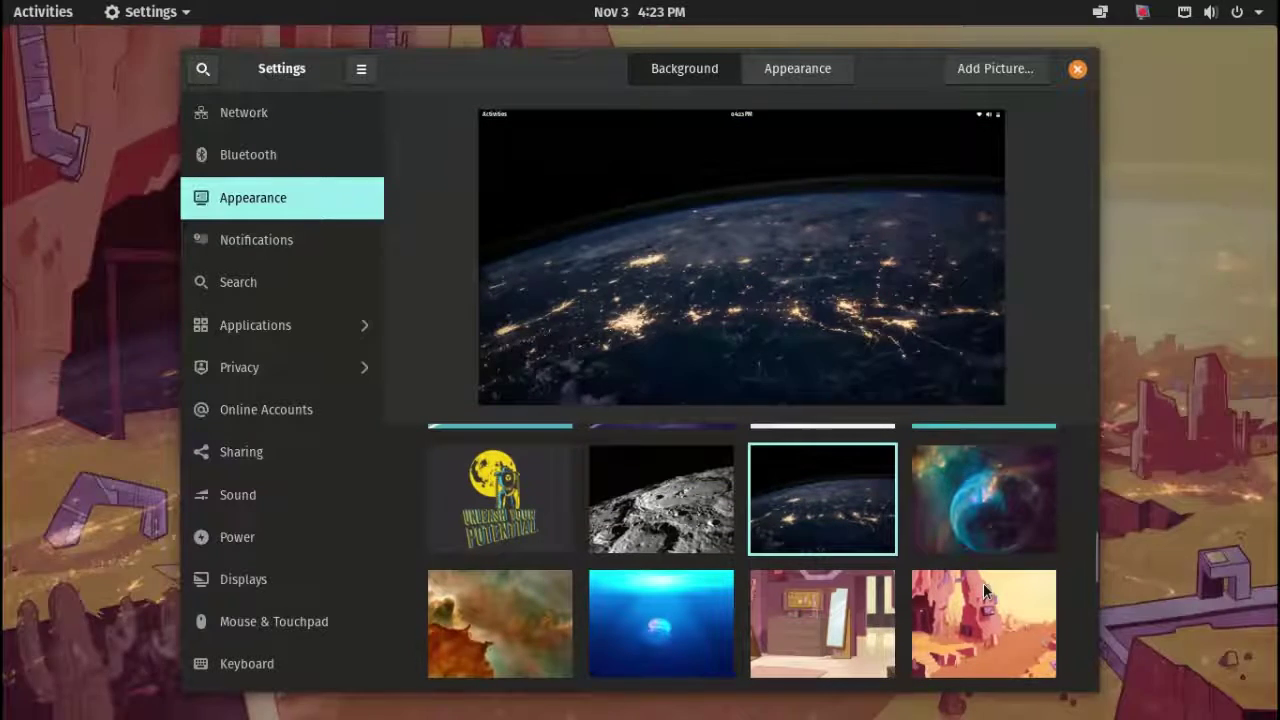
{"action": "left_click", "coordinate": [983, 590]}
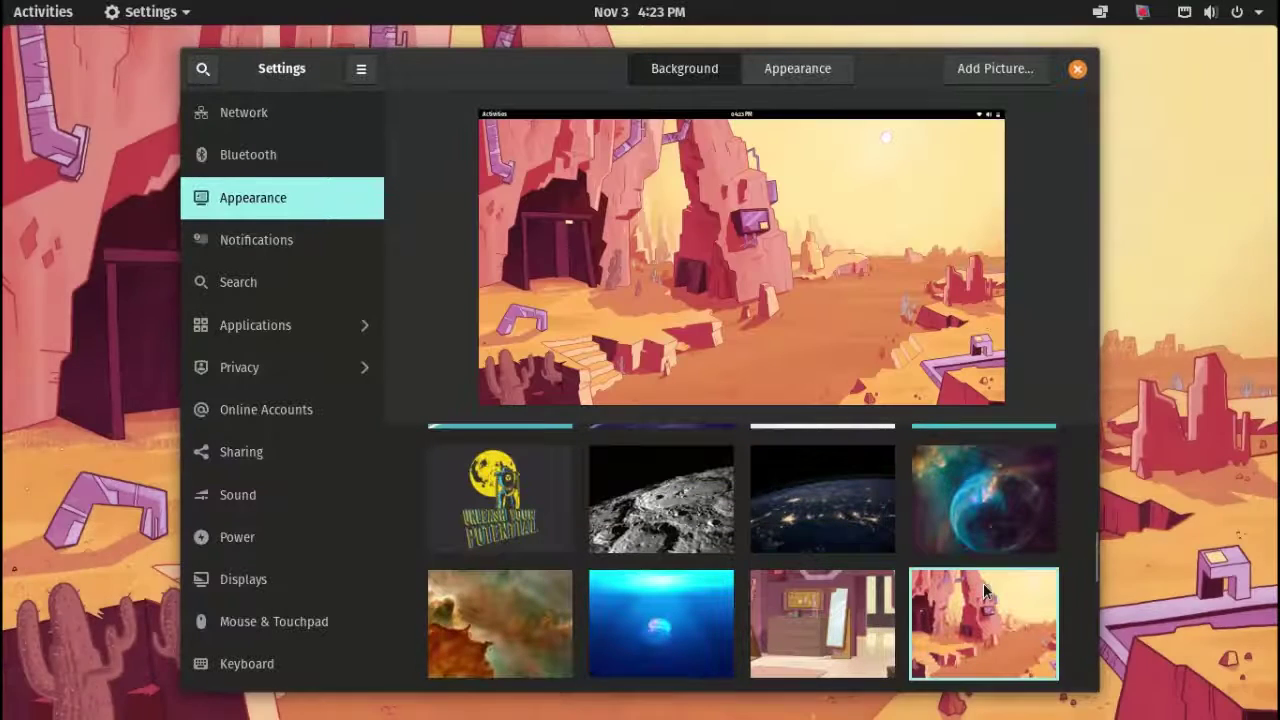
{"action": "scroll", "coordinate": [983, 590], "scroll_direction": "down", "scroll_amount": 5}
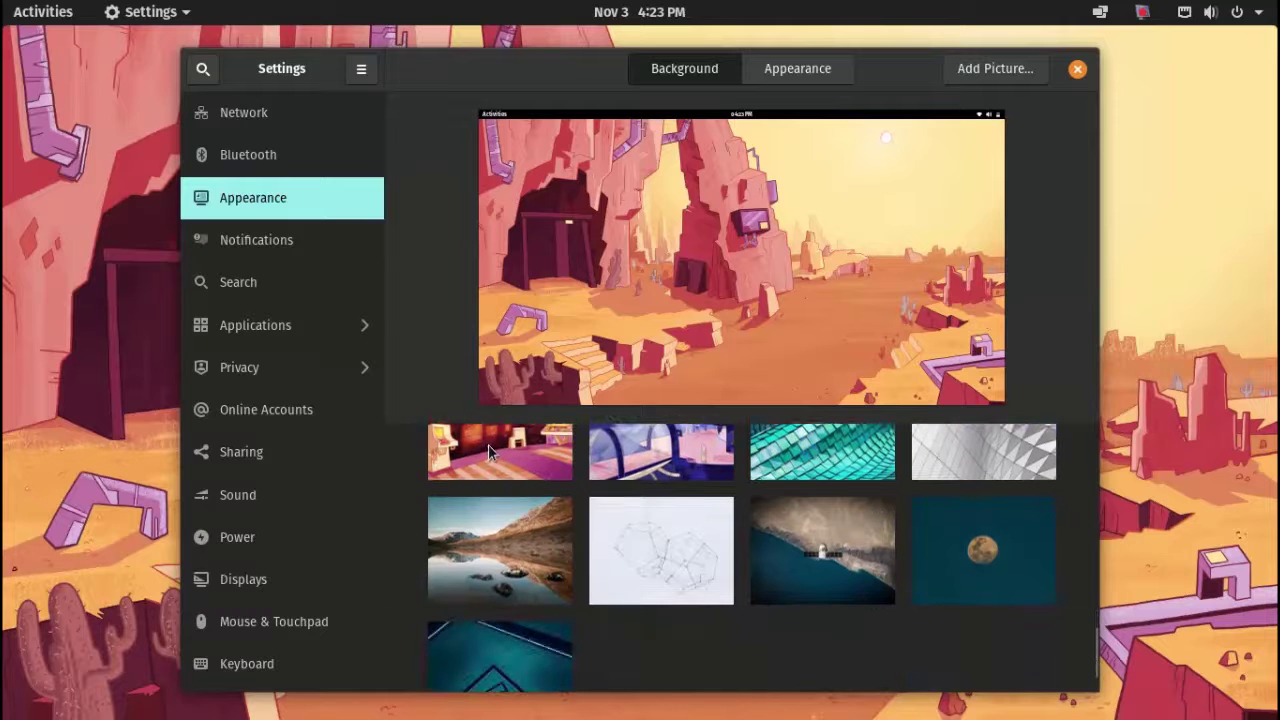
{"action": "left_click", "coordinate": [518, 625]}
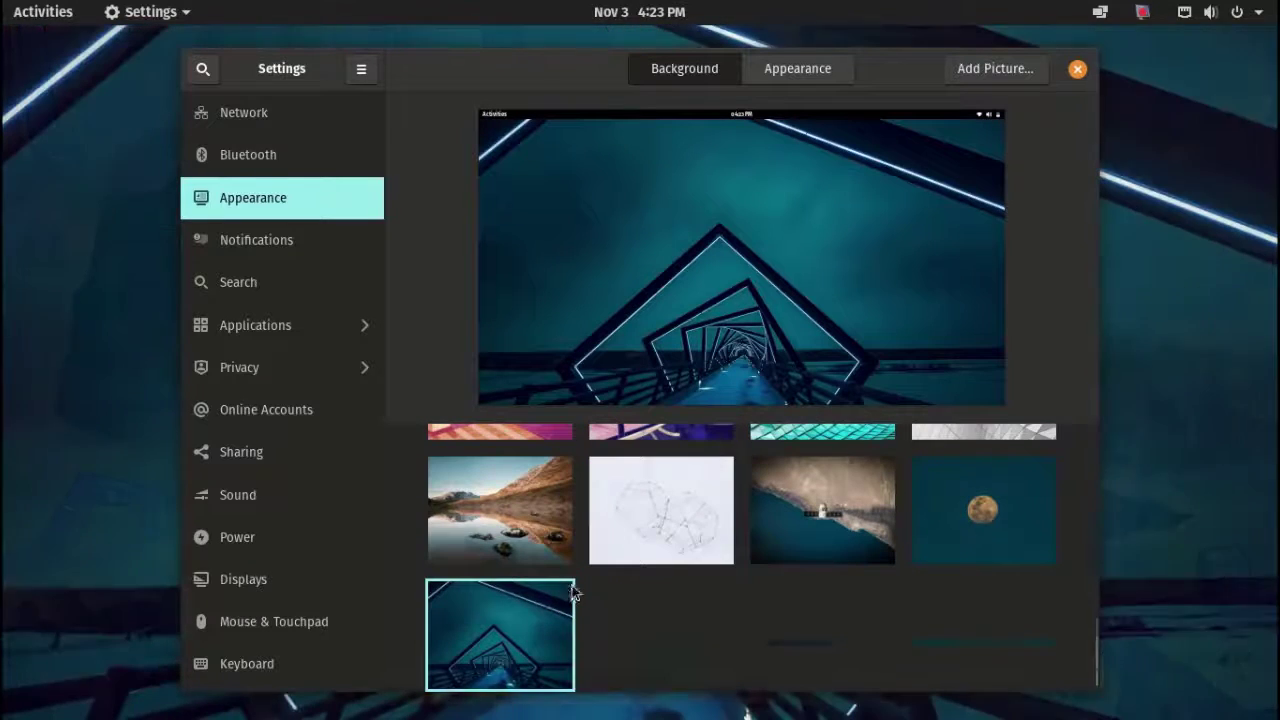
{"action": "scroll", "coordinate": [573, 585], "scroll_direction": "up", "scroll_amount": 2}
{"action": "left_click", "coordinate": [650, 542]}
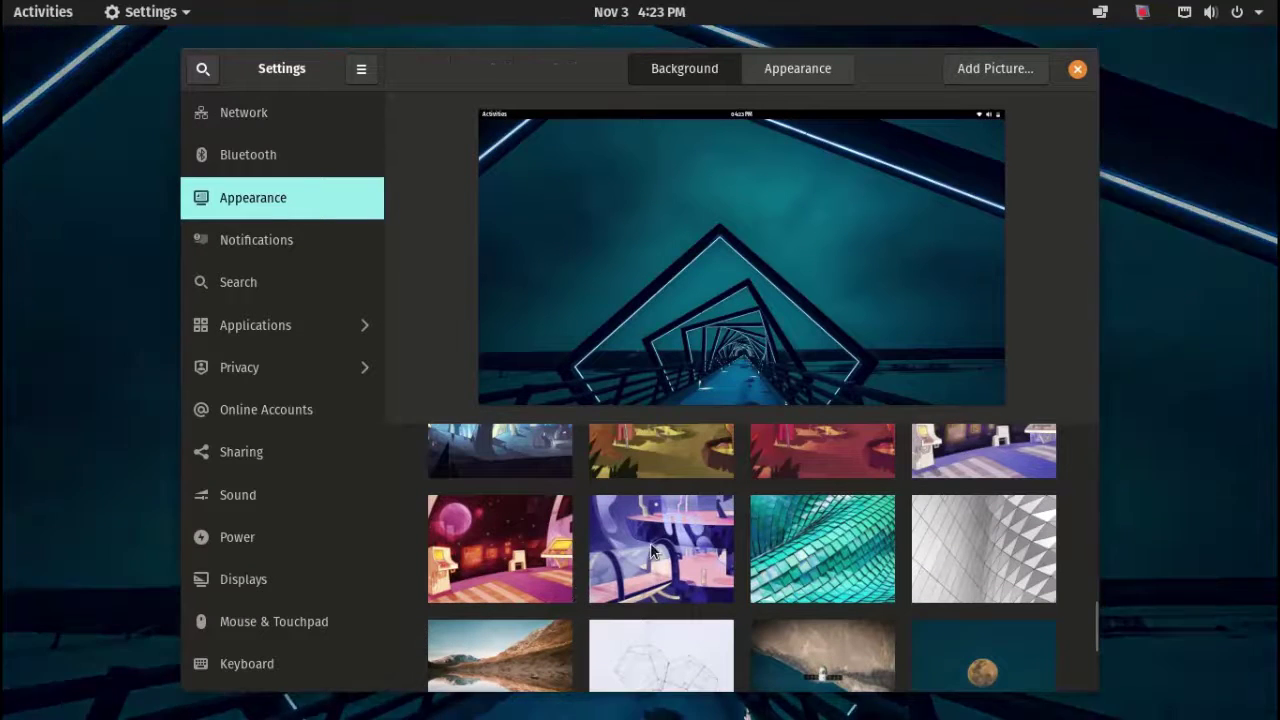
- Turn on Do Not Disturb and Lock Screen Notifications in the notification settings
{"action": "left_click", "coordinate": [288, 250]}
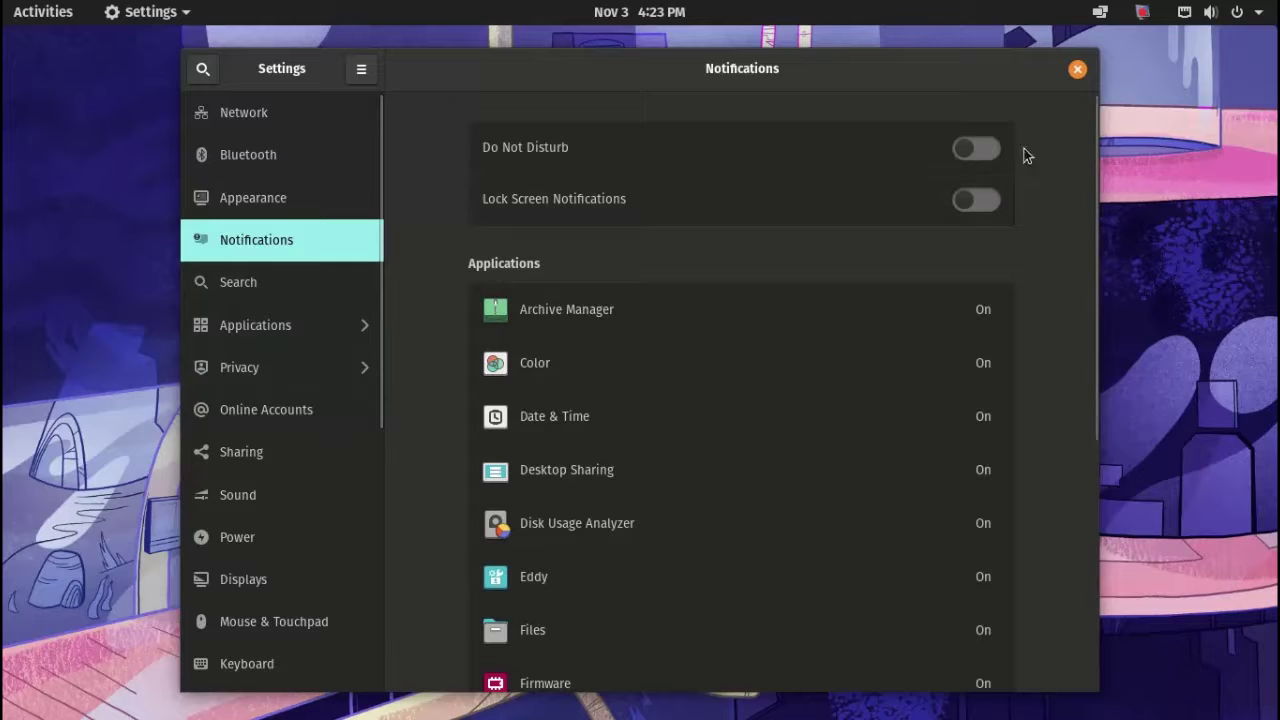
{"action": "left_click", "coordinate": [976, 149]}
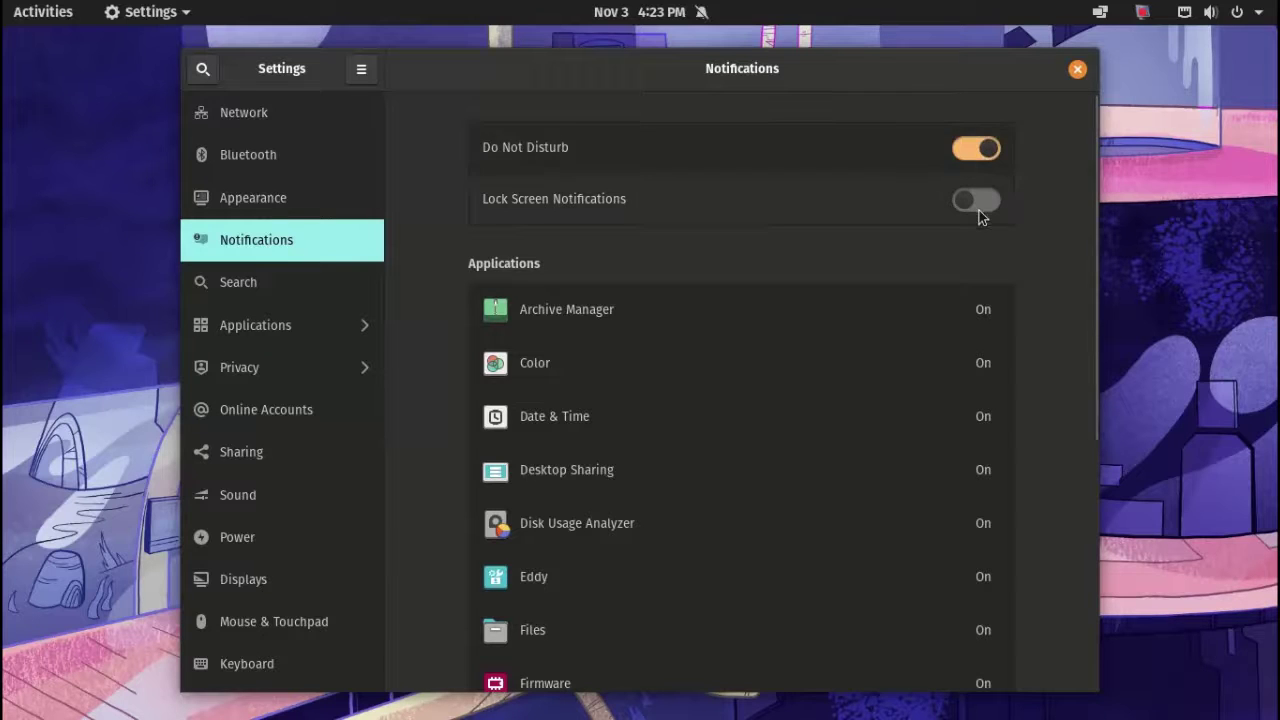
{"action": "left_click", "coordinate": [976, 201]}
- Look through the application settings of Disk Usage Analyzer, Disks and Document Viewer, and the Sharing settings
{"action": "left_click", "coordinate": [331, 337]}
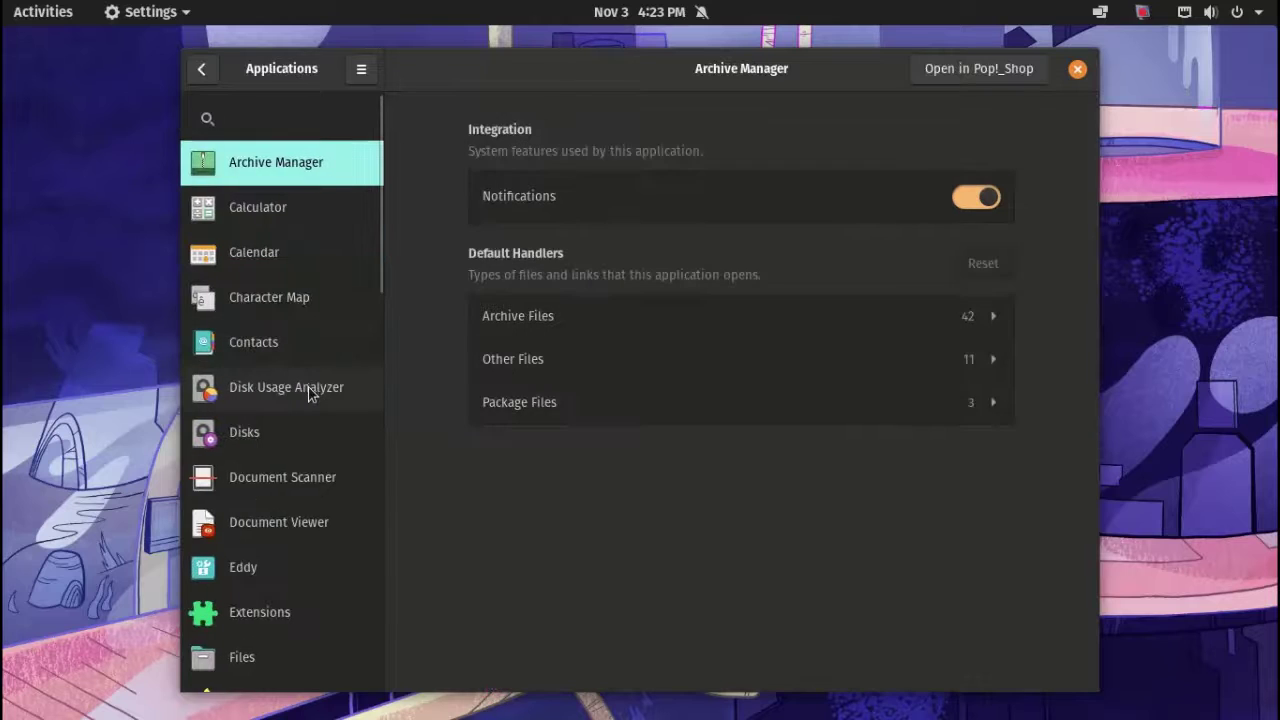
{"action": "left_click", "coordinate": [309, 392]}
{"action": "left_click", "coordinate": [283, 449]}
{"action": "left_click", "coordinate": [287, 522]}
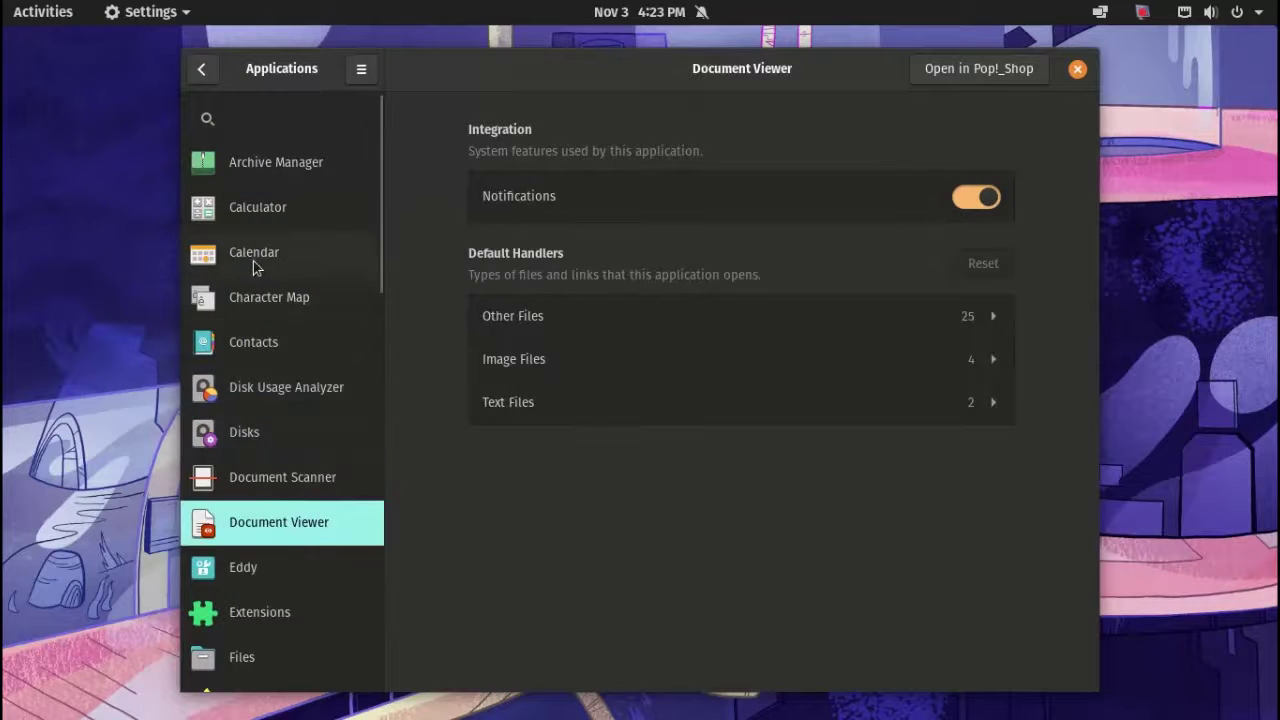
{"action": "left_click", "coordinate": [201, 68]}
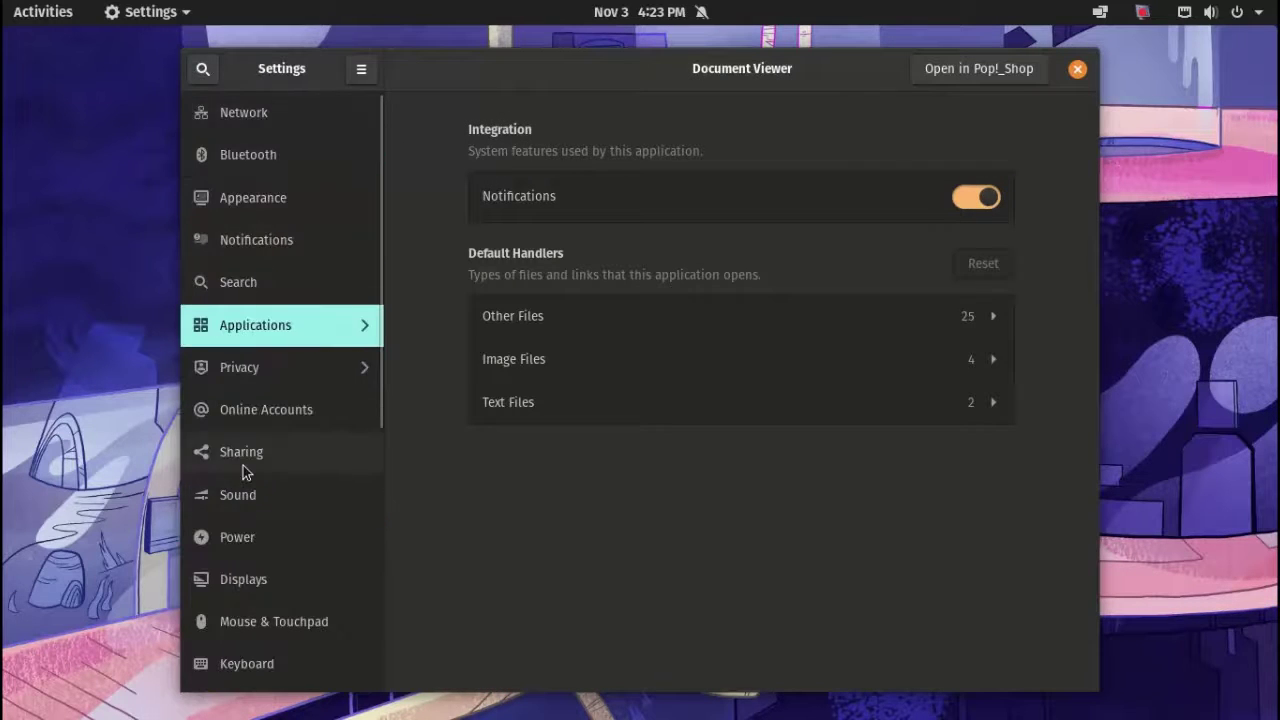
{"action": "left_click", "coordinate": [244, 462]}
- Lower the system volume slightly in the sound settings
{"action": "left_click", "coordinate": [247, 505]}
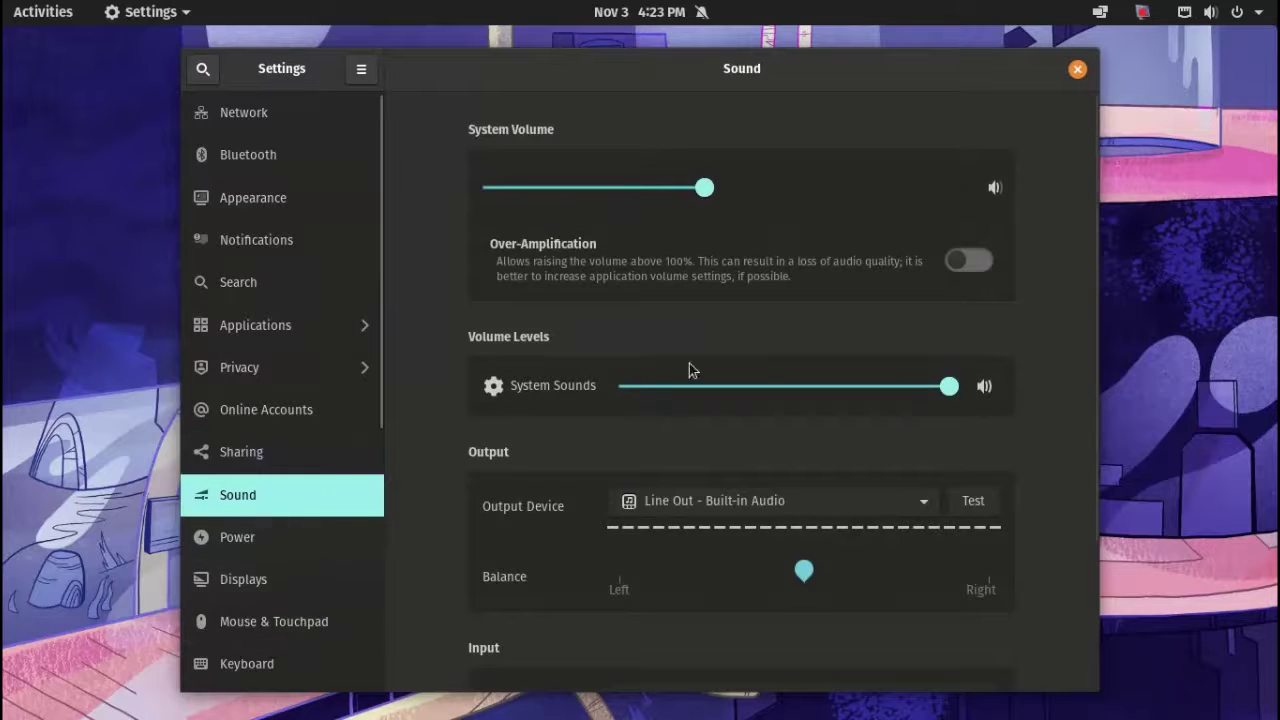
{"action": "mouse_move", "coordinate": [704, 205]}
{"action": "left_mouse_down"}
{"action": "mouse_move", "coordinate": [765, 200]}
{"action": "mouse_move", "coordinate": [690, 201]}
{"action": "left_mouse_up"}
- Set the sound output device to HDMI / DisplayPort and shift its balance slightly toward the right channel
{"action": "left_click", "coordinate": [716, 503]}
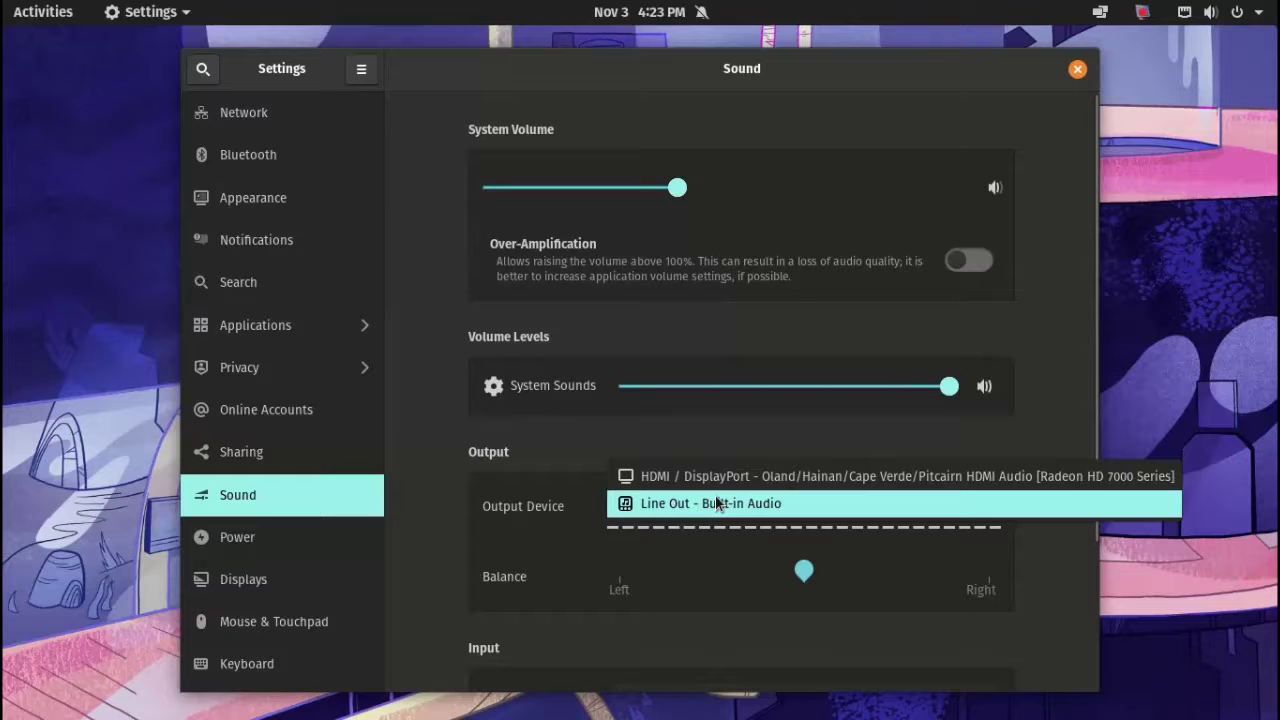
{"action": "left_click", "coordinate": [716, 503]}
{"action": "left_click", "coordinate": [714, 501]}
{"action": "left_click", "coordinate": [714, 476]}
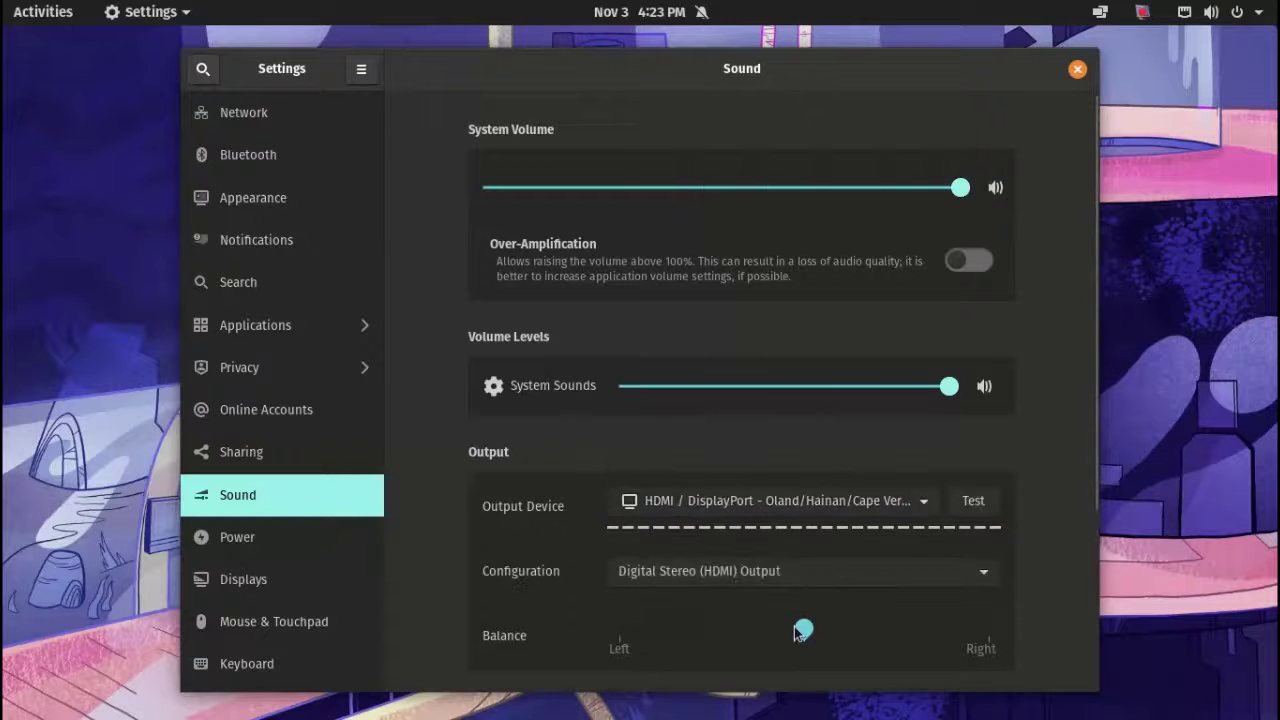
{"action": "left_click_drag", "start_coordinate": [797, 632], "coordinate": [846, 630]}
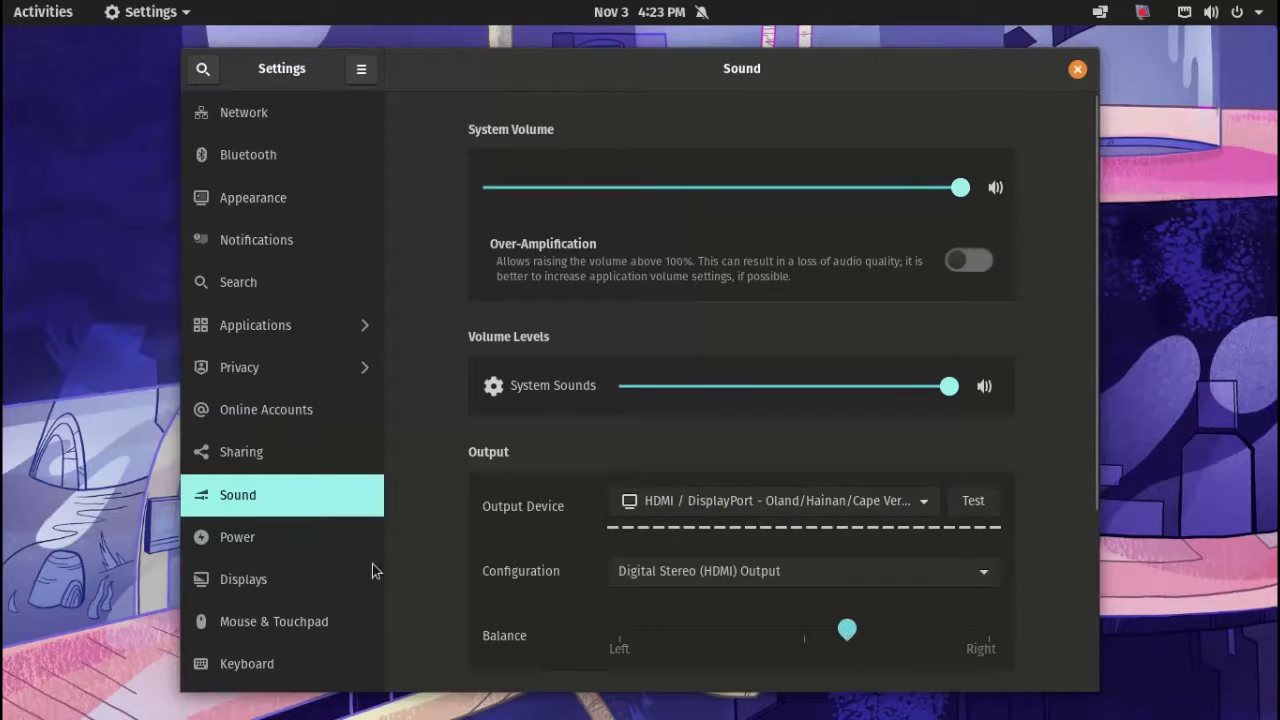
- Enable Adjust for TV in the display settings, apply it and keep the changes
{"action": "left_click", "coordinate": [257, 537]}
{"action": "left_click", "coordinate": [264, 595]}
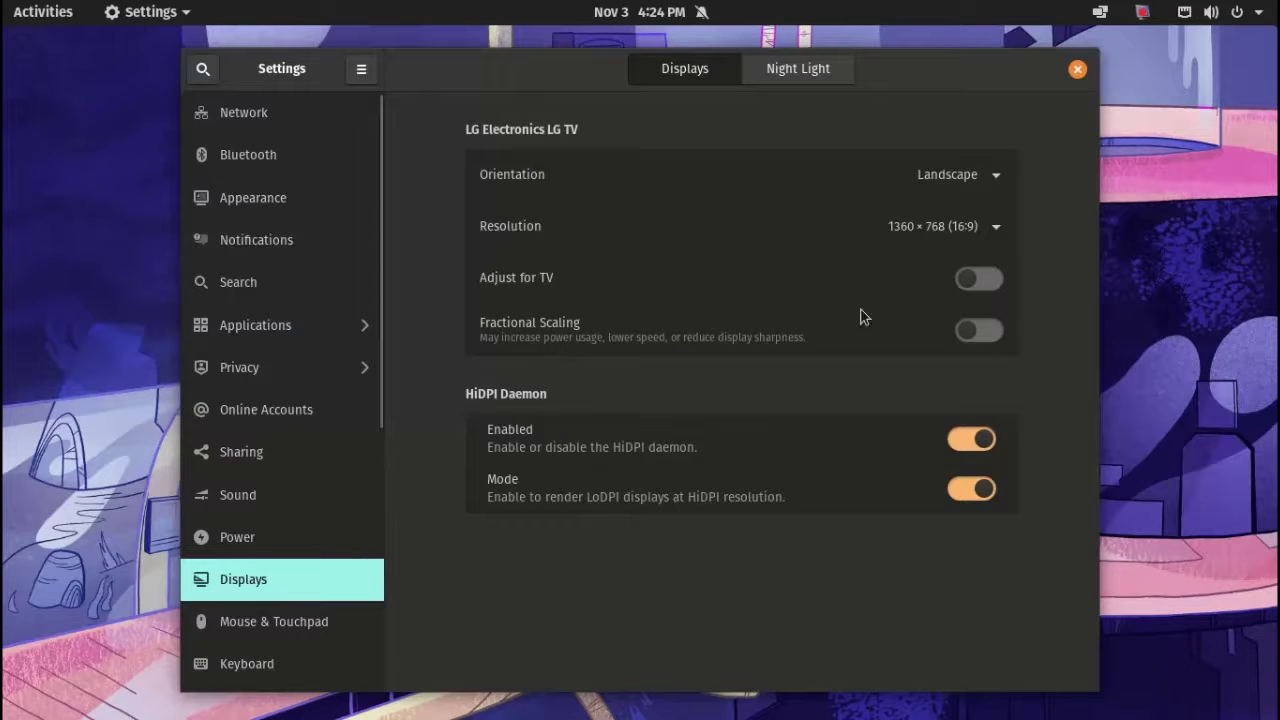
{"action": "left_click", "coordinate": [976, 286]}
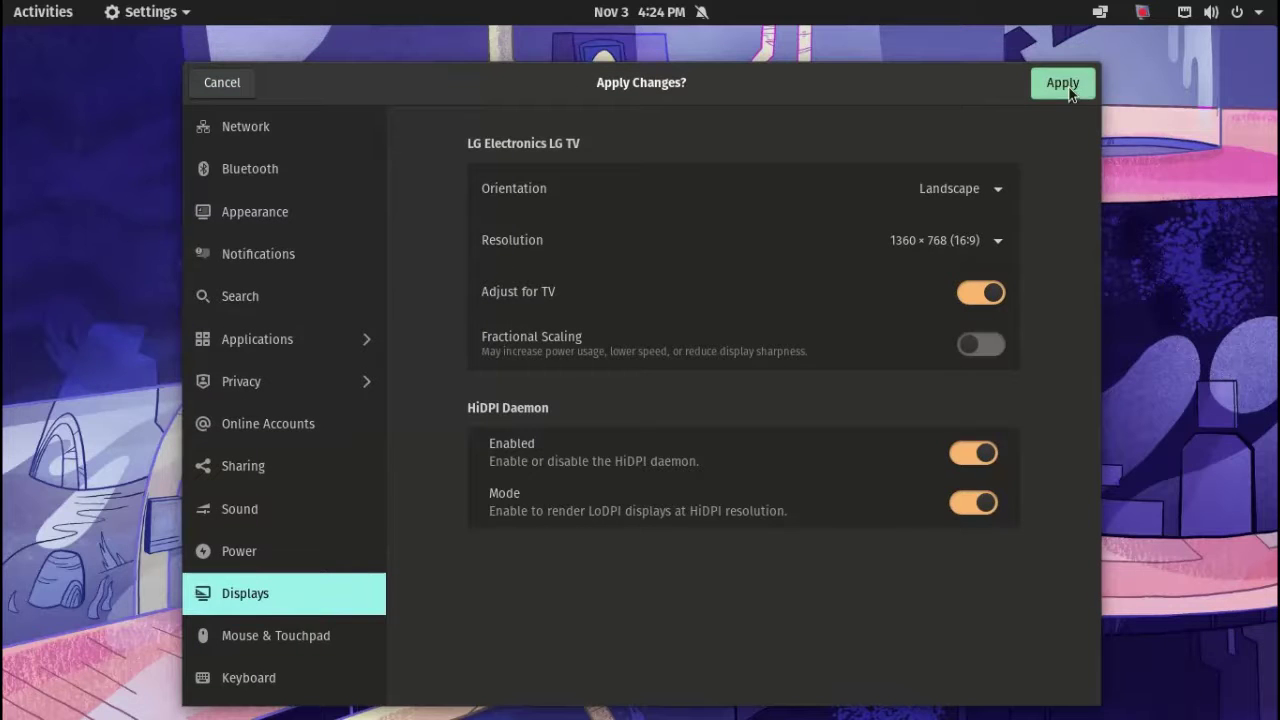
{"action": "left_click", "coordinate": [1062, 83]}
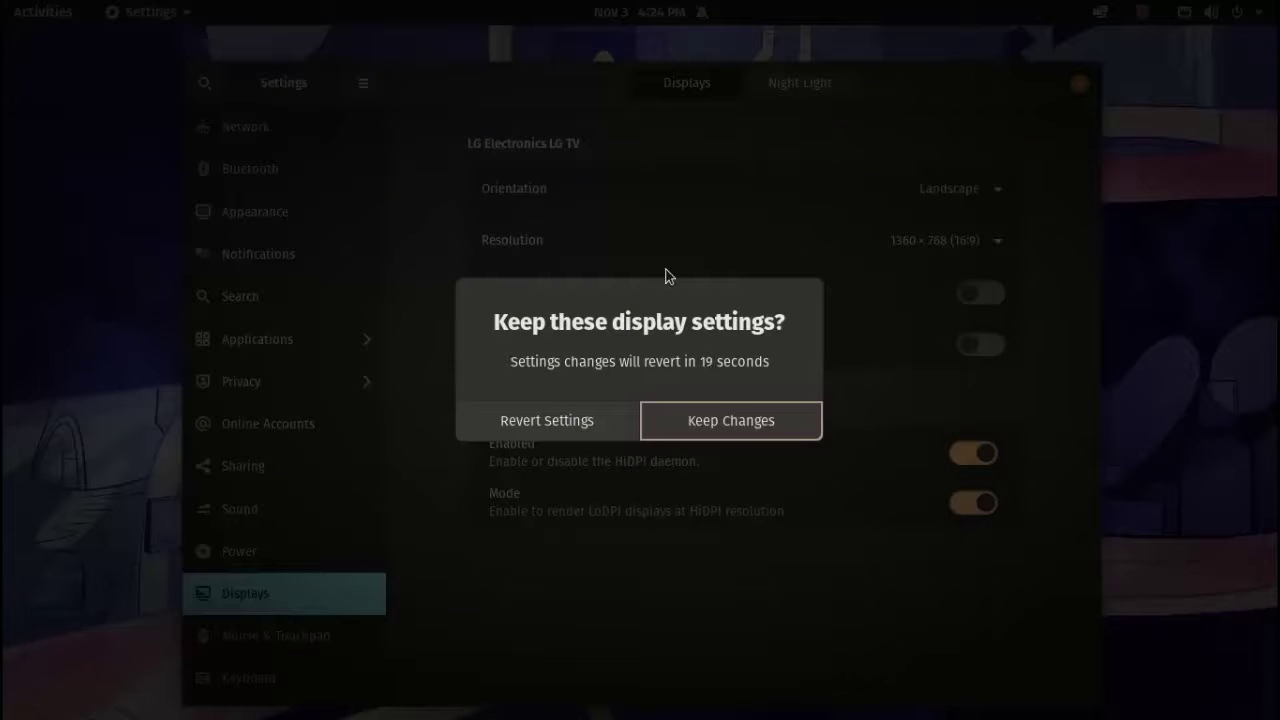
{"action": "left_click", "coordinate": [691, 420]}
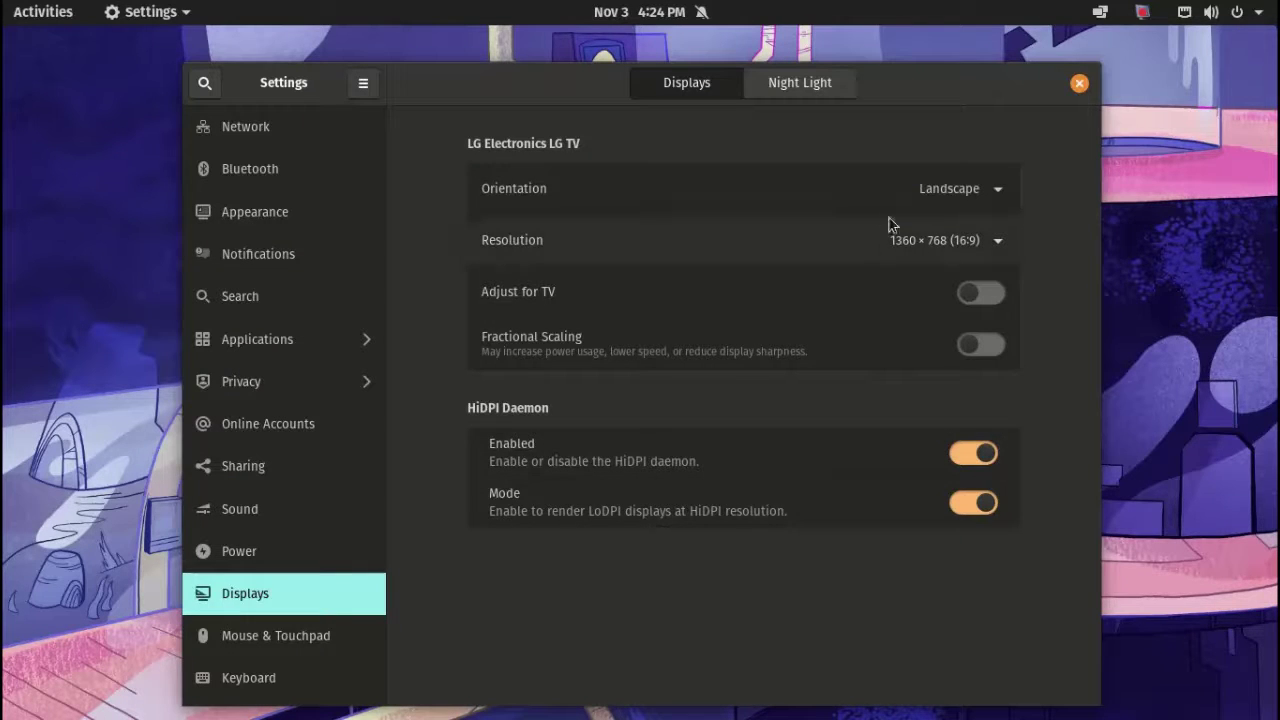
- Check the available display orientation options without changing them and reload the display settings
{"action": "left_click", "coordinate": [968, 200]}
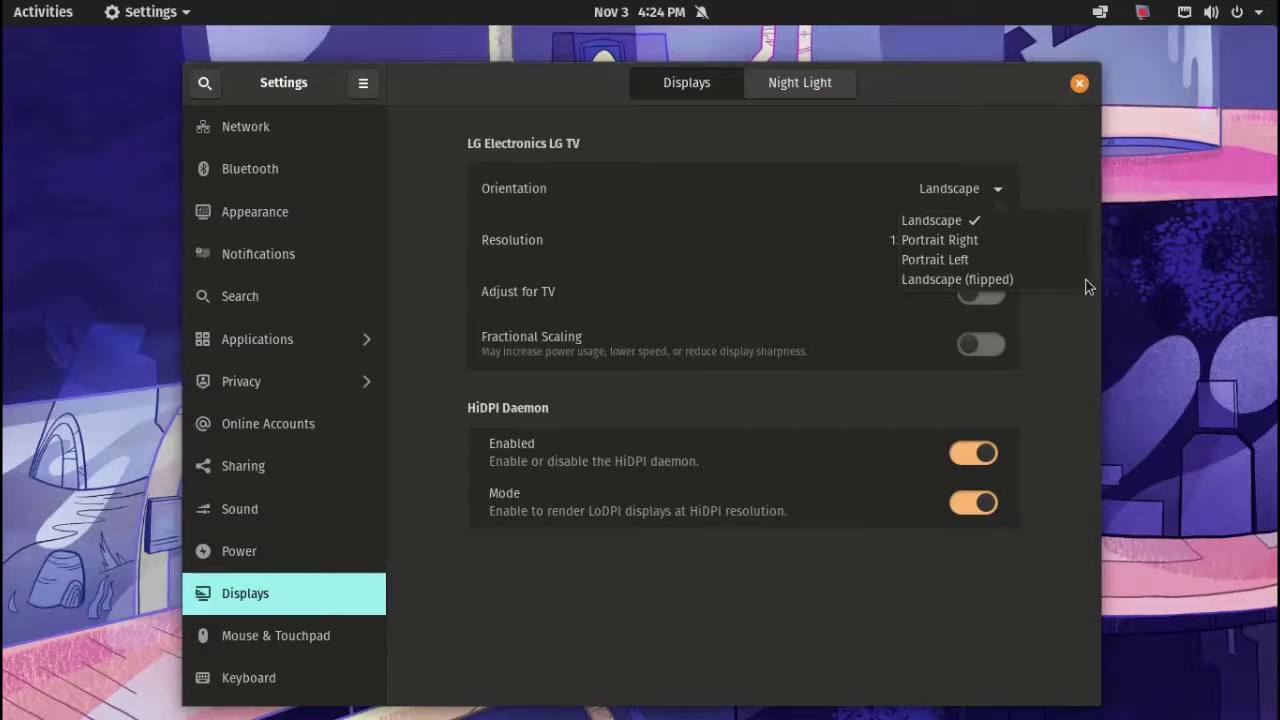
{"action": "left_click", "coordinate": [1052, 598]}
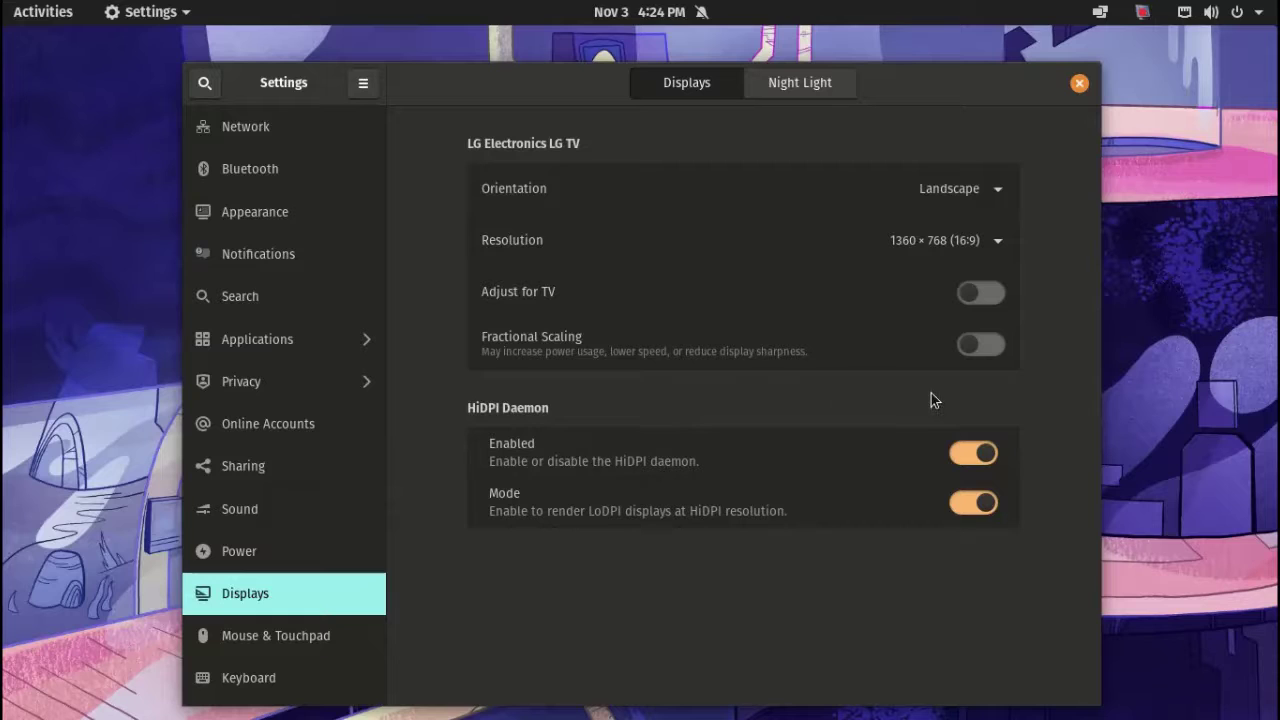
{"action": "left_click", "coordinate": [311, 545]}
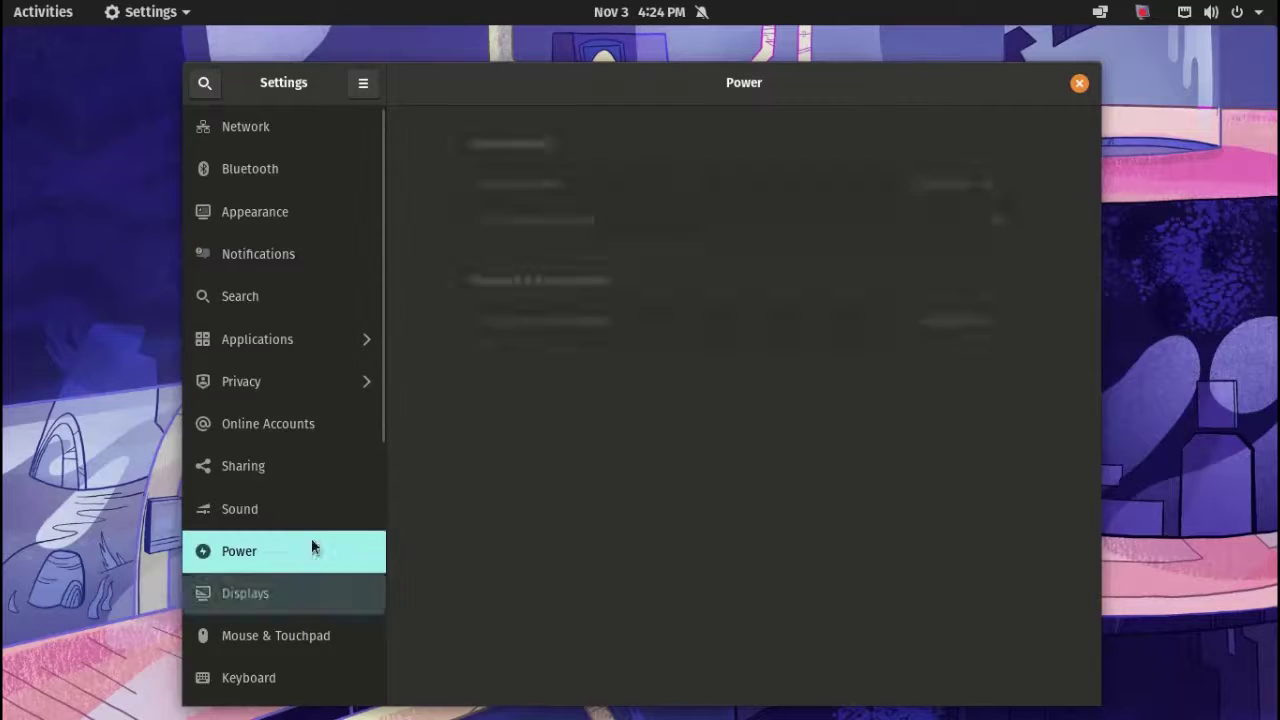
{"action": "left_click", "coordinate": [292, 598]}
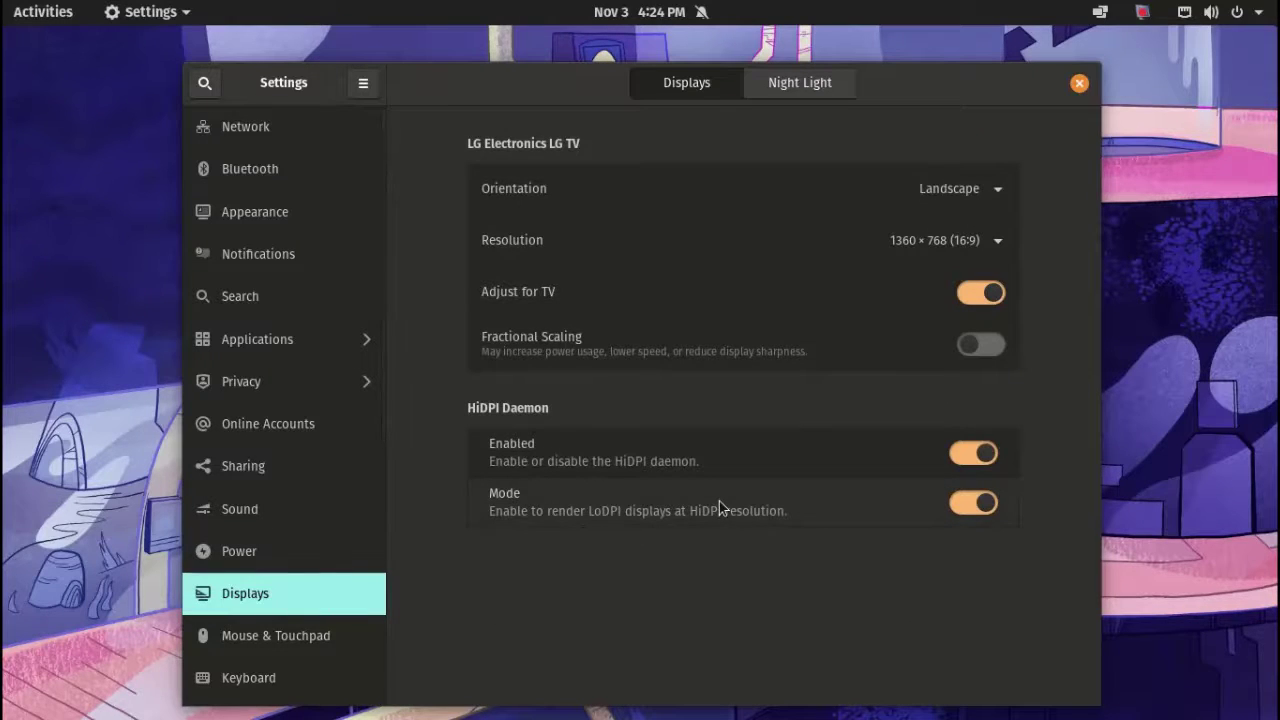
- Disable the HiDPI daemon in the display settings, leave its Mode option enabled, and keep the changes
{"action": "left_click", "coordinate": [988, 506]}
{"action": "left_click", "coordinate": [988, 506]}
{"action": "left_click", "coordinate": [968, 450]}
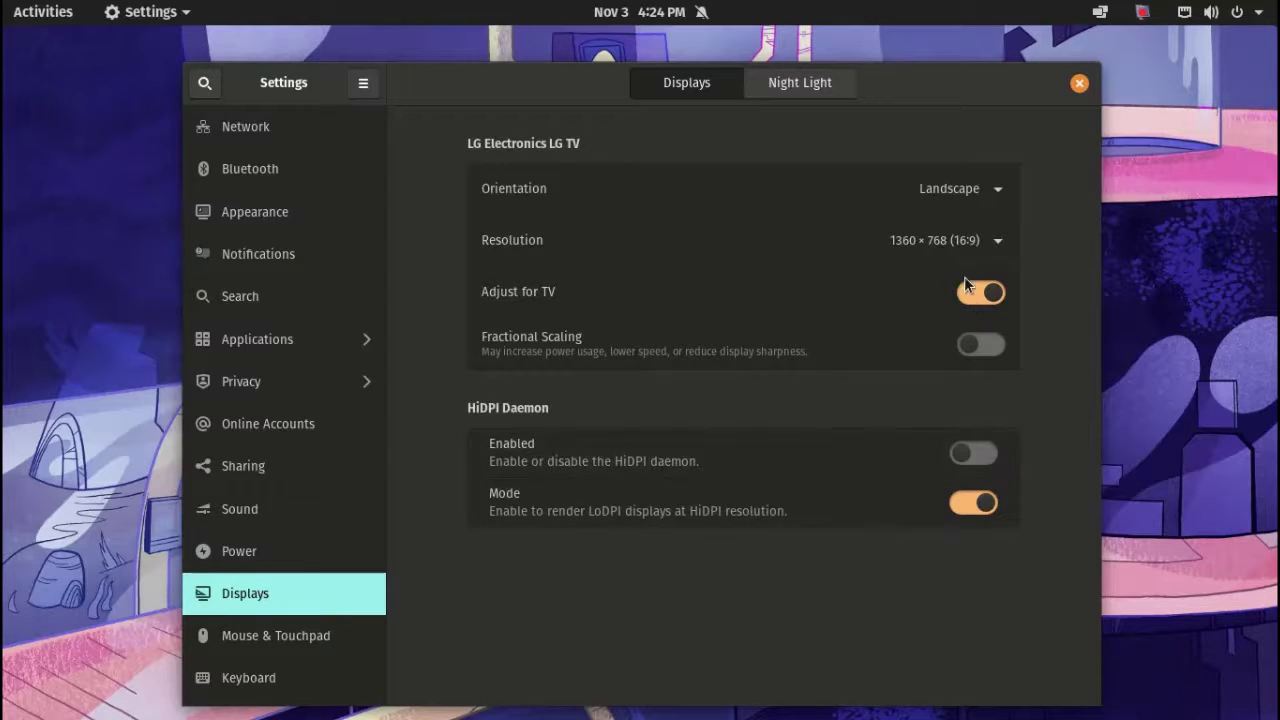
{"action": "left_click", "coordinate": [1066, 84]}
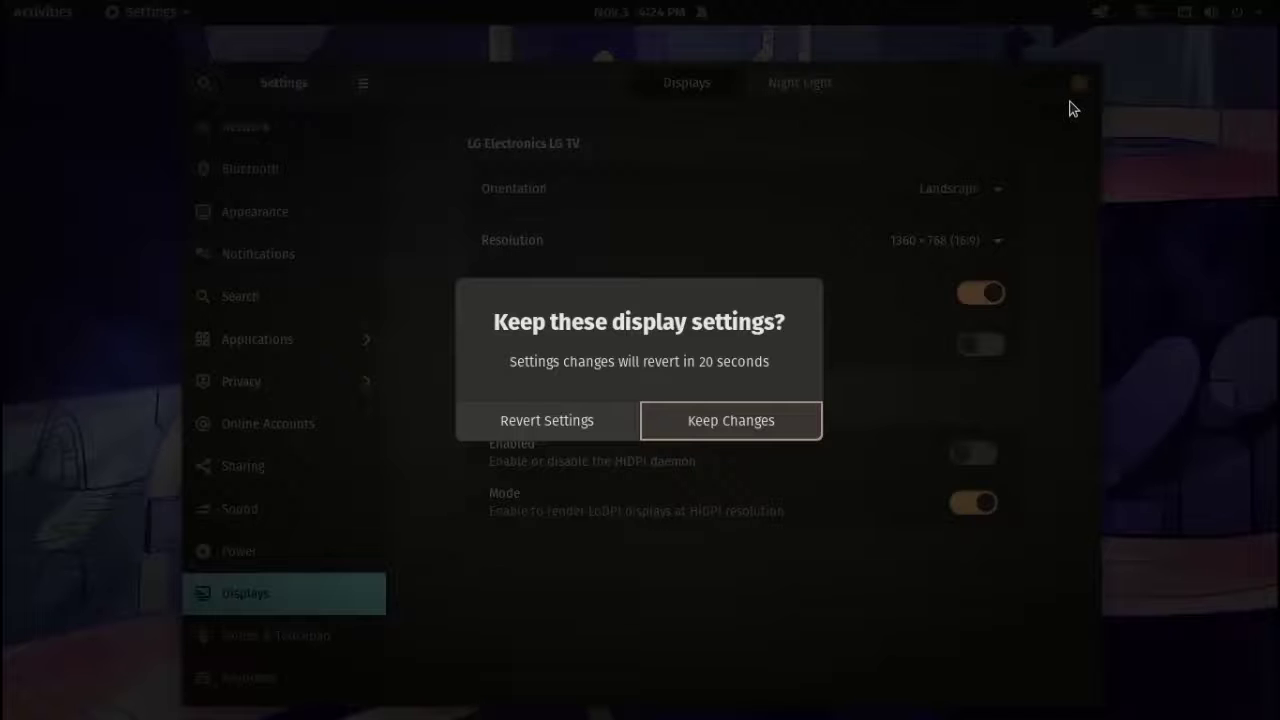
{"action": "left_click", "coordinate": [658, 411]}
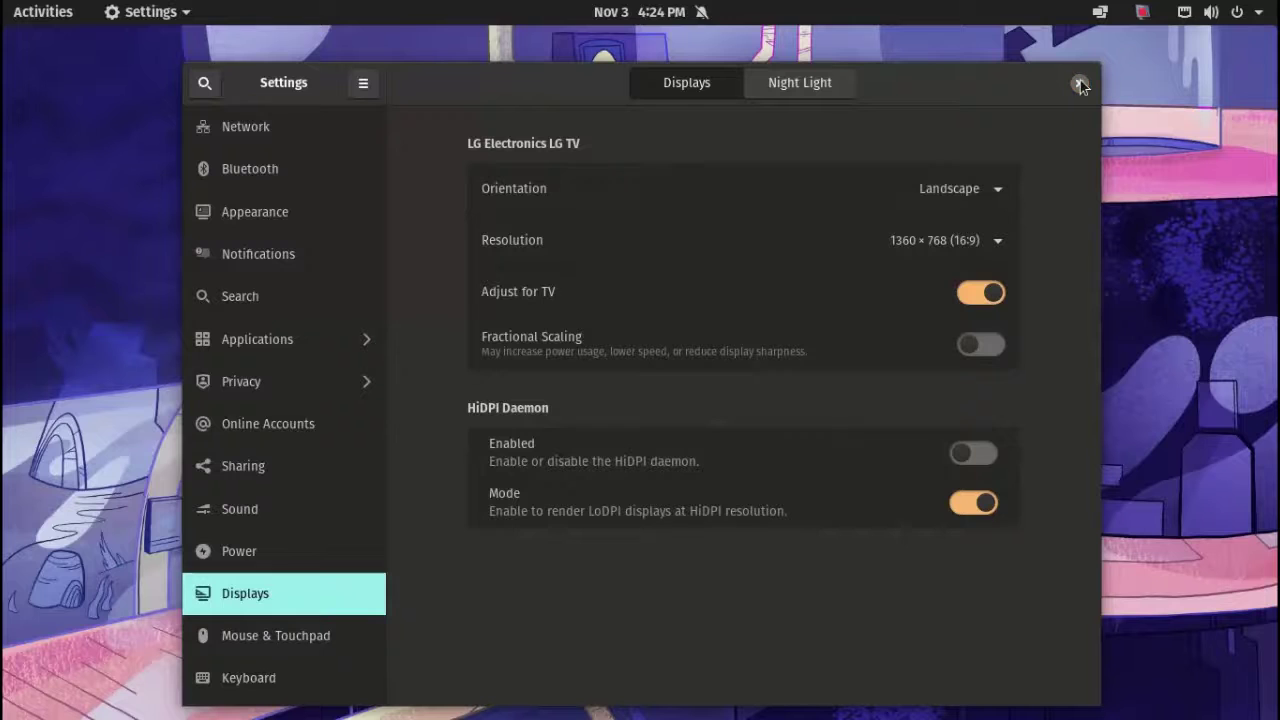
- Review the Firmware page and the hardware and operating system details on the About page
{"action": "scroll", "coordinate": [280, 588], "scroll_direction": "down", "scroll_amount": 5}
{"action": "scroll", "coordinate": [287, 595], "scroll_direction": "down", "scroll_amount": 3}
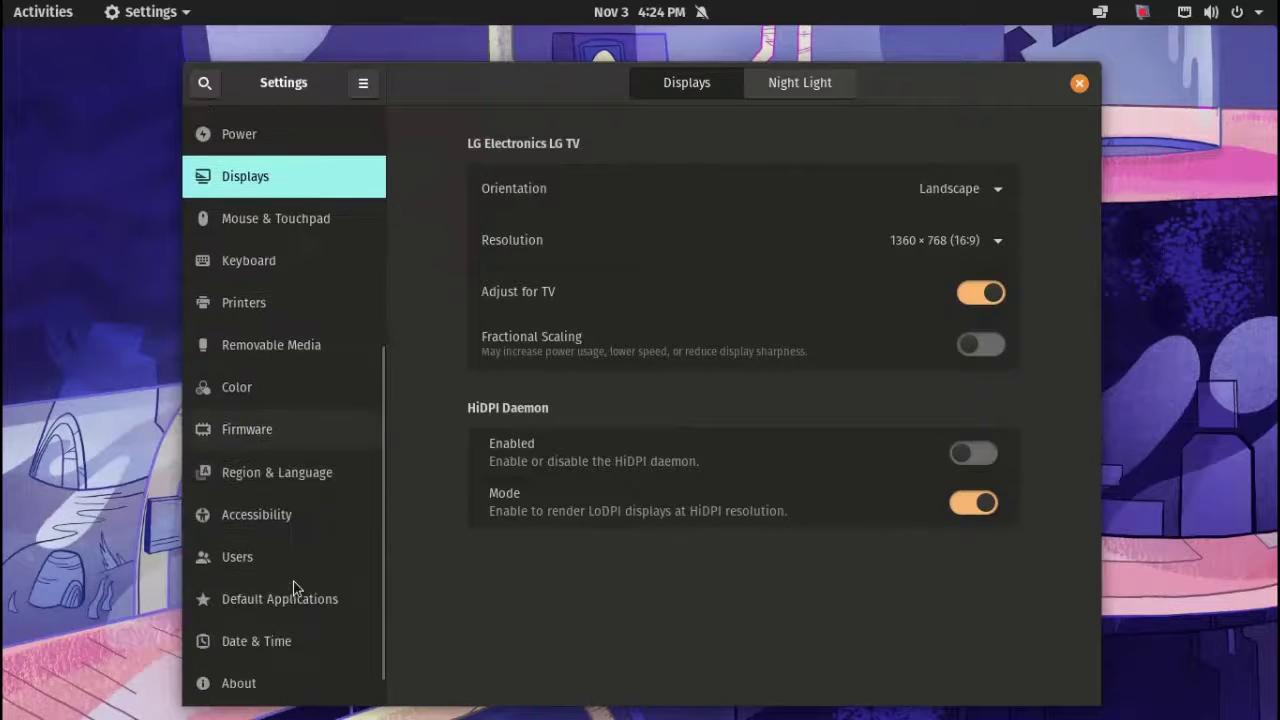
{"action": "left_click", "coordinate": [265, 428]}
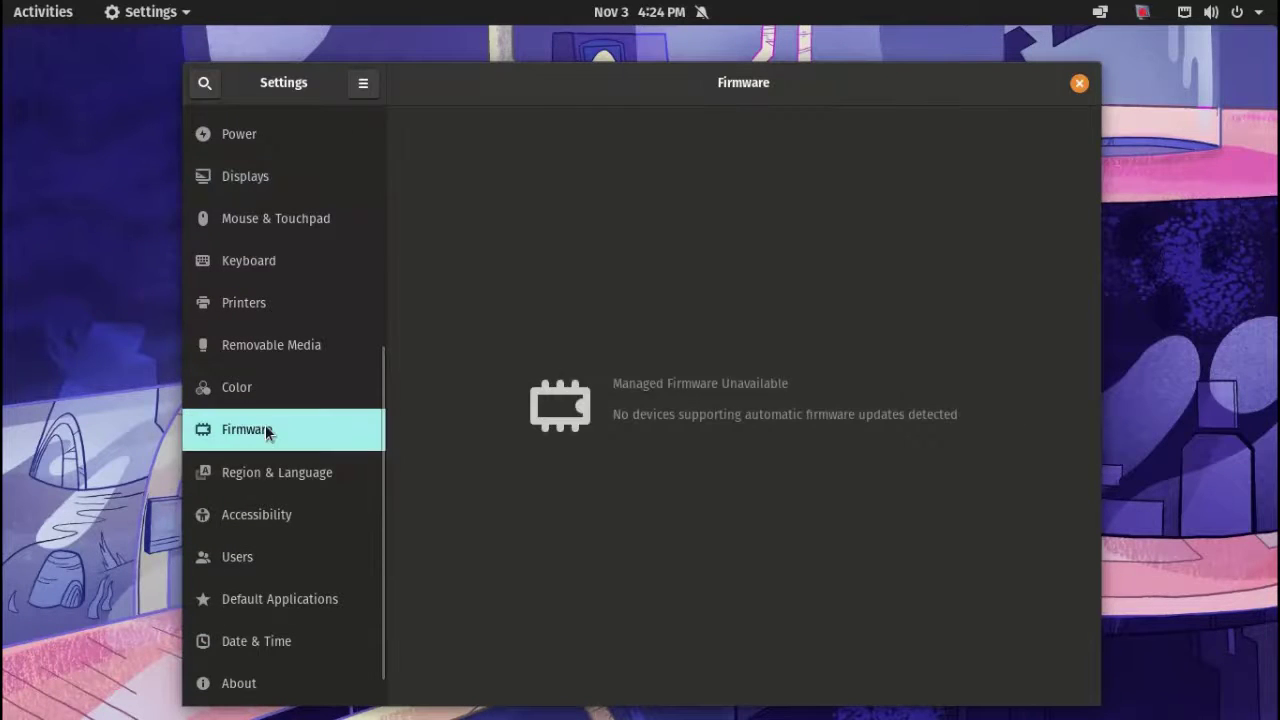
{"action": "scroll", "coordinate": [297, 555], "scroll_direction": "down", "scroll_amount": 1}
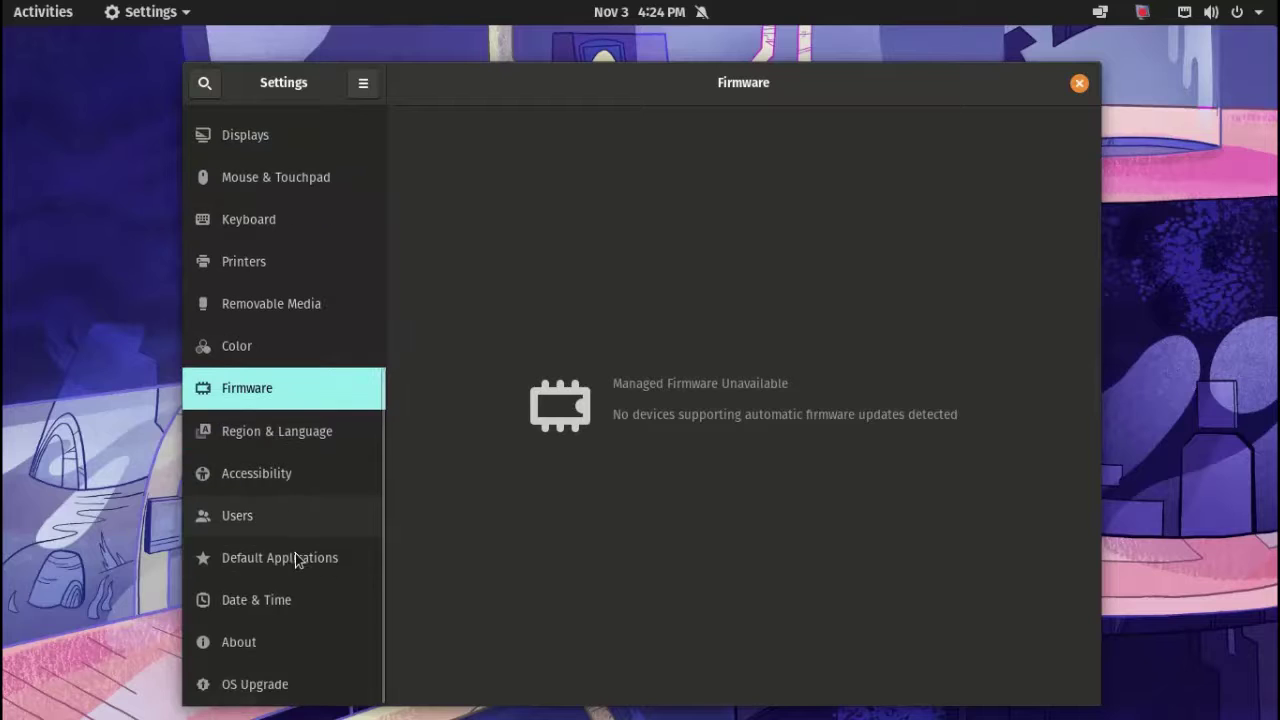
{"action": "left_click", "coordinate": [250, 641]}
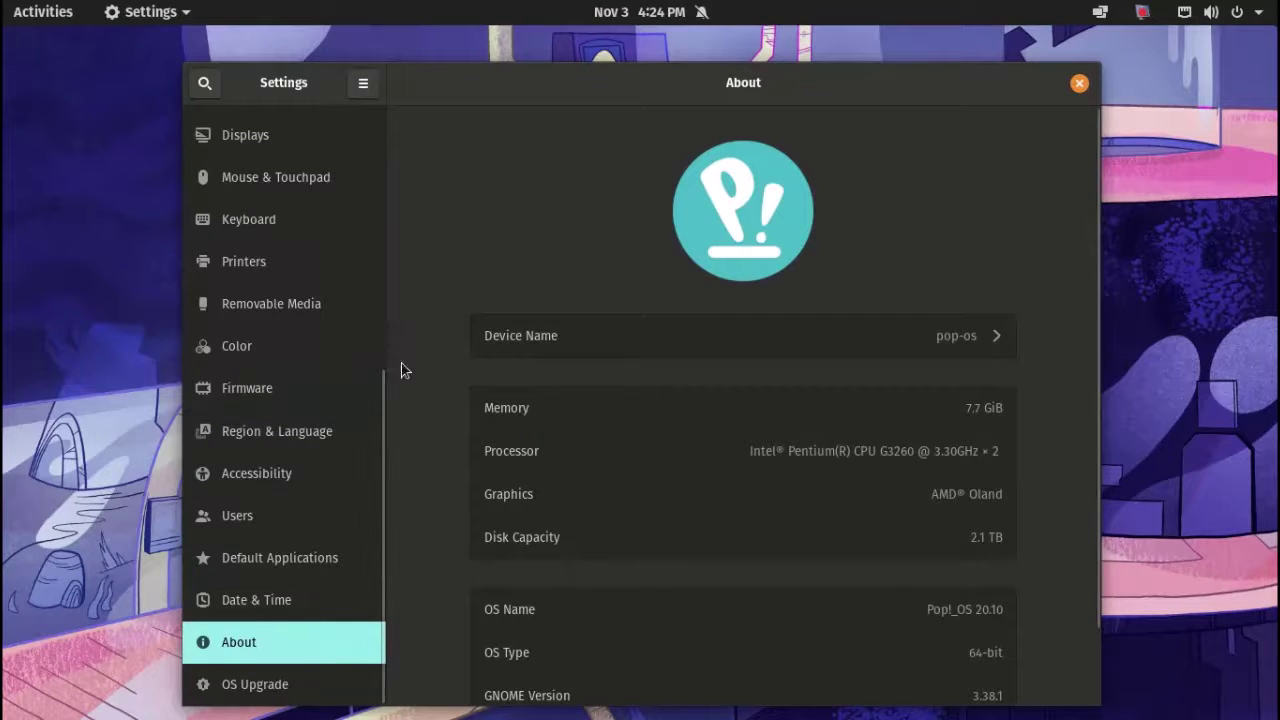
{"action": "scroll", "coordinate": [717, 297], "scroll_direction": "down", "scroll_amount": 2}
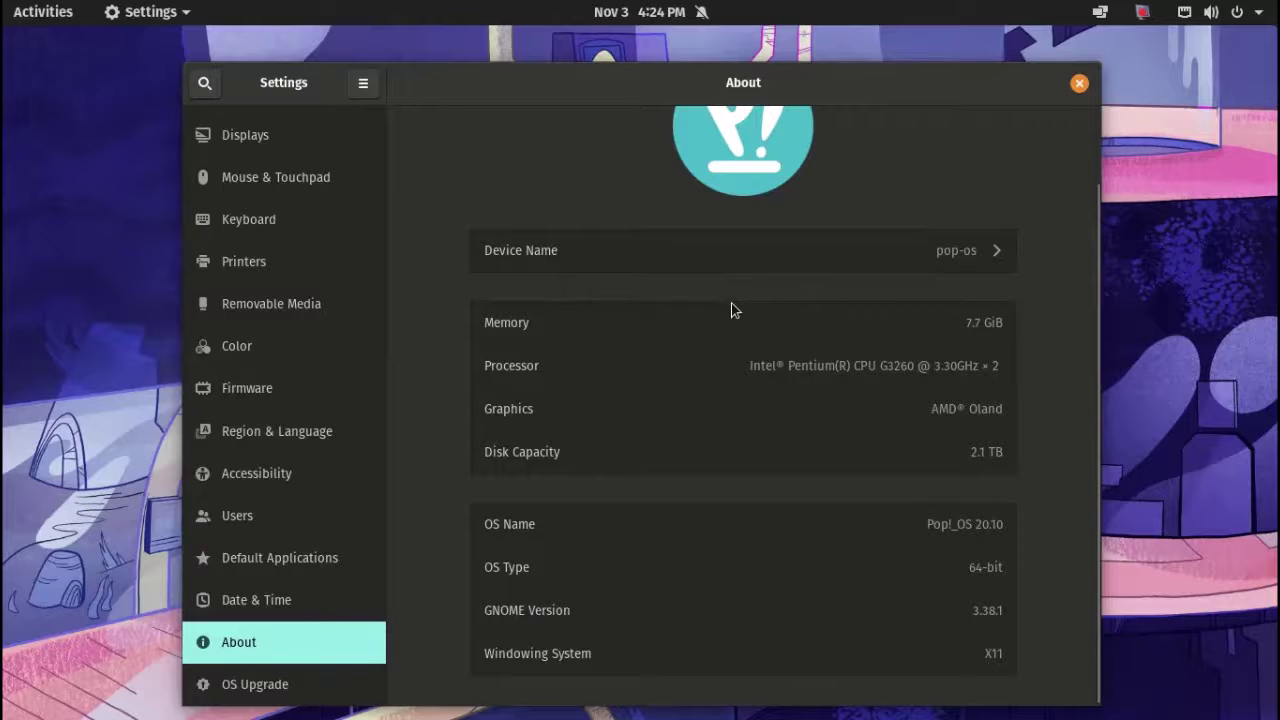
{"action": "scroll", "coordinate": [731, 306], "scroll_direction": "up", "scroll_amount": 2}
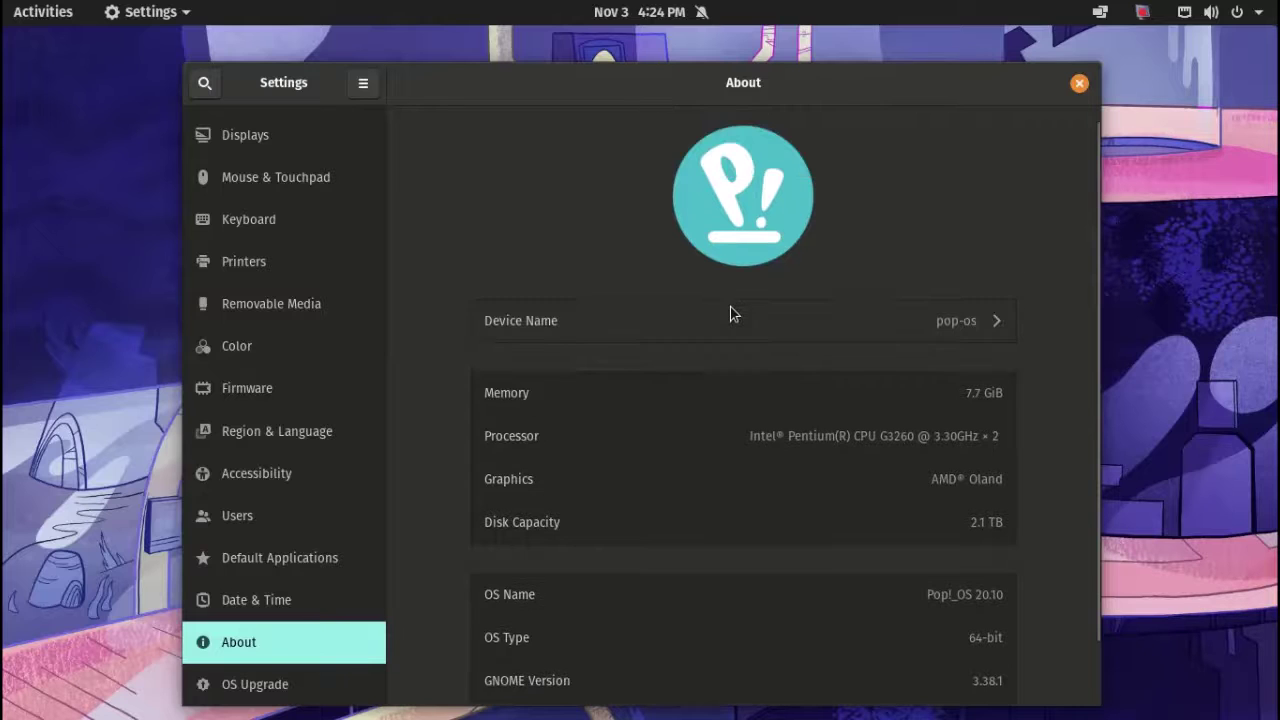
- Rename the device on the About page using the owner's first name, and close Settings
{"action": "left_click", "coordinate": [840, 336]}
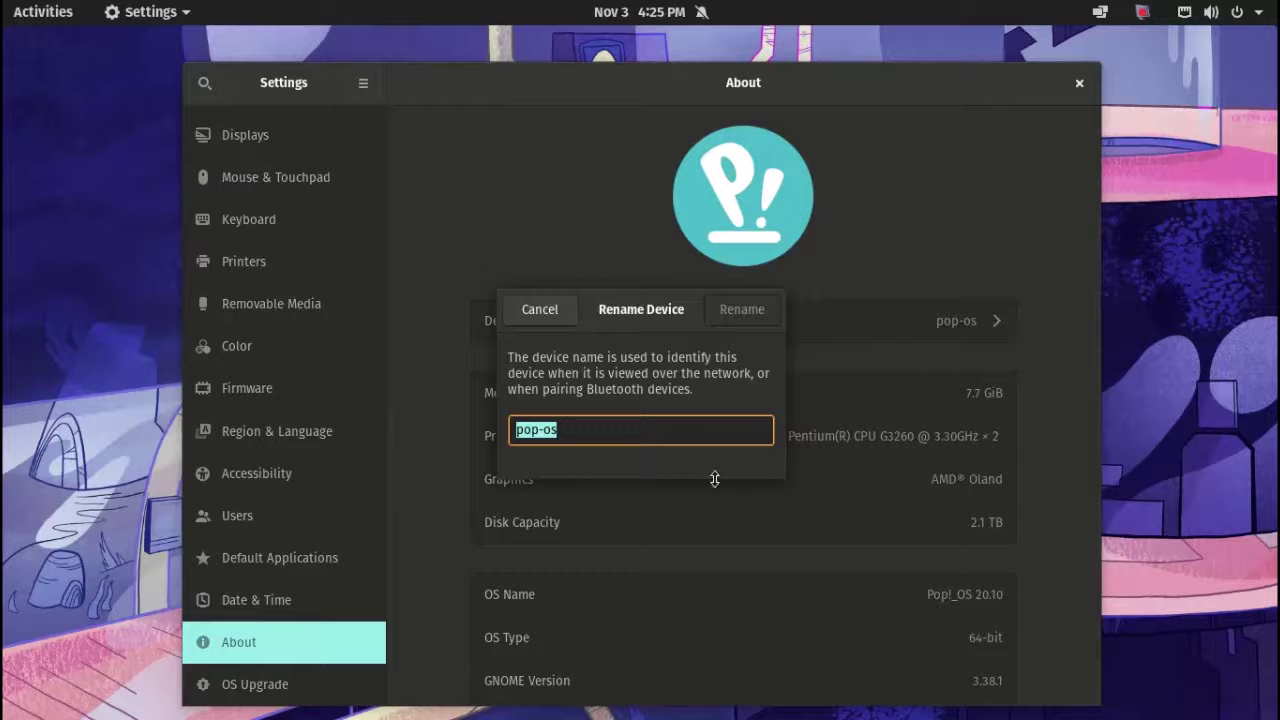
{"action": "left_click", "coordinate": [525, 318]}
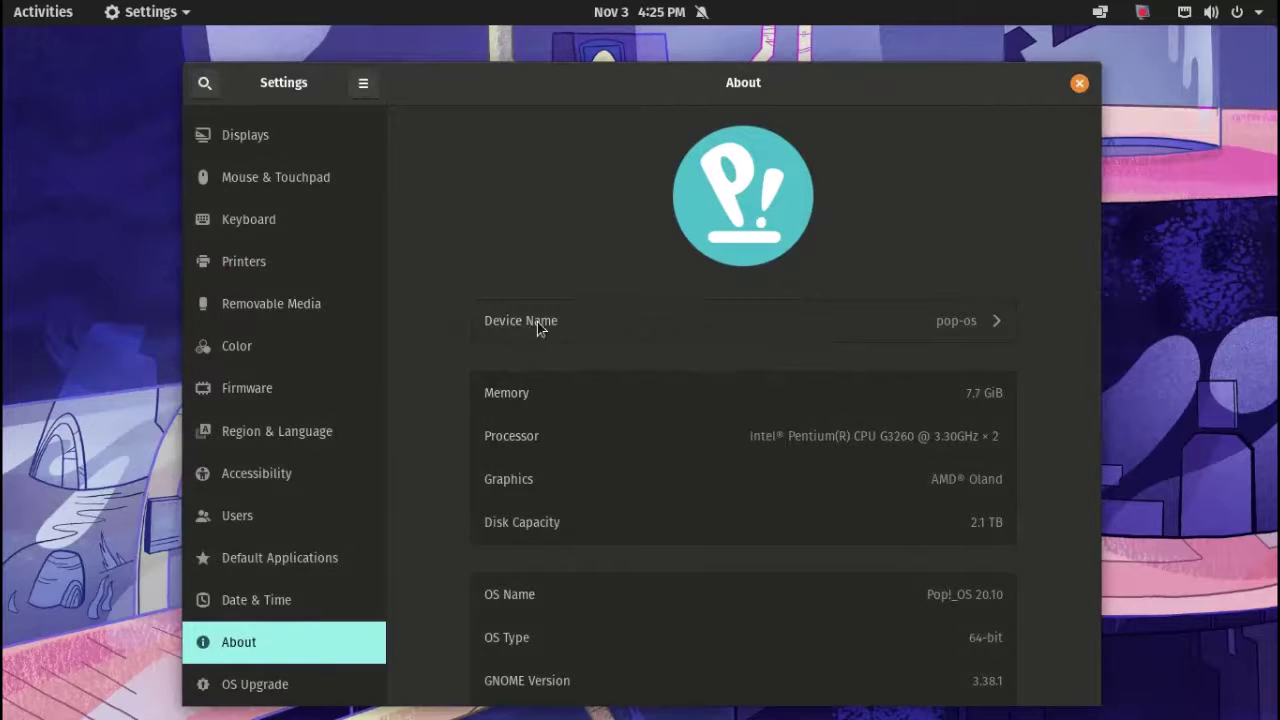
{"action": "left_click", "coordinate": [895, 328]}
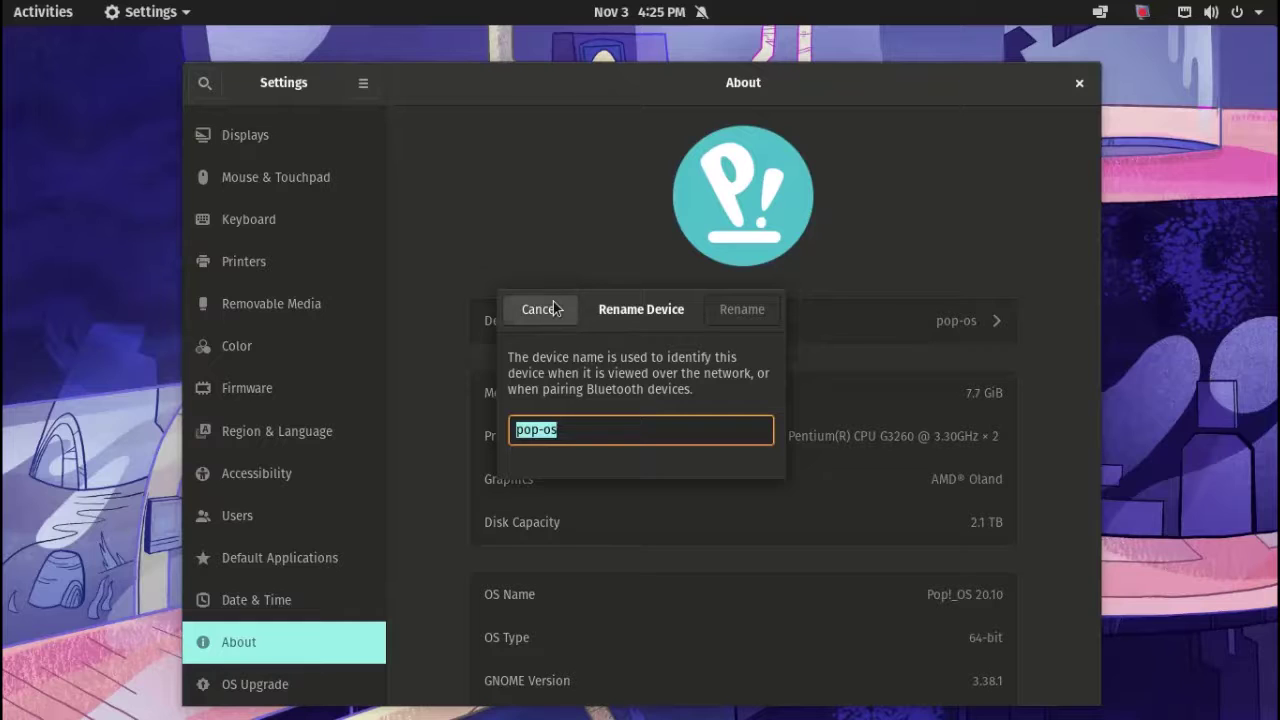
{"action": "key", "text": "BackSpace"}
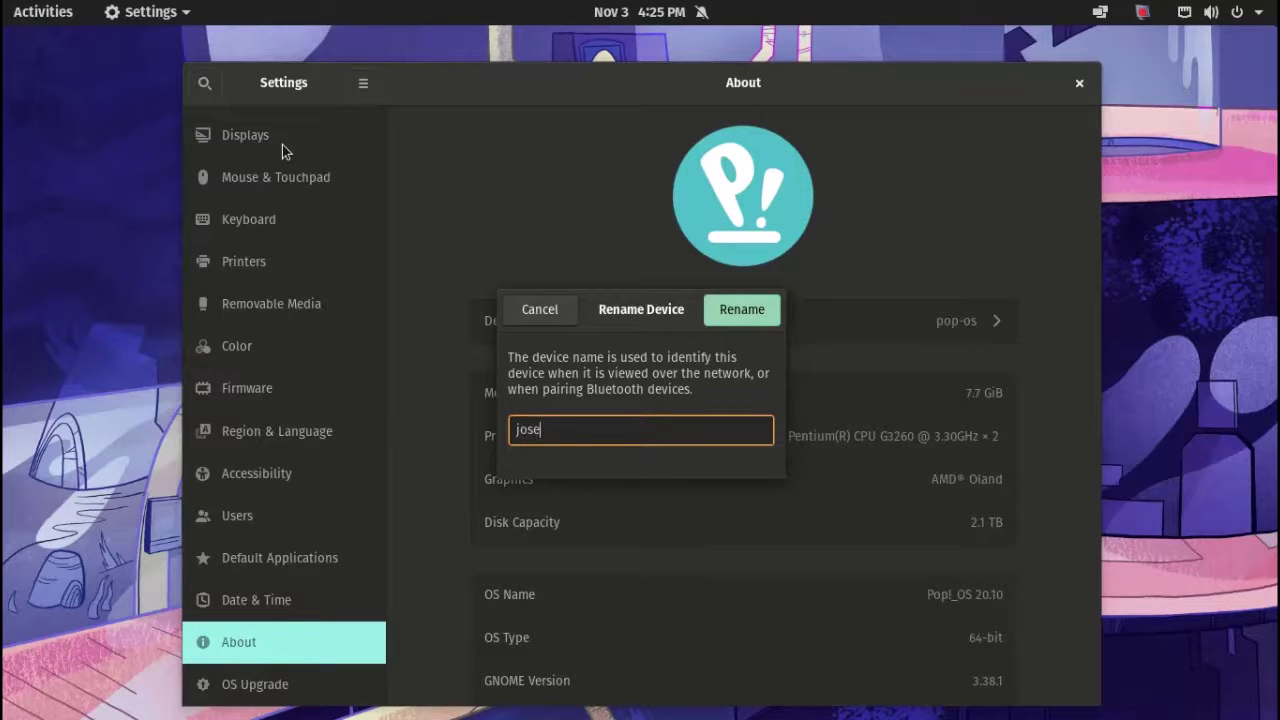
{"action": "type", "text": "jose"}
{"action": "left_click", "coordinate": [727, 311]}
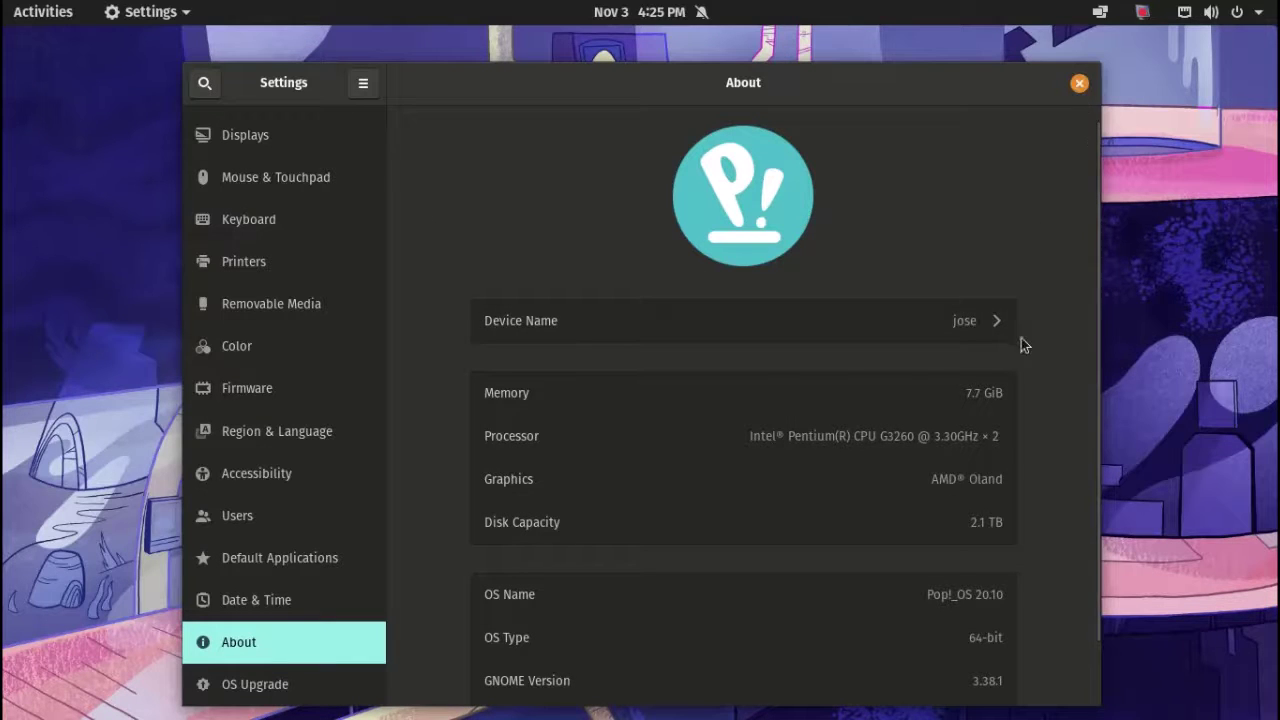
{"action": "scroll", "coordinate": [1021, 345], "scroll_direction": "down", "scroll_amount": 1}
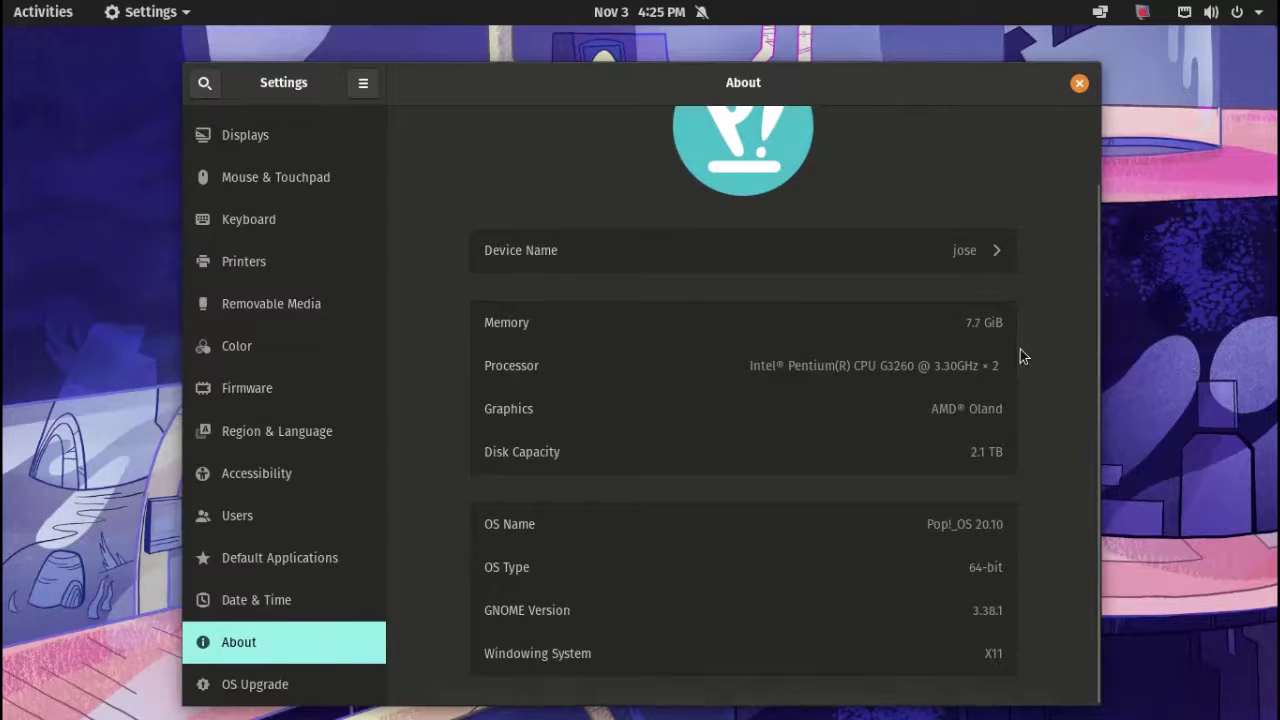
{"action": "left_click", "coordinate": [1079, 83]}
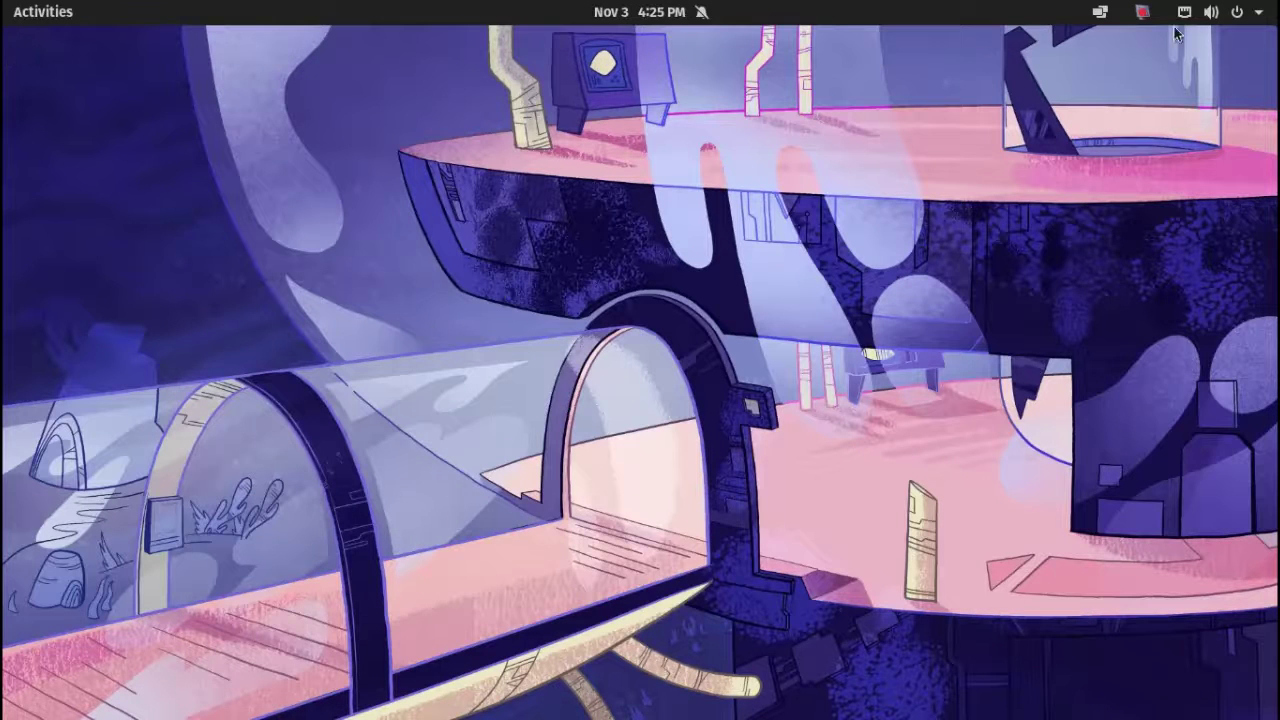
- Launch the Tweaks application from the full list of installed applications
{"action": "left_click", "coordinate": [1143, 14]}
{"action": "left_click", "coordinate": [25, 13]}
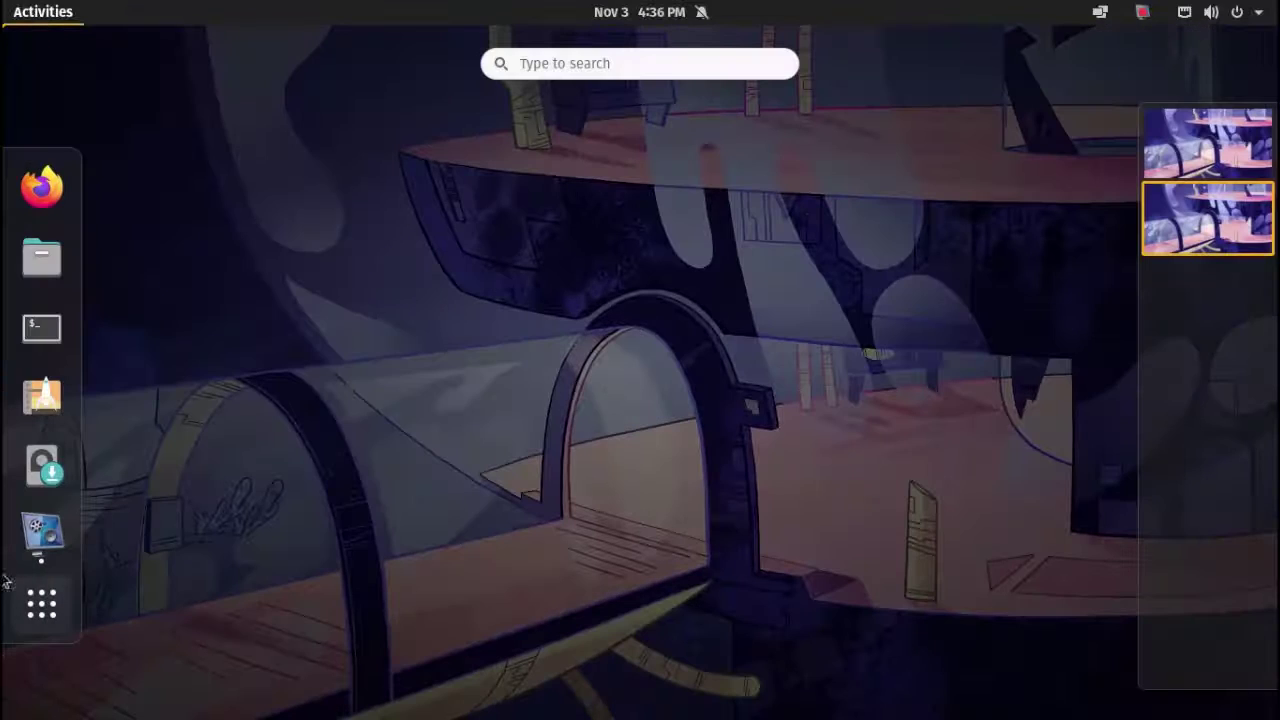
{"action": "left_click", "coordinate": [32, 622]}
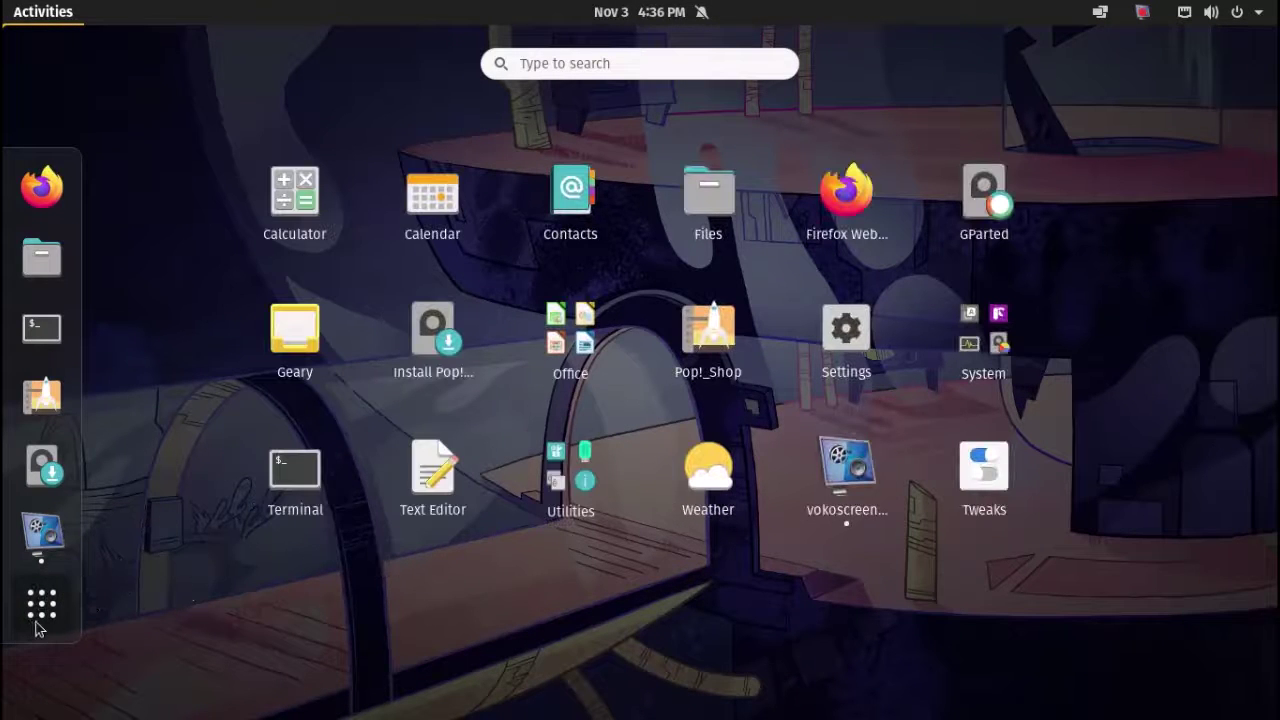
{"action": "left_click", "coordinate": [968, 445]}
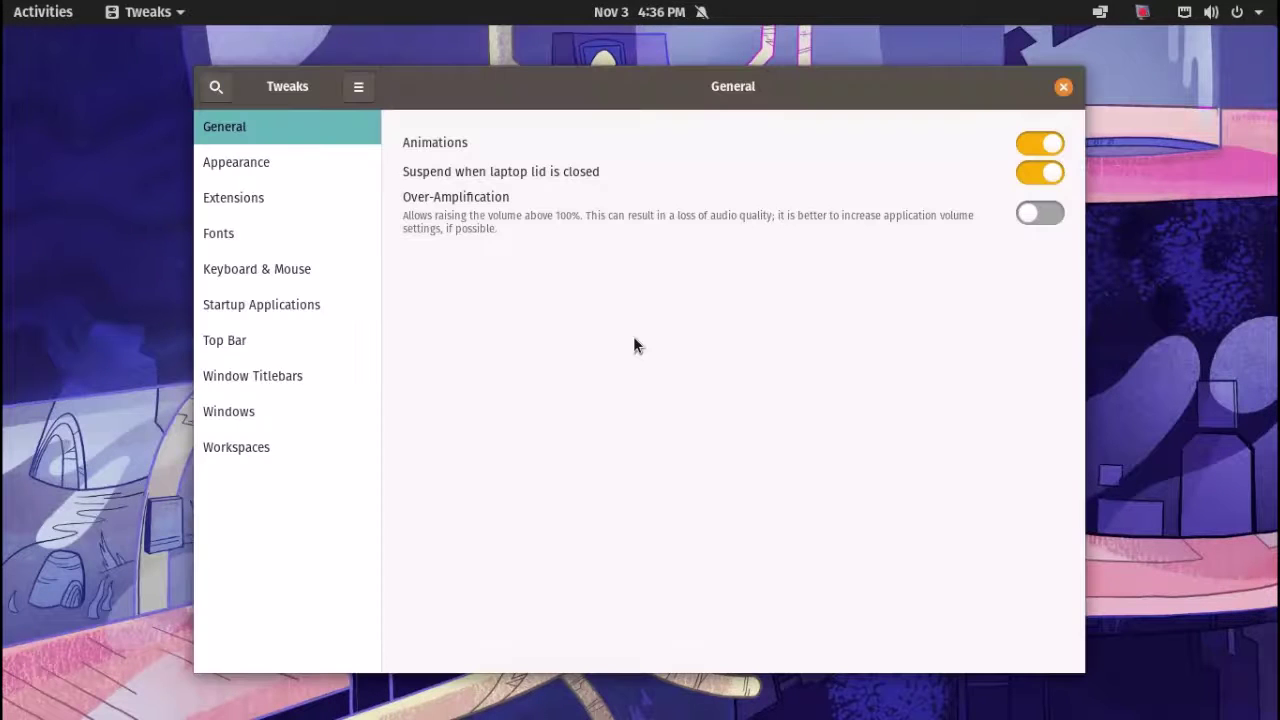
- Set the Applications theme to Pop-dark in the Tweaks appearance options
{"action": "left_click", "coordinate": [236, 162]}
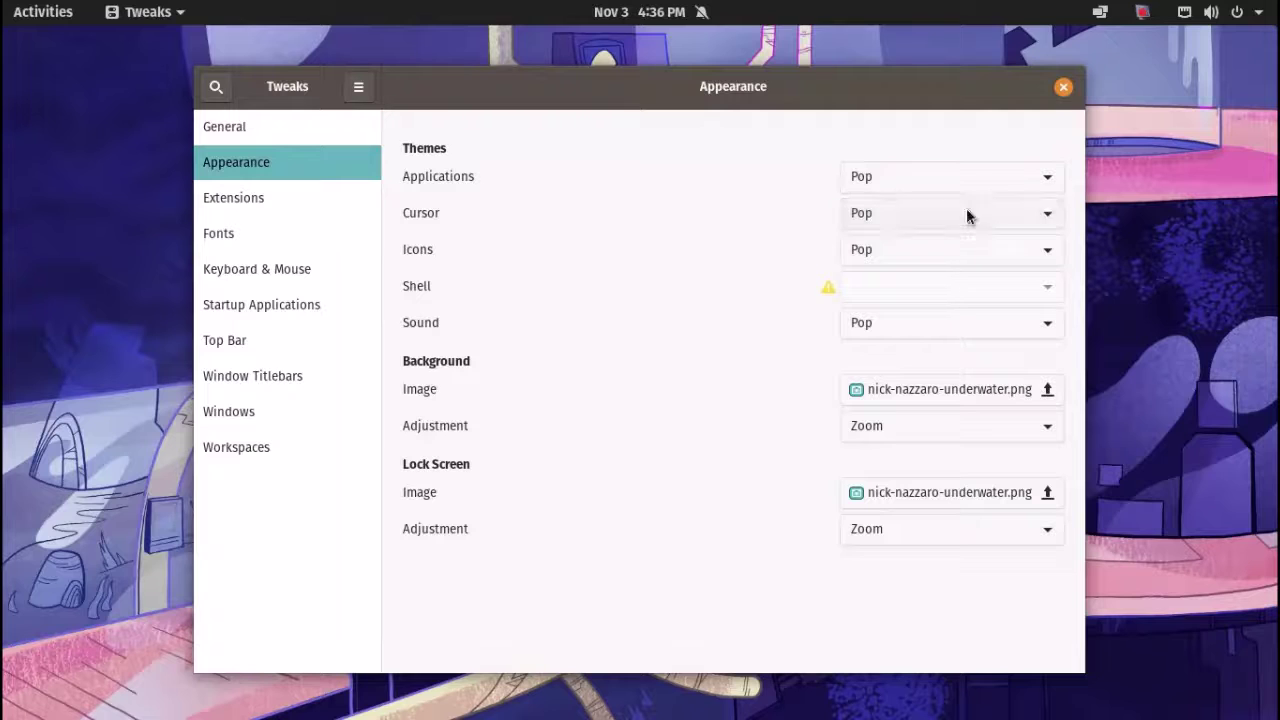
{"action": "left_click", "coordinate": [960, 172]}
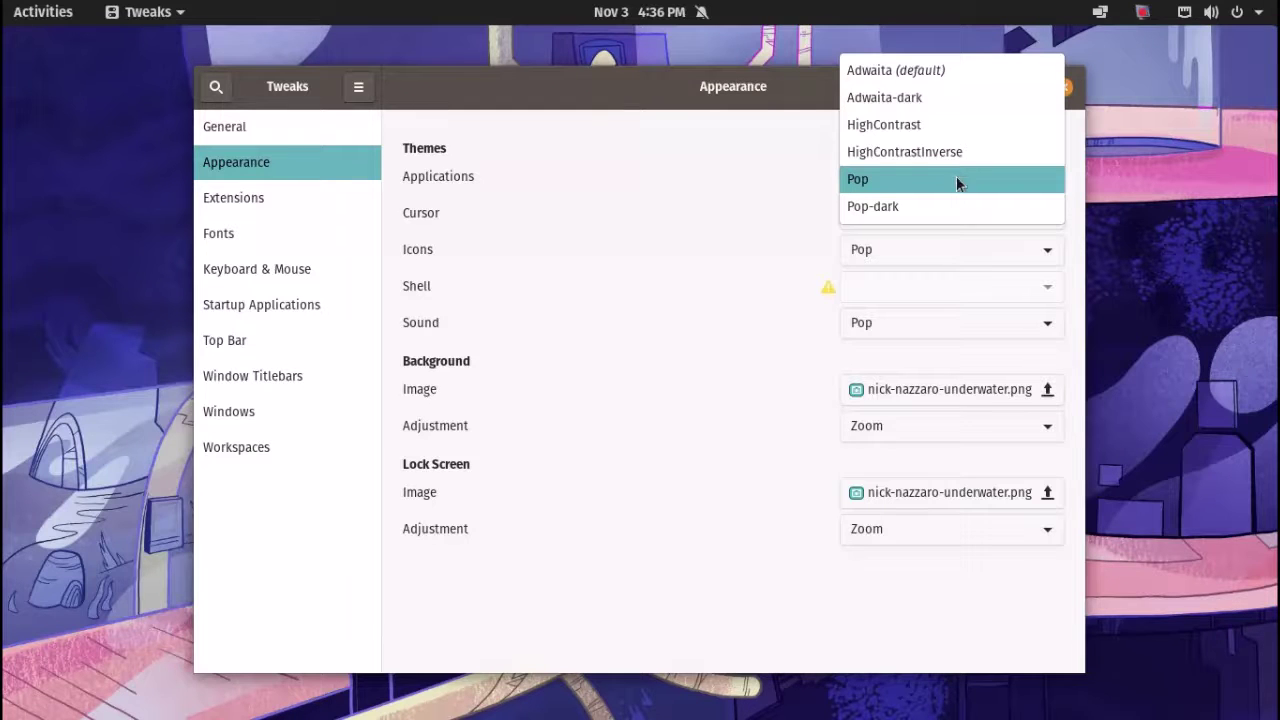
{"action": "left_click", "coordinate": [930, 240]}
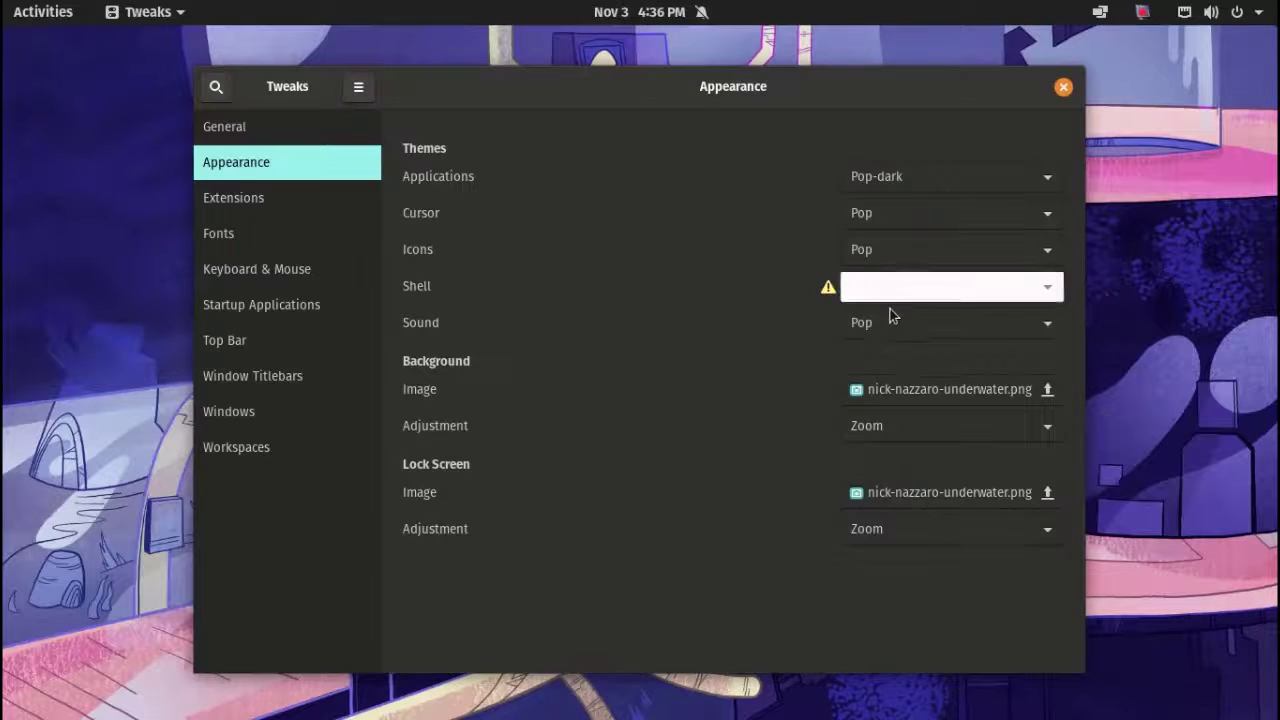
- Set the Icons theme to Pop-os-branding and check the result in the activities overview
{"action": "left_click", "coordinate": [1027, 258]}
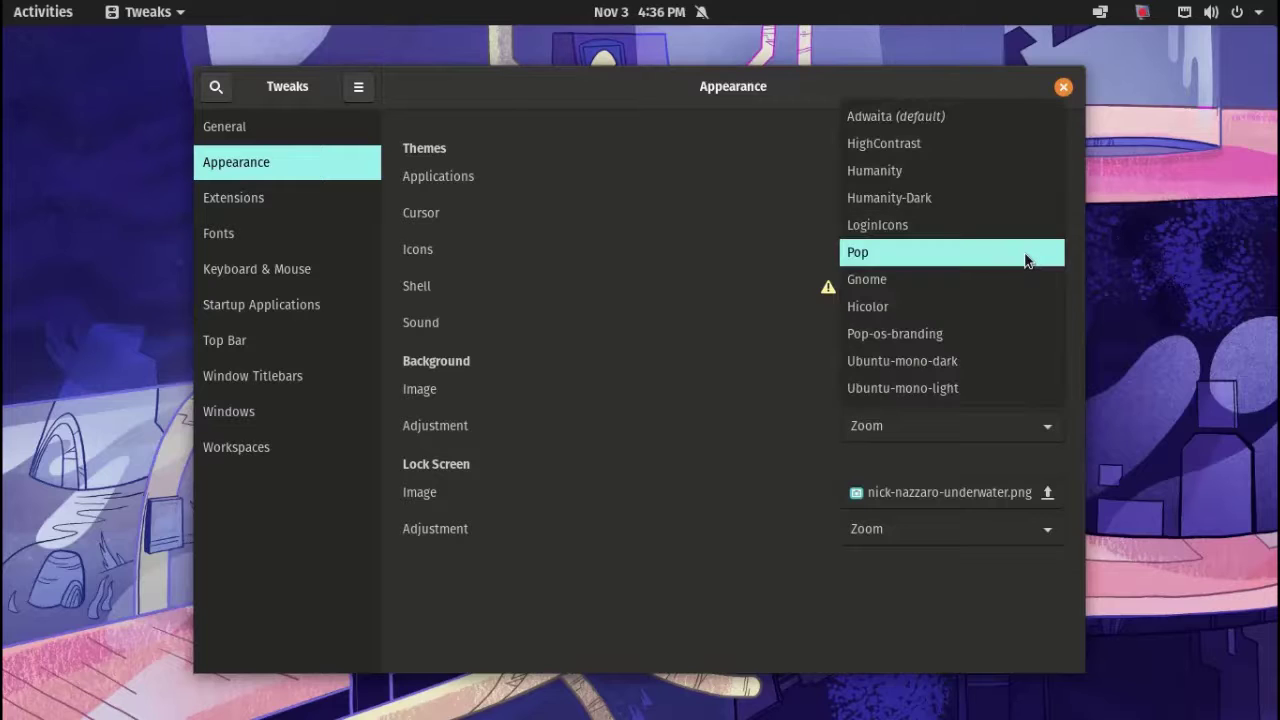
{"action": "left_click", "coordinate": [990, 333]}
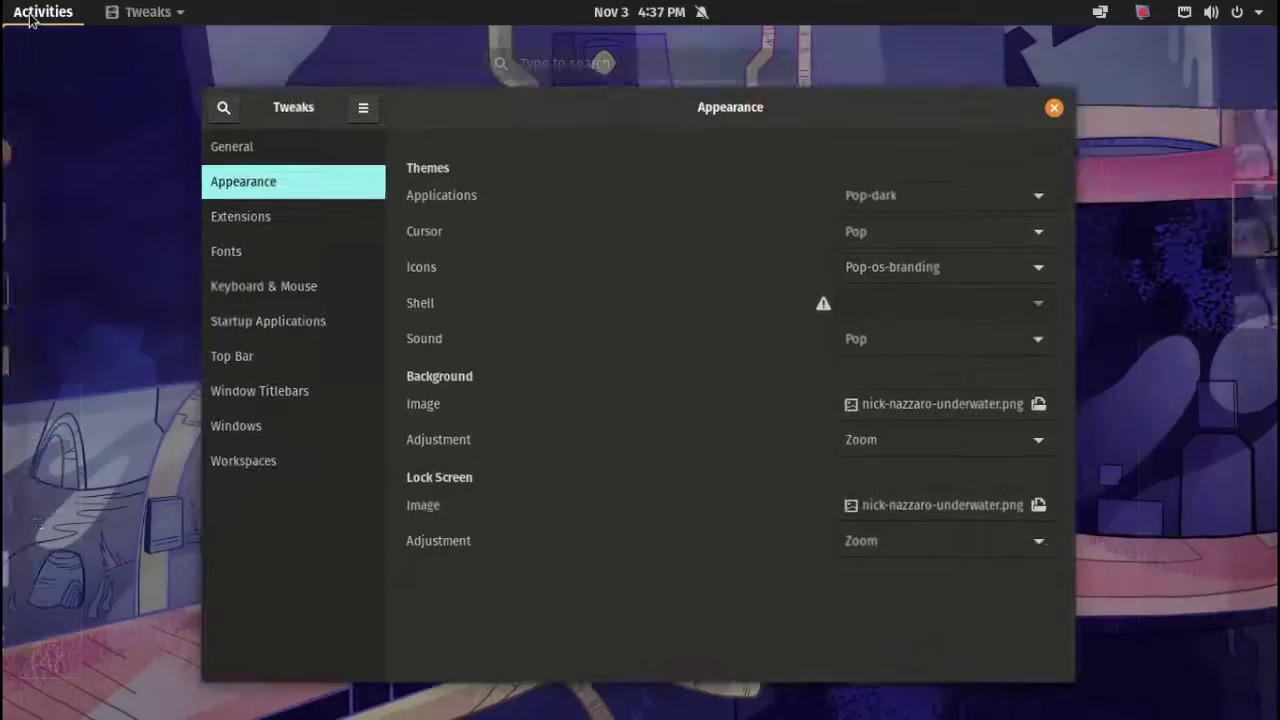
{"action": "left_click", "coordinate": [33, 22]}
{"action": "left_click", "coordinate": [33, 24]}
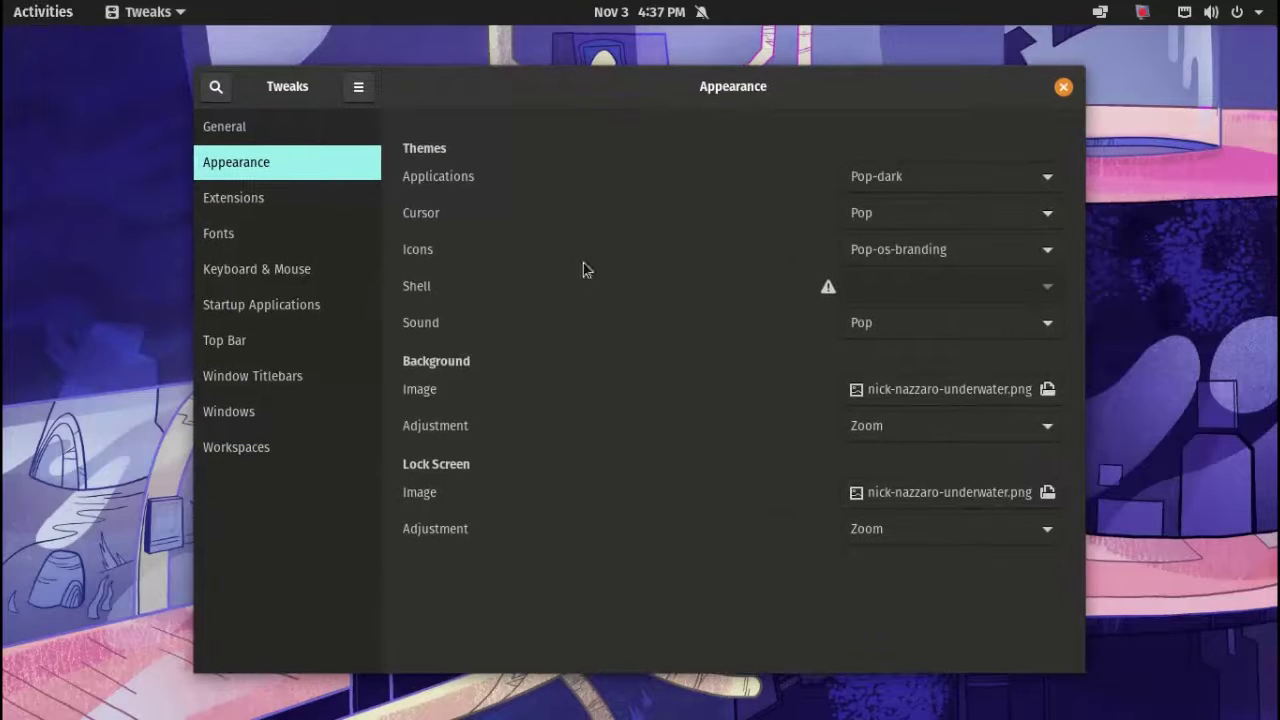
- Look through the Extensions, Keyboard & Mouse, Window Titlebars and Windows options in Tweaks
{"action": "left_click", "coordinate": [259, 212]}
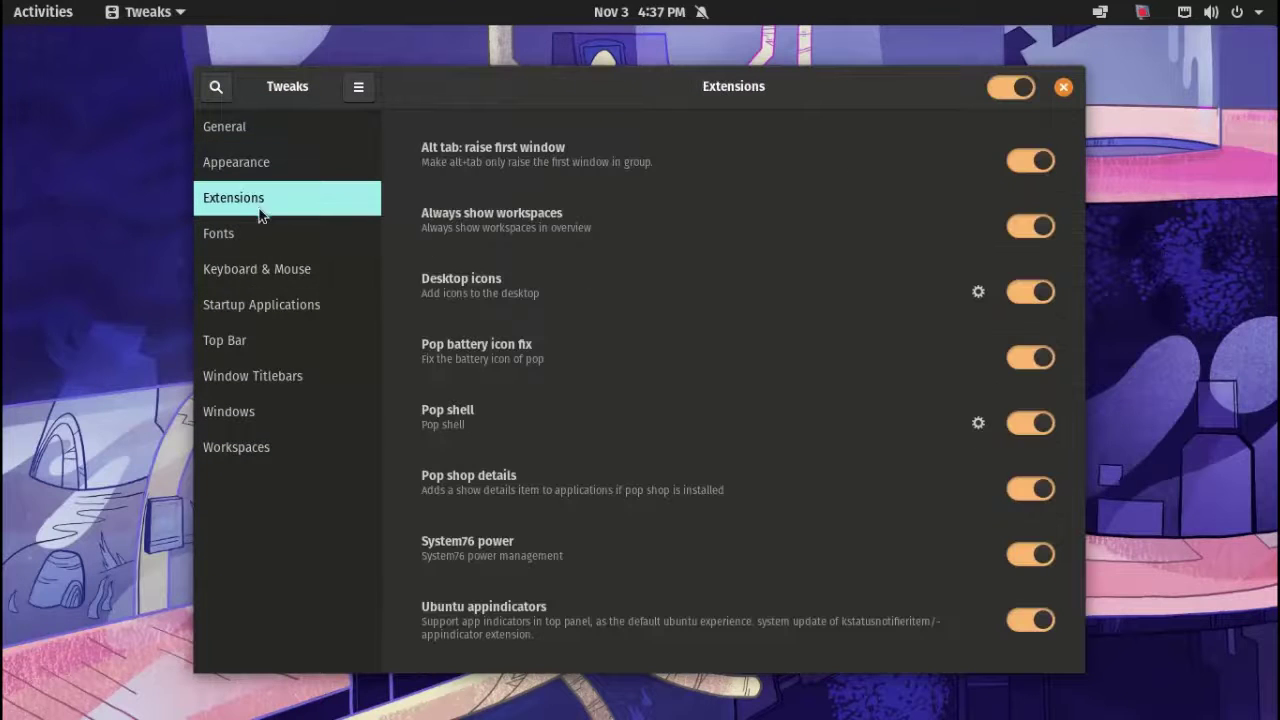
{"action": "left_click", "coordinate": [250, 268]}
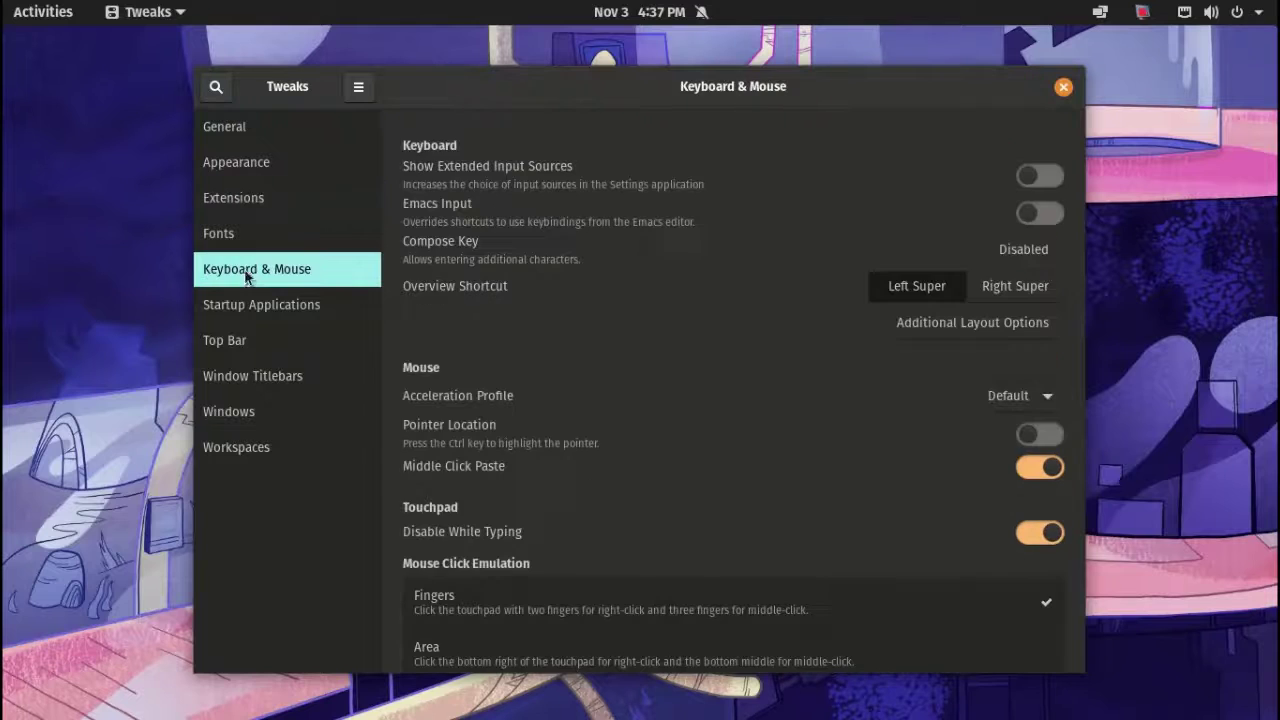
{"action": "left_click", "coordinate": [240, 376]}
{"action": "left_click", "coordinate": [232, 415]}
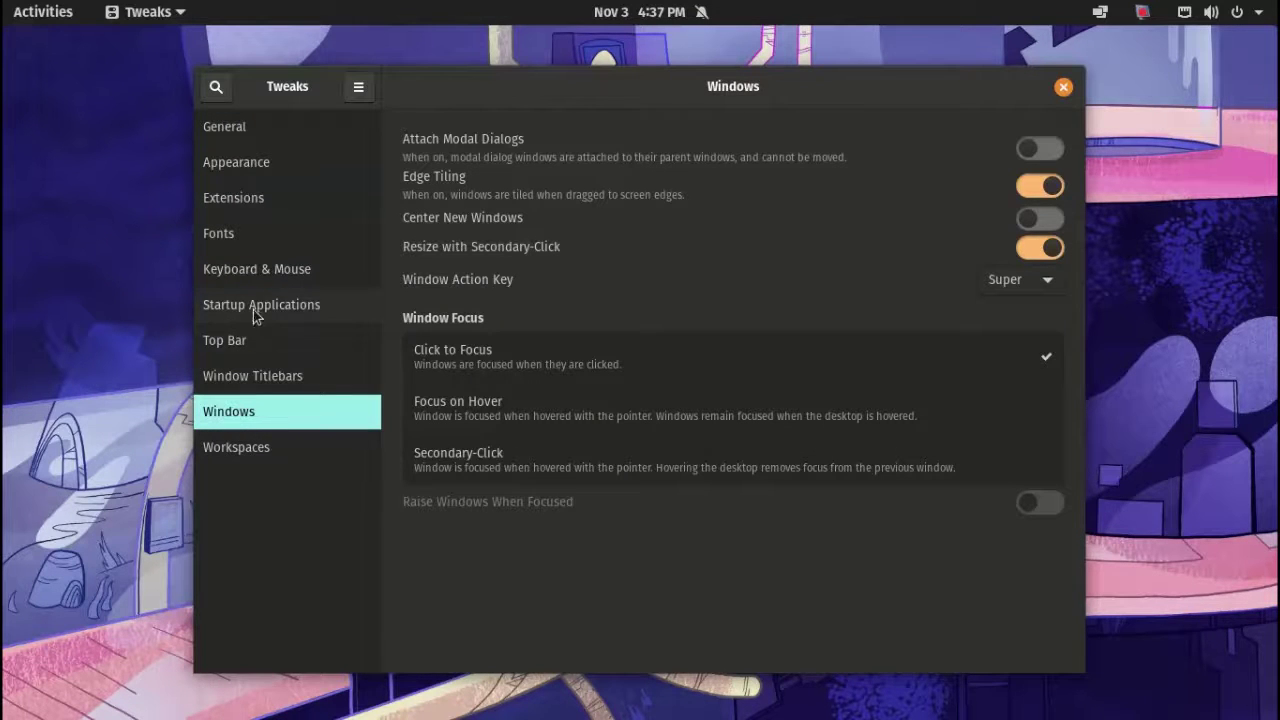
- Configure the Desktop icons extension with Standard icon size and the personal folder, trash icon and mounted drives shown on the desktop
{"action": "left_click", "coordinate": [238, 205]}
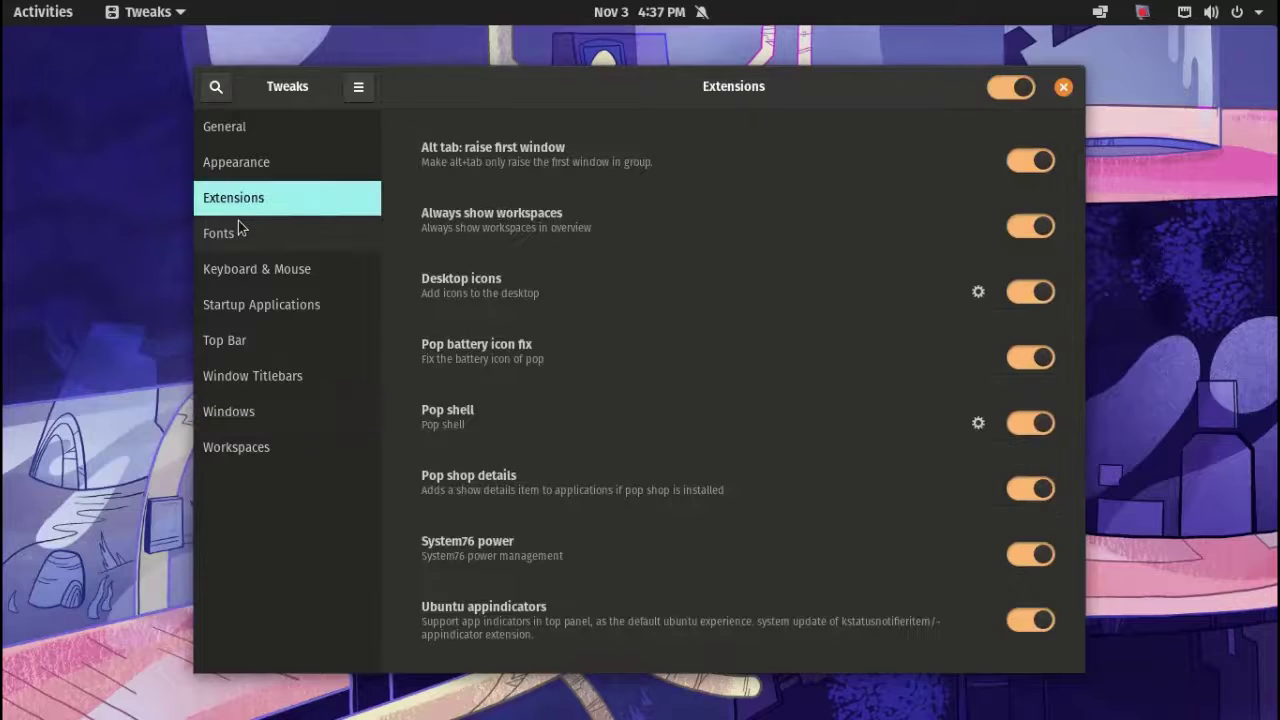
{"action": "left_click", "coordinate": [978, 291]}
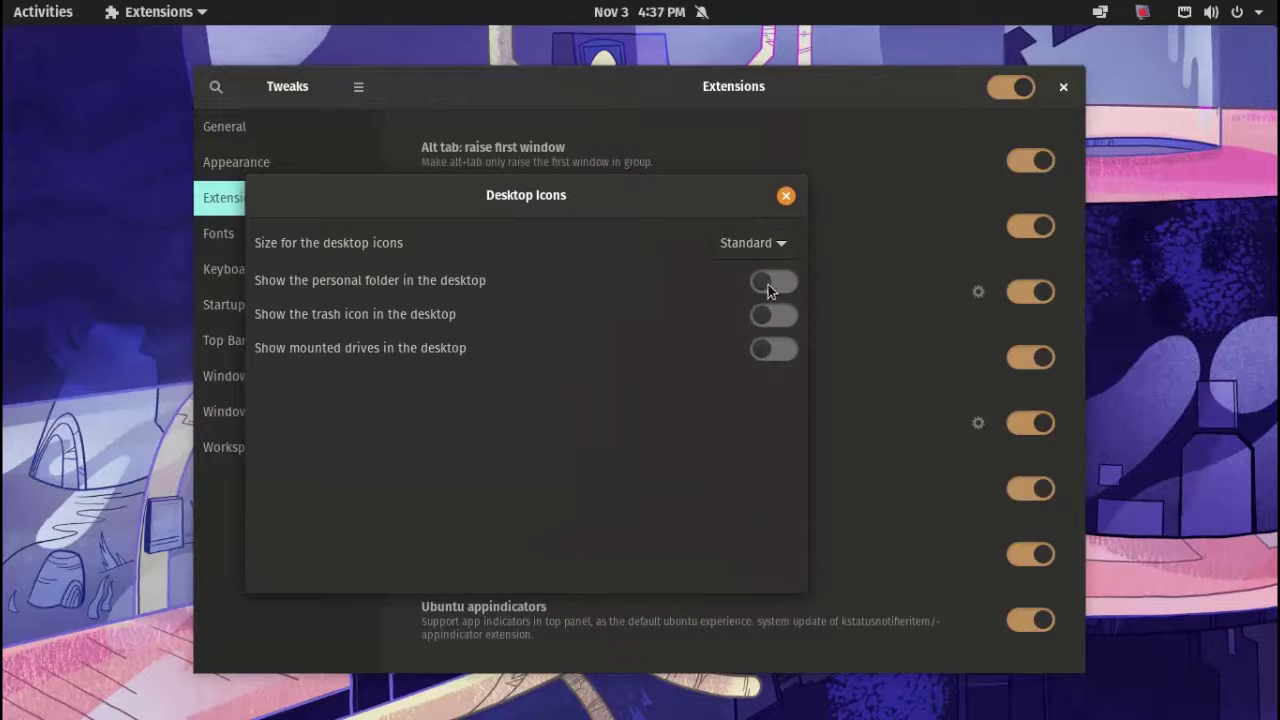
{"action": "left_click", "coordinate": [730, 248]}
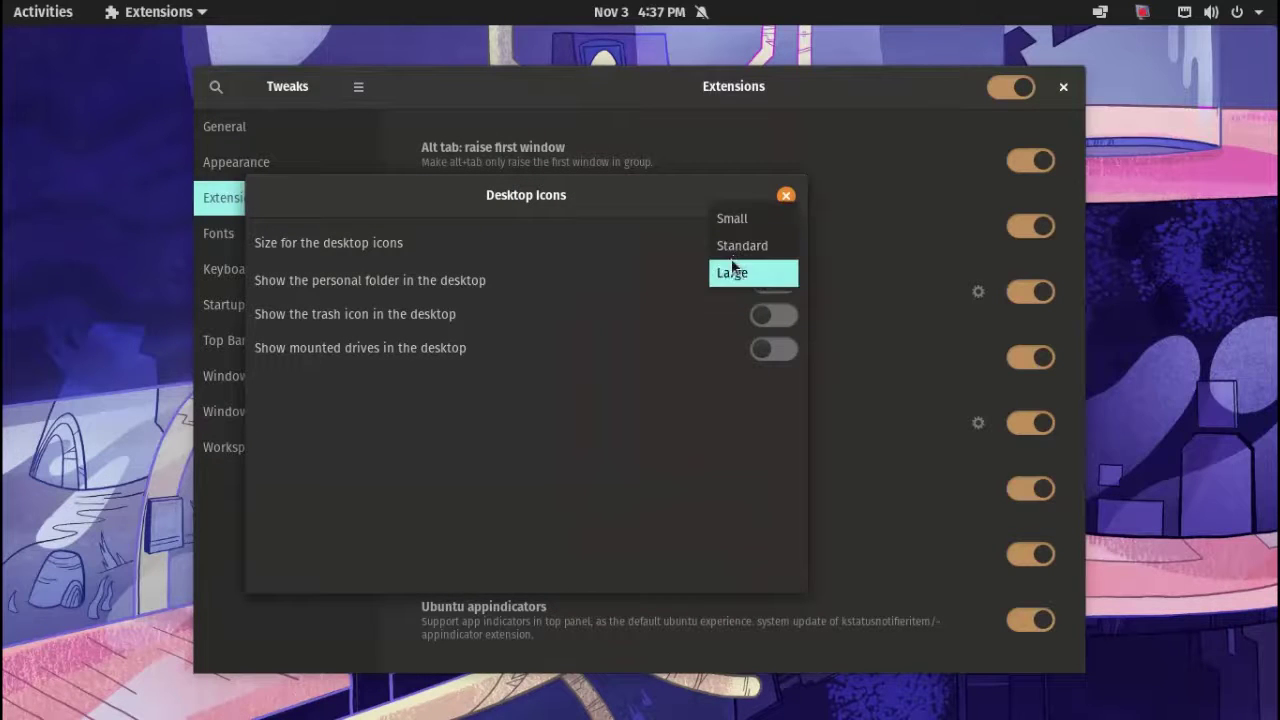
{"action": "left_click", "coordinate": [742, 245]}
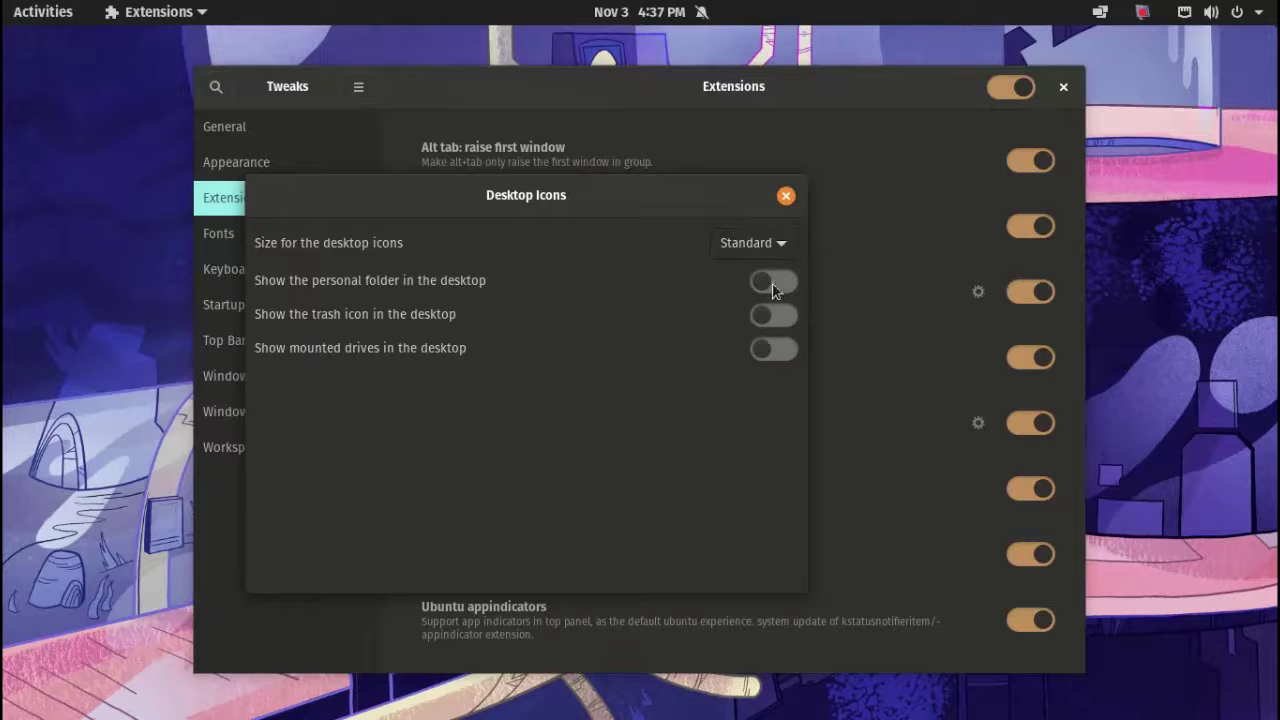
{"action": "left_click", "coordinate": [773, 284]}
{"action": "left_click", "coordinate": [769, 312]}
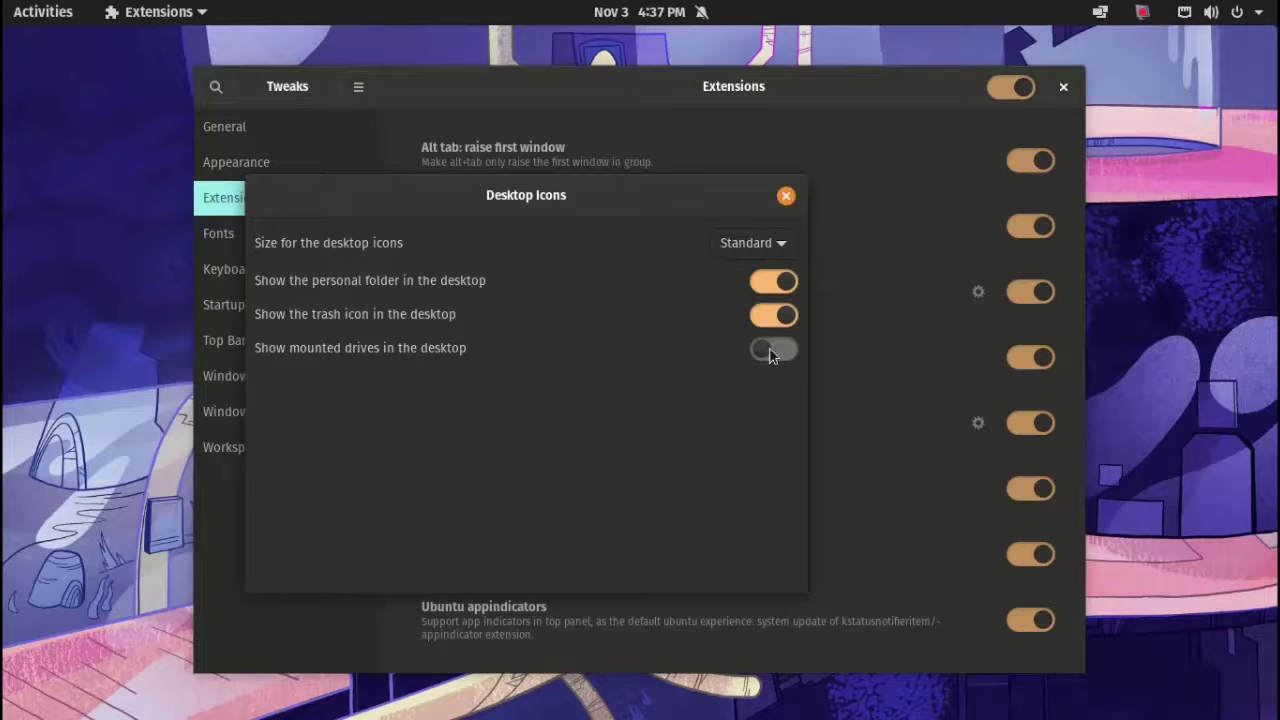
{"action": "left_click", "coordinate": [770, 352]}
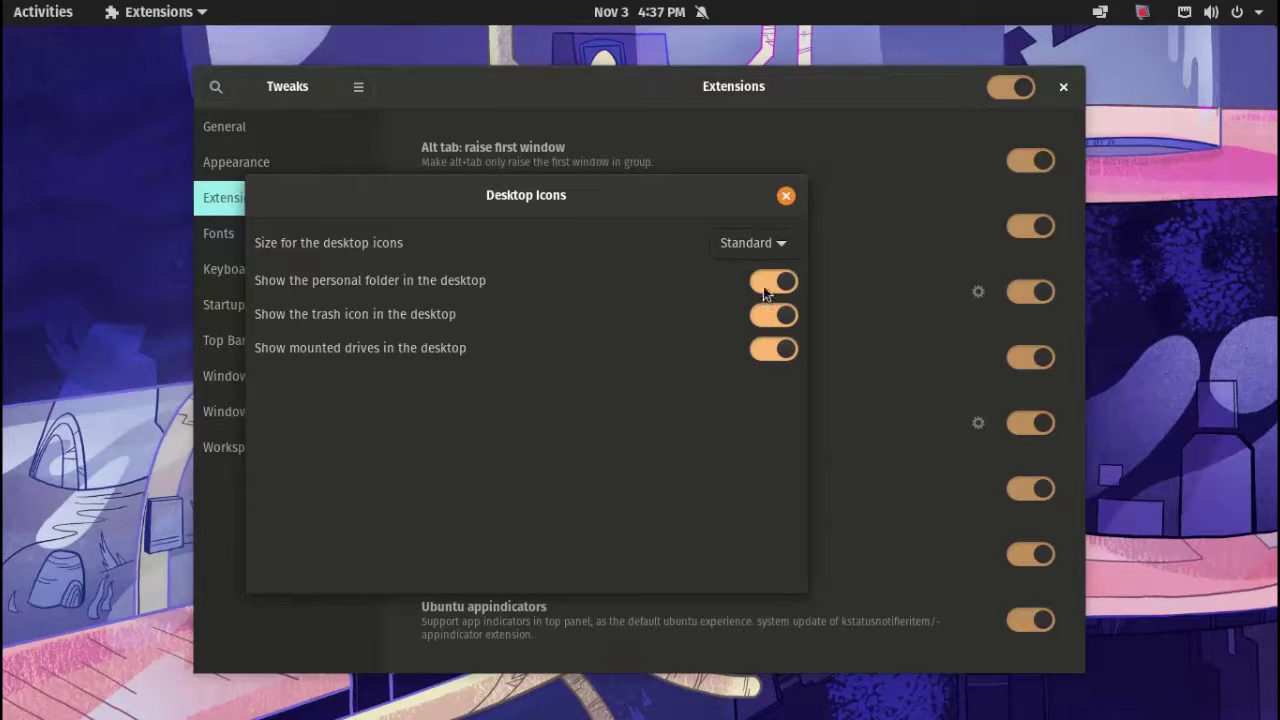
{"action": "left_click", "coordinate": [785, 196]}
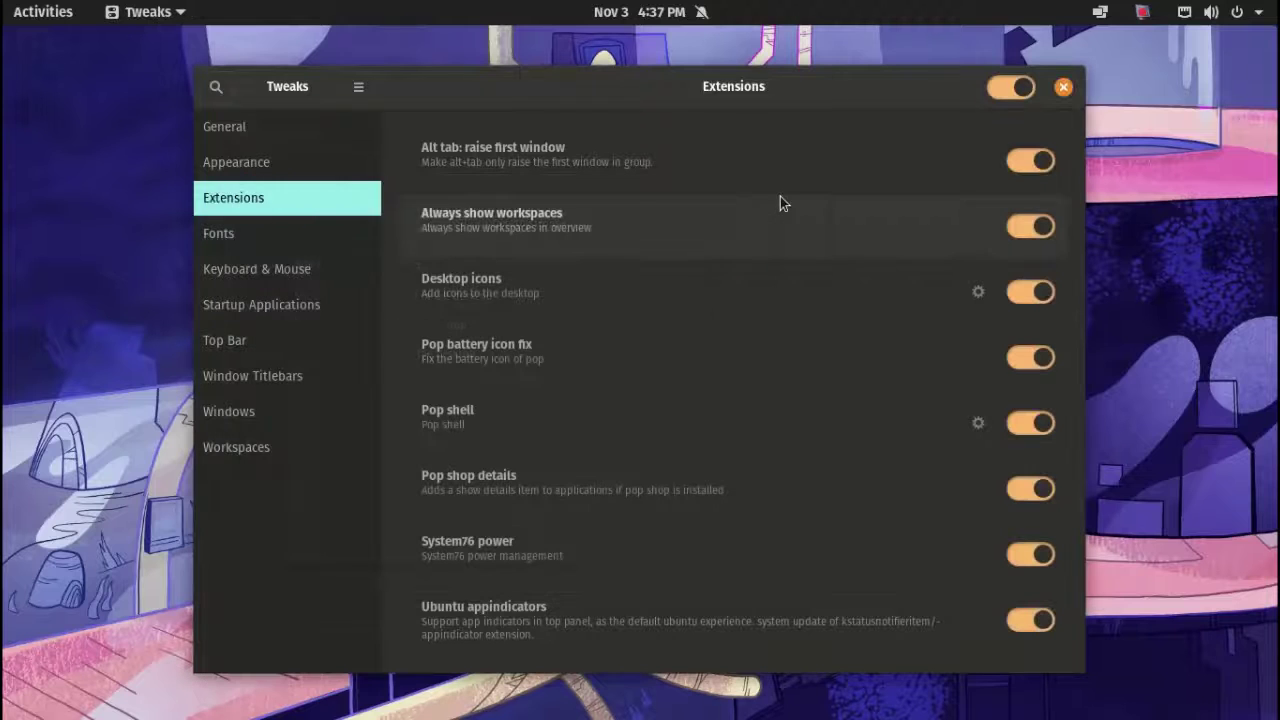
- Turn on showing the personal folder on the desktop in the Desktop icons extension settings, keeping the Standard icon size
{"action": "left_click", "coordinate": [980, 300]}
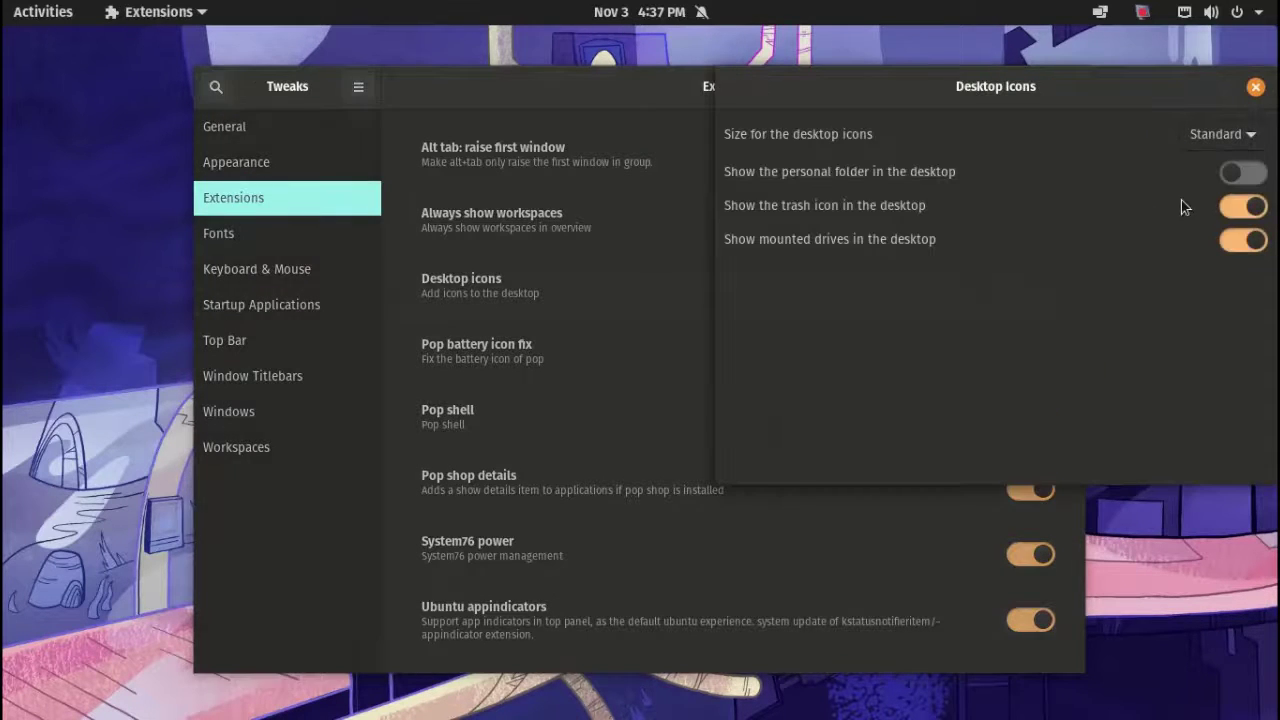
{"action": "left_click", "coordinate": [1237, 175]}
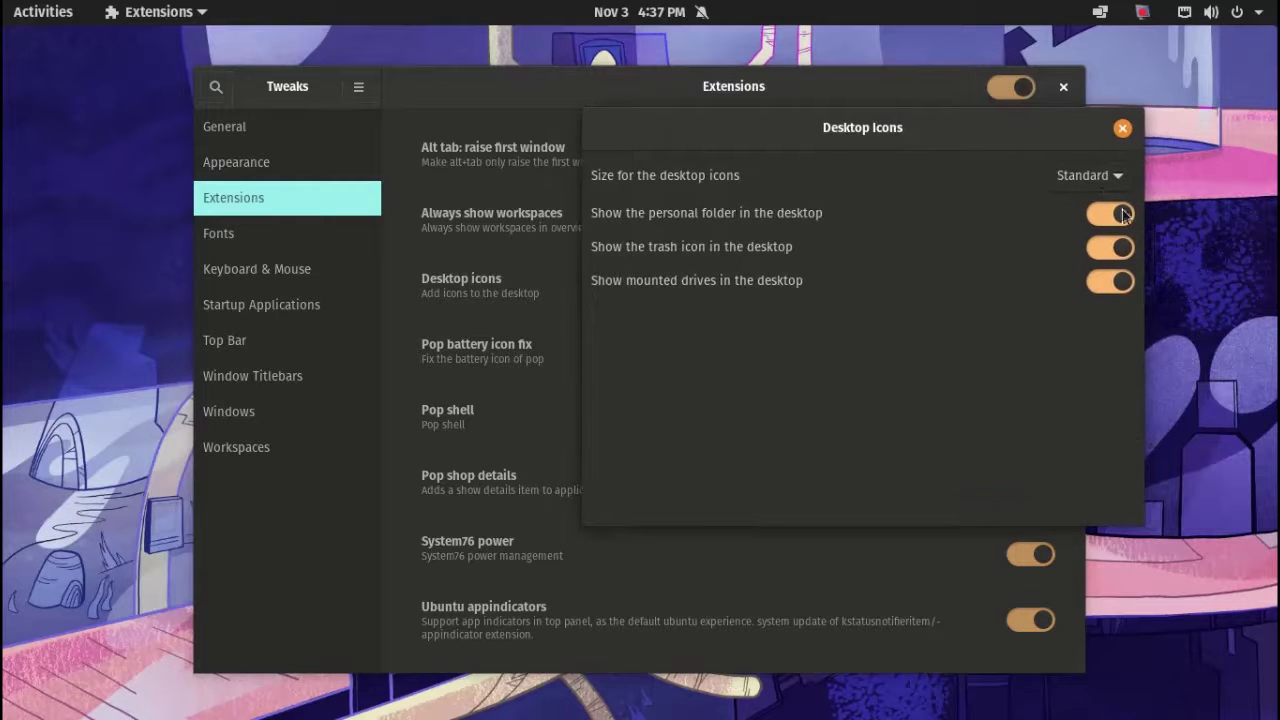
{"action": "left_click", "coordinate": [1082, 177]}
{"action": "left_click", "coordinate": [1075, 152]}
{"action": "left_click", "coordinate": [1121, 129]}
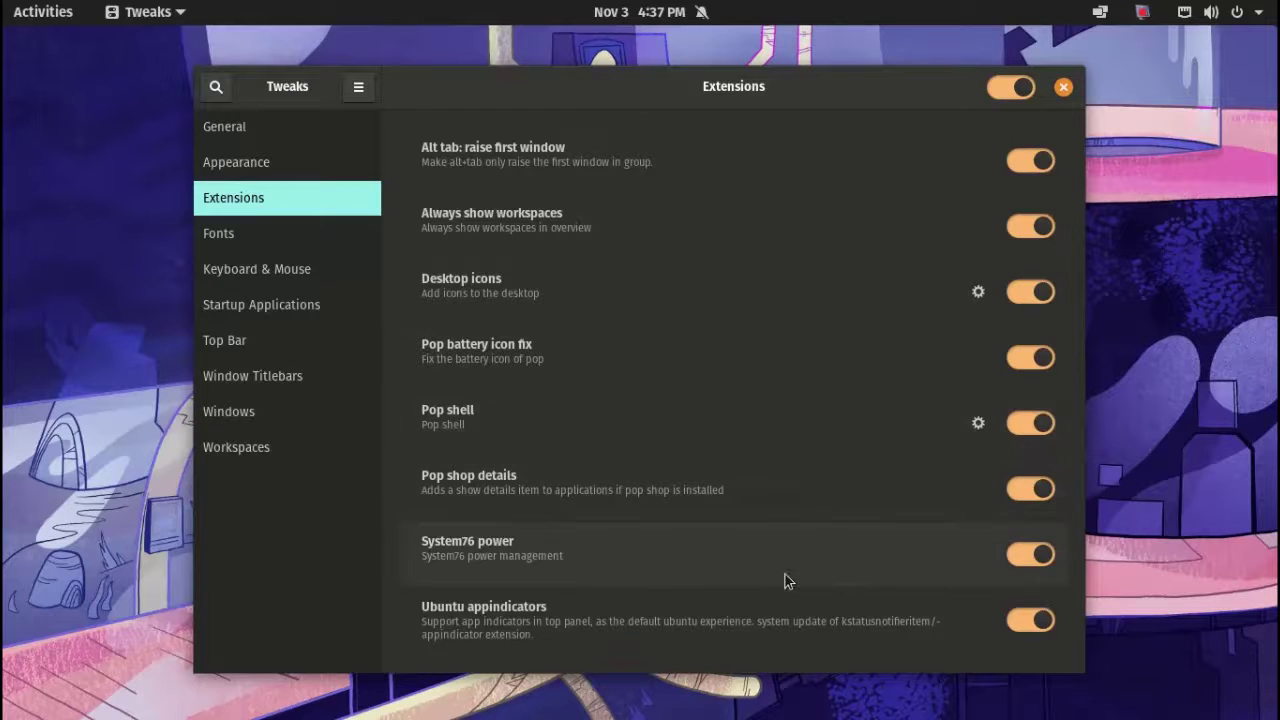
- Disable the Ubuntu appindicators extension and check the result in the activities overview
{"action": "left_click", "coordinate": [1018, 622]}
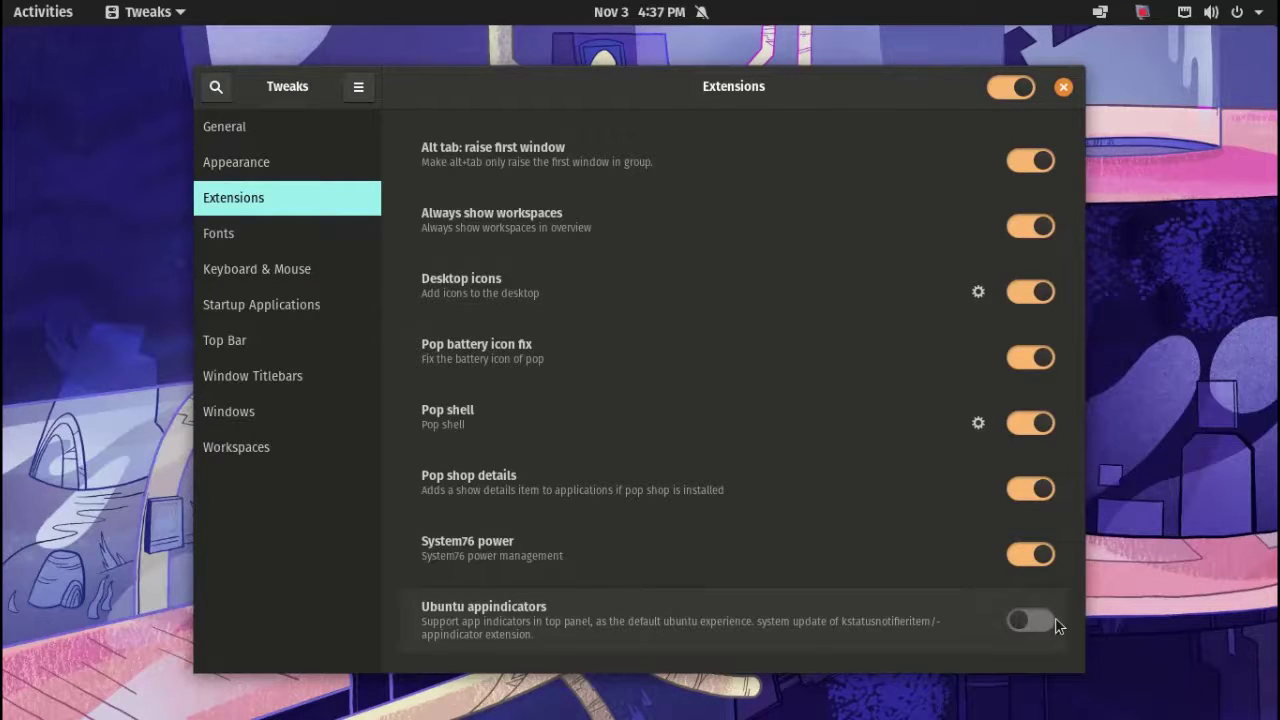
{"action": "left_click", "coordinate": [5, 8]}
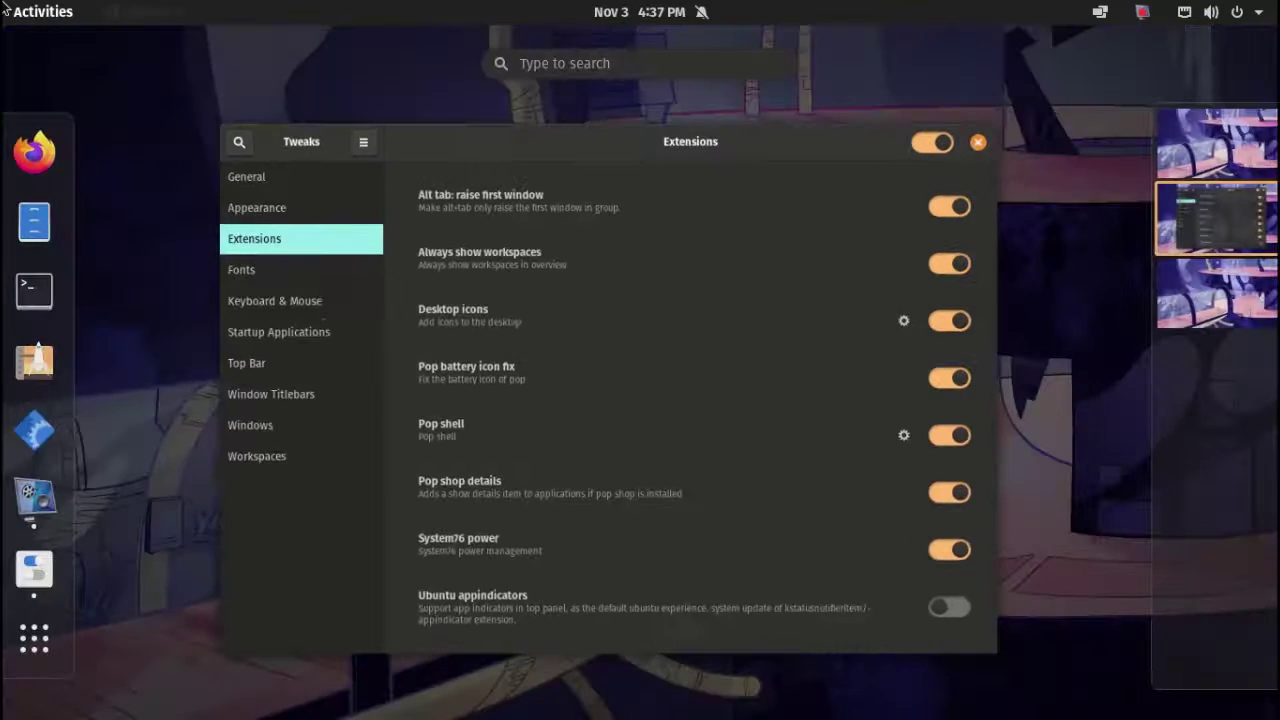
{"action": "left_click", "coordinate": [5, 8]}
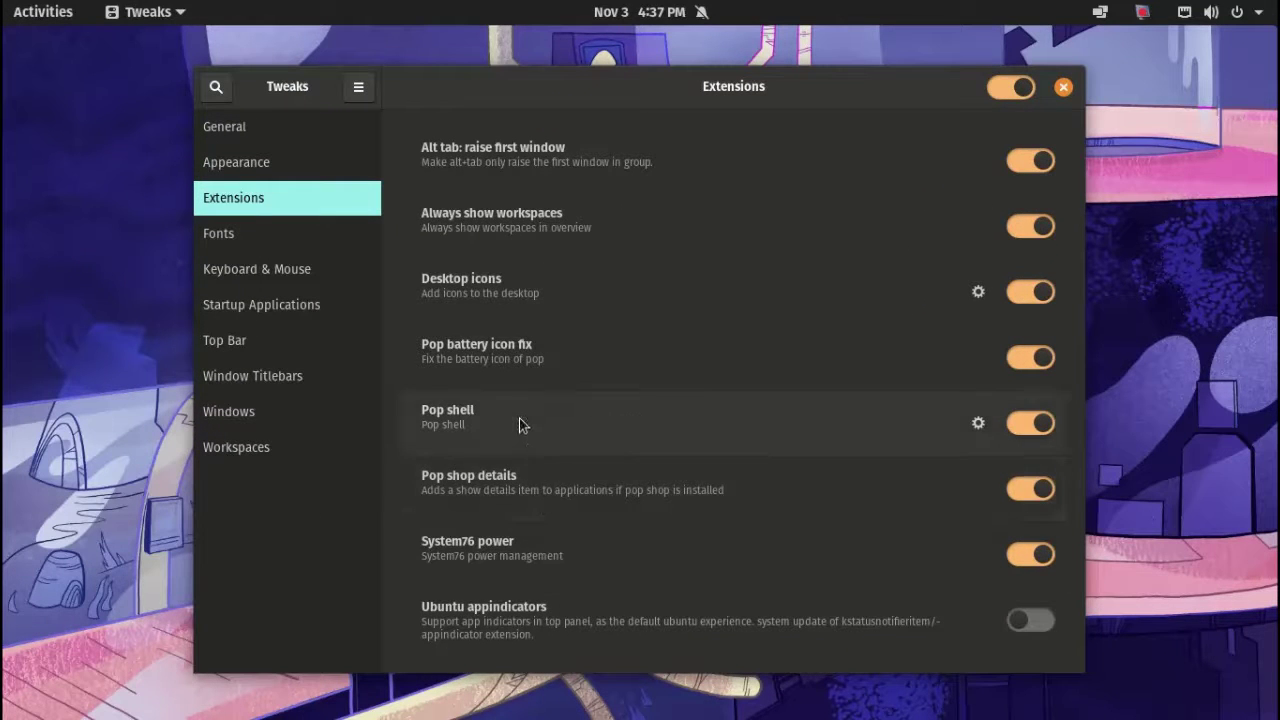
- Enable Snap to Grid (Floating Mode) and Smart Gaps in the Pop Shell extension settings
{"action": "left_click", "coordinate": [978, 427]}
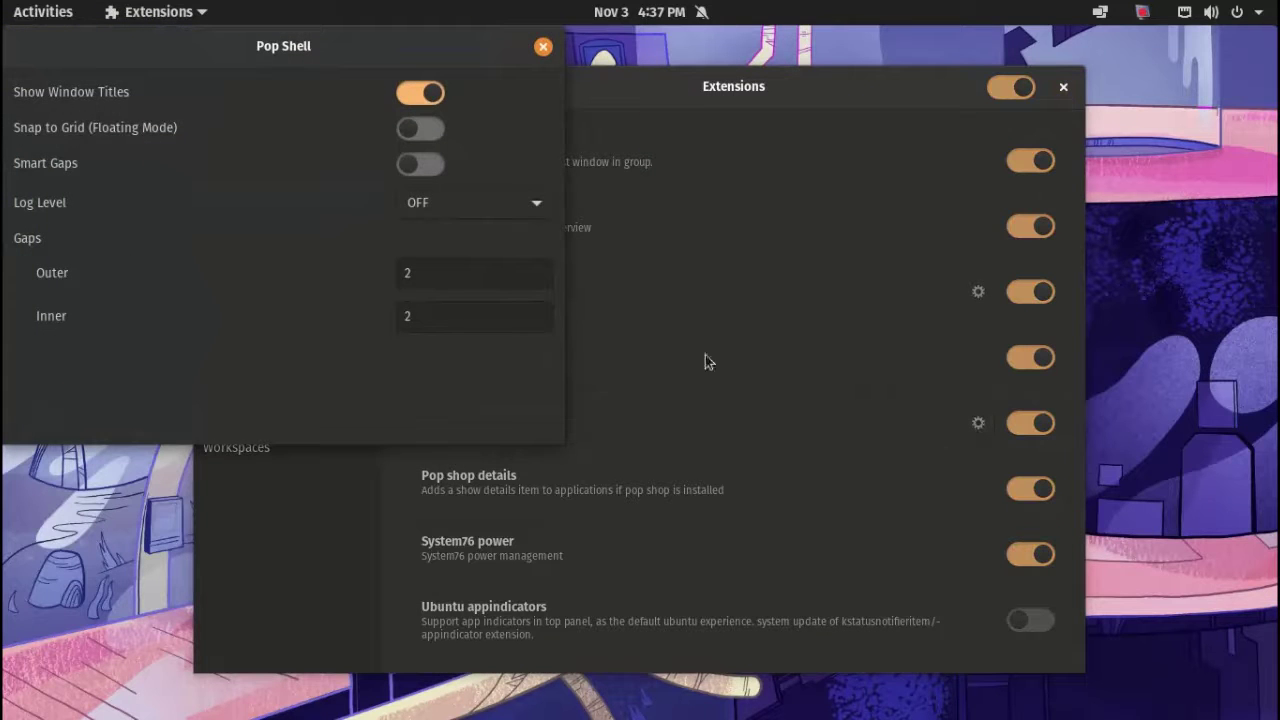
{"action": "left_click_drag", "start_coordinate": [401, 46], "coordinate": [690, 196]}
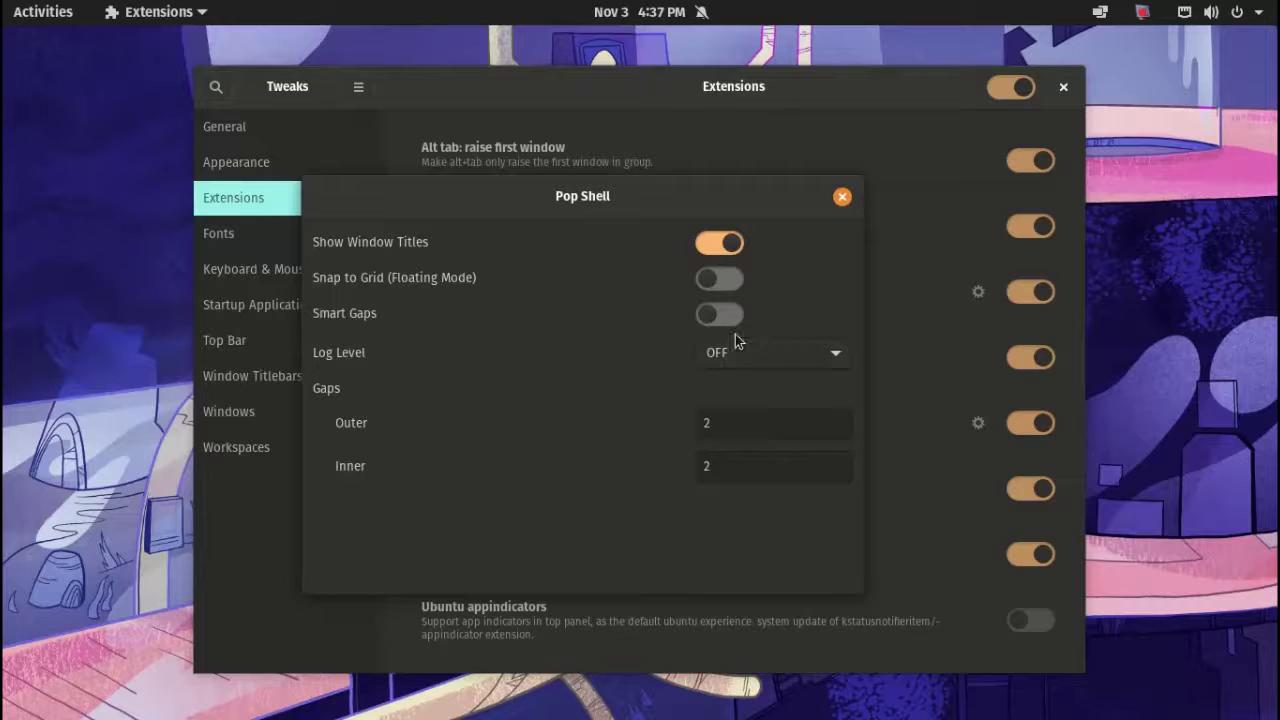
{"action": "left_click", "coordinate": [720, 280]}
{"action": "left_click", "coordinate": [842, 196]}
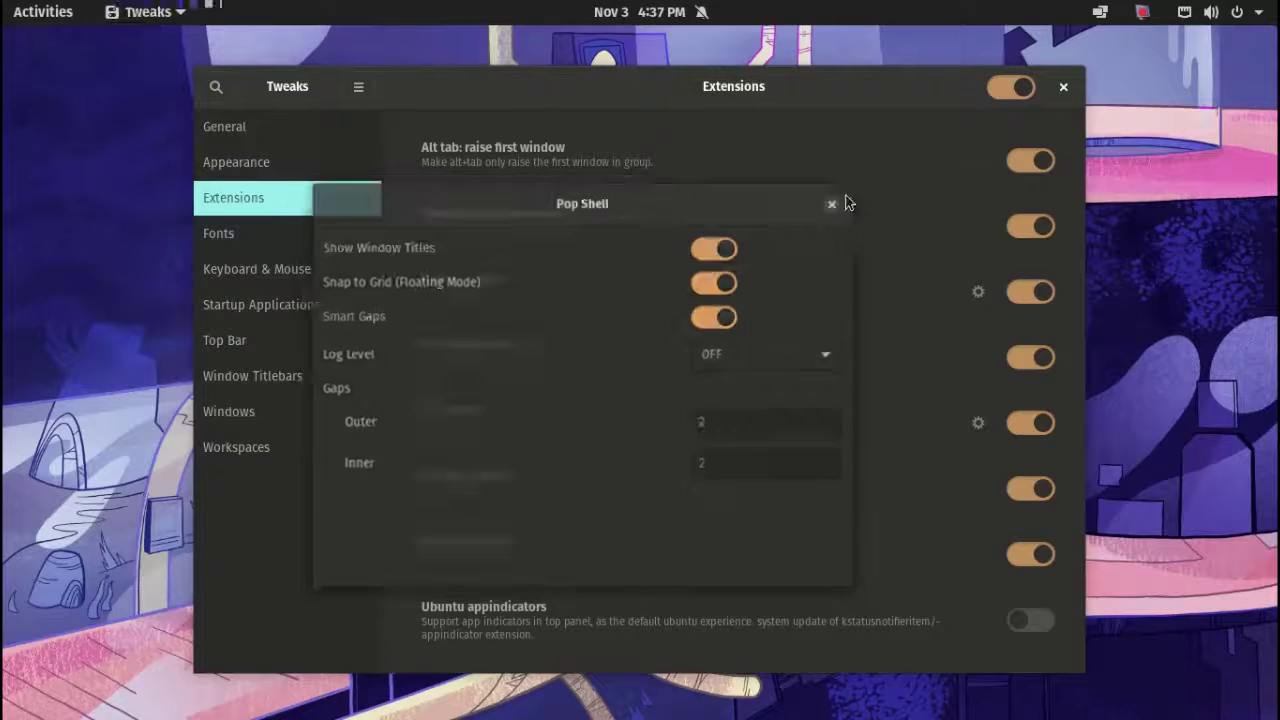
- Look through the Applications, Cursor and Sound theme choices in the Tweaks appearance options, and close Tweaks
{"action": "left_click", "coordinate": [321, 165]}
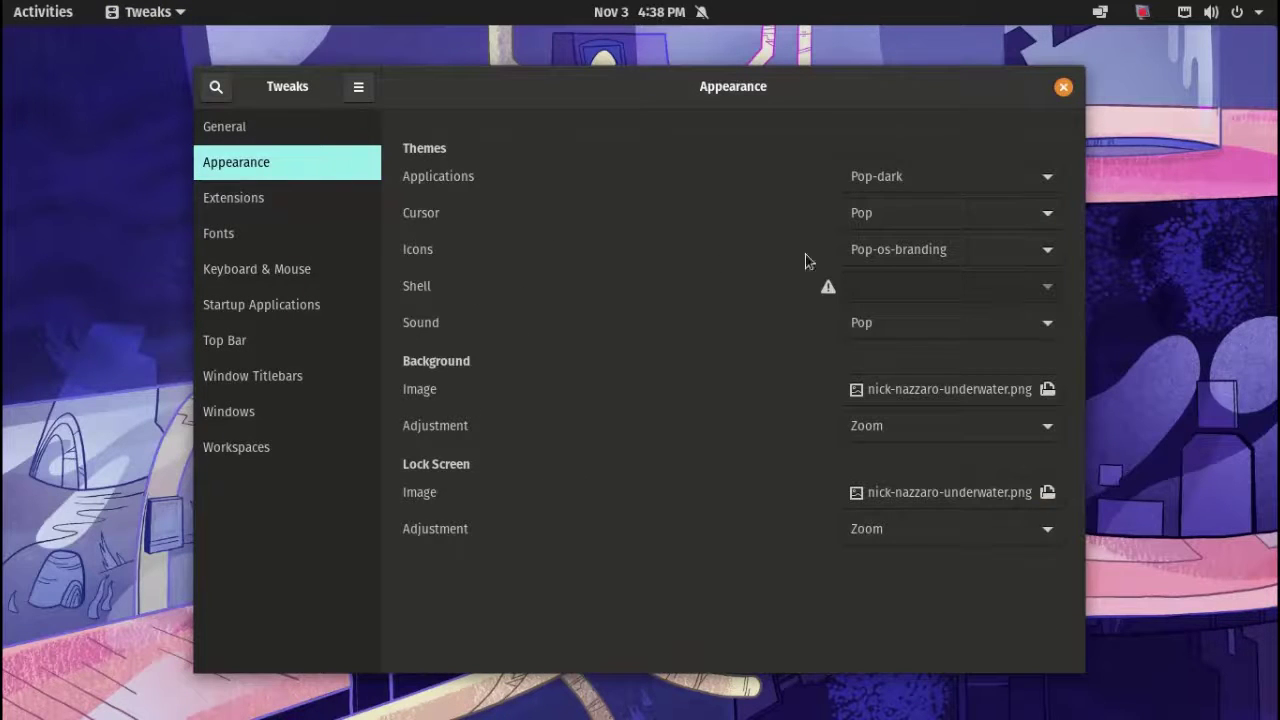
{"action": "left_click", "coordinate": [887, 213]}
{"action": "left_click", "coordinate": [887, 225]}
{"action": "left_click", "coordinate": [869, 180]}
{"action": "left_click", "coordinate": [850, 184]}
{"action": "left_click", "coordinate": [890, 330]}
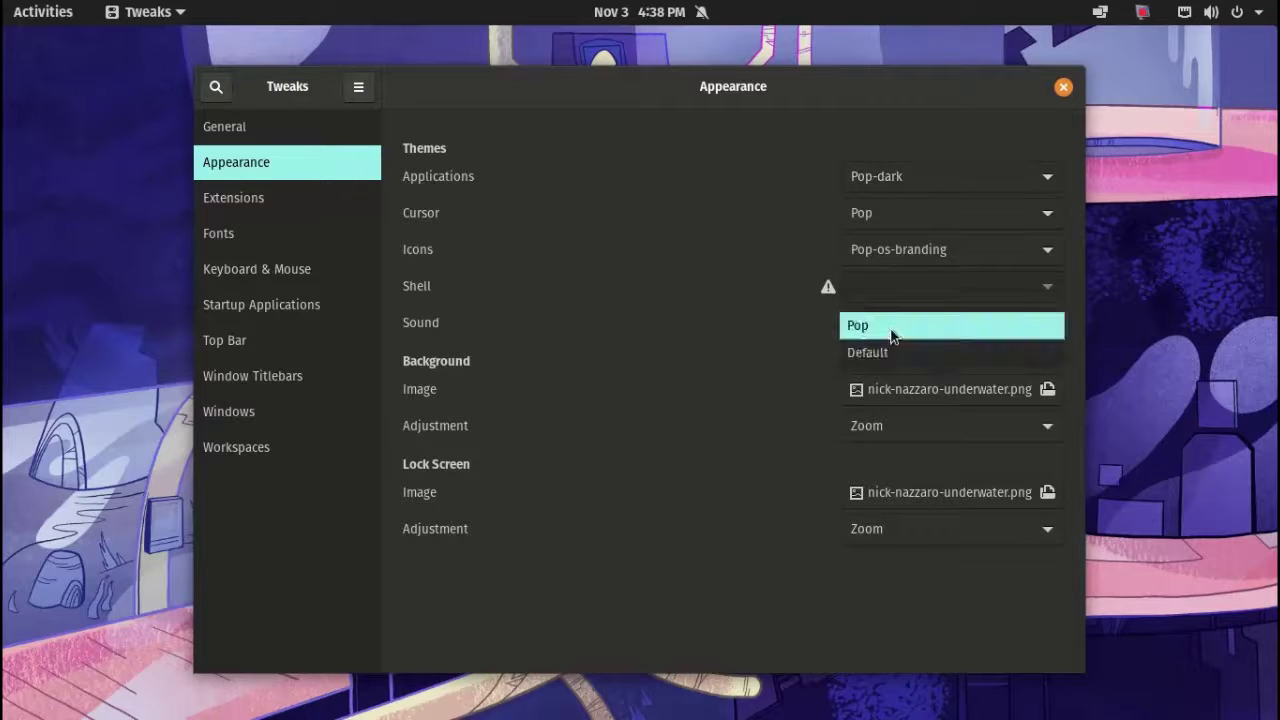
{"action": "left_click", "coordinate": [891, 328]}
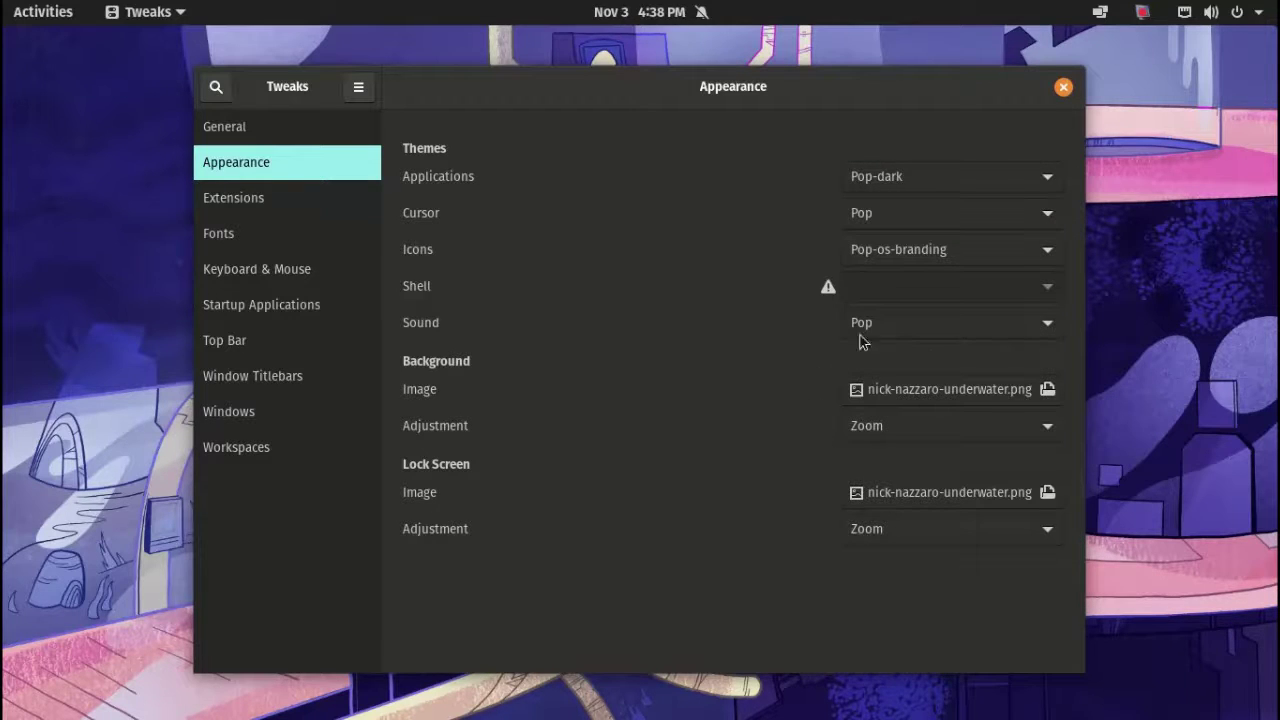
{"action": "left_click", "coordinate": [938, 196]}
{"action": "left_click", "coordinate": [939, 192]}
{"action": "left_click", "coordinate": [1058, 90]}
- Launch Firefox from the full list of applications and close the Firefox Privacy Notice tab
{"action": "left_click", "coordinate": [45, 12]}
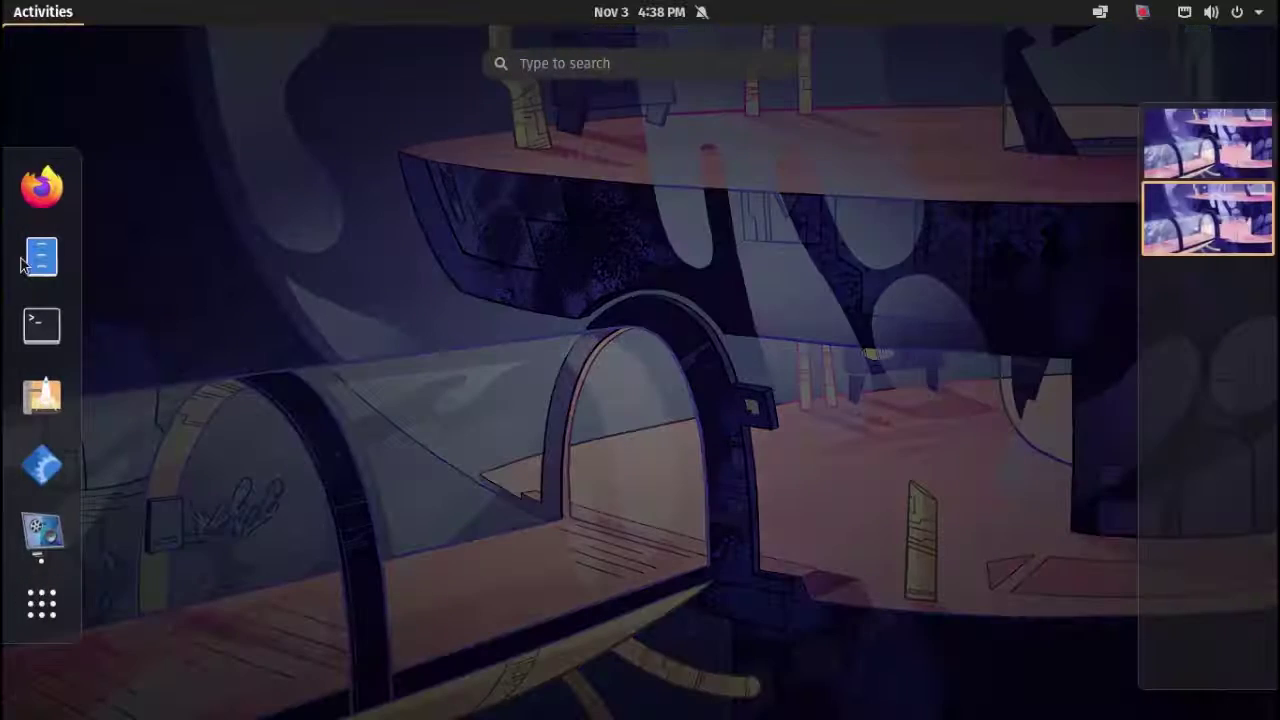
{"action": "left_click", "coordinate": [40, 612]}
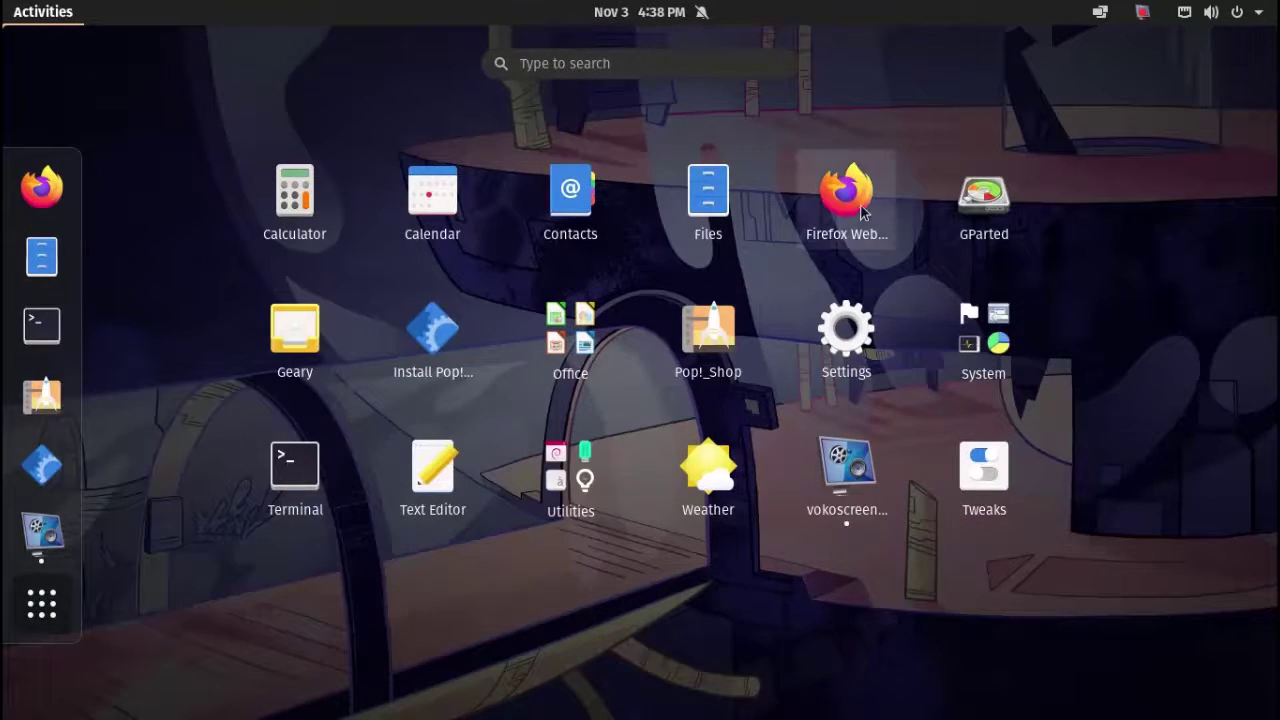
{"action": "left_click", "coordinate": [860, 208]}
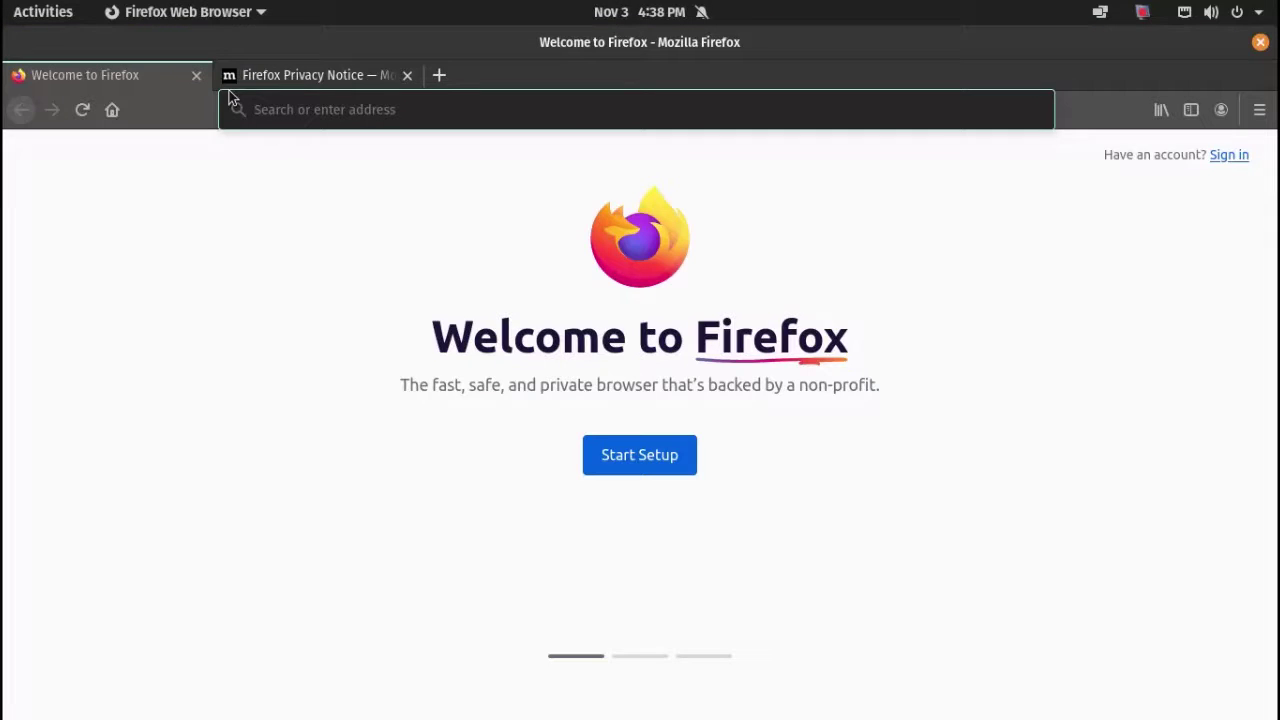
{"action": "left_click", "coordinate": [438, 75]}
{"action": "left_click", "coordinate": [407, 75]}
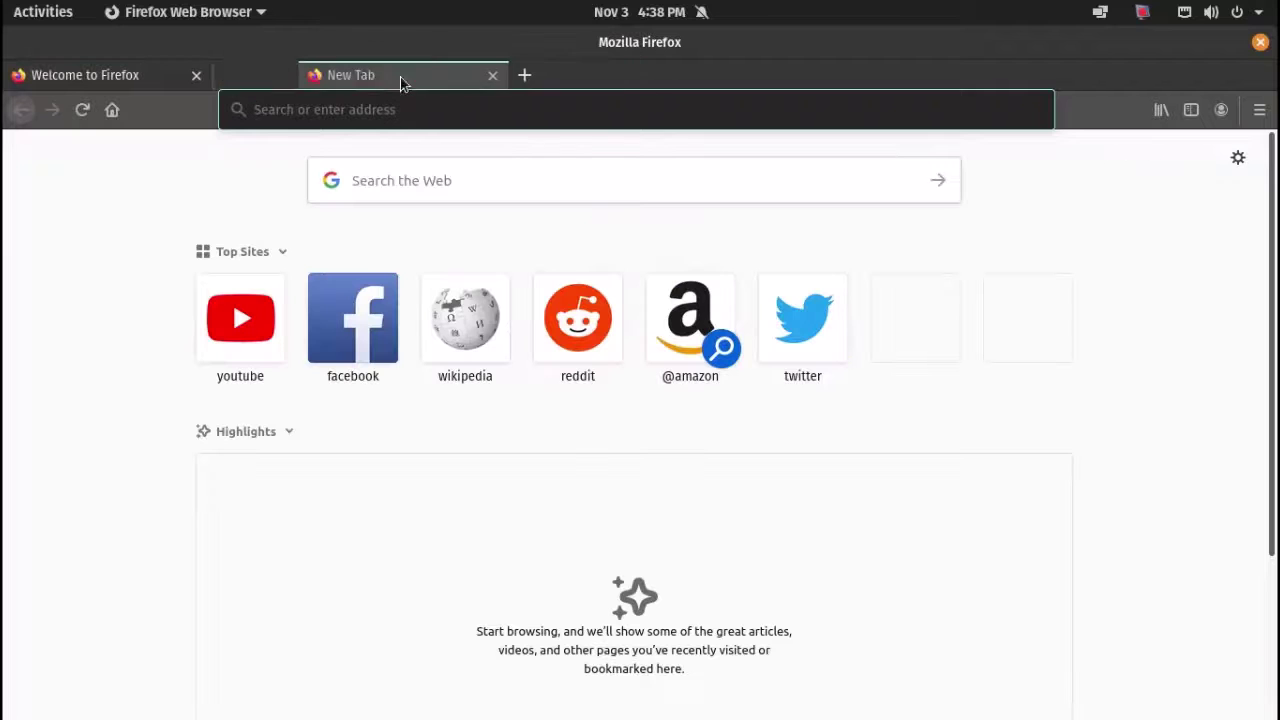
{"action": "left_click", "coordinate": [203, 79]}
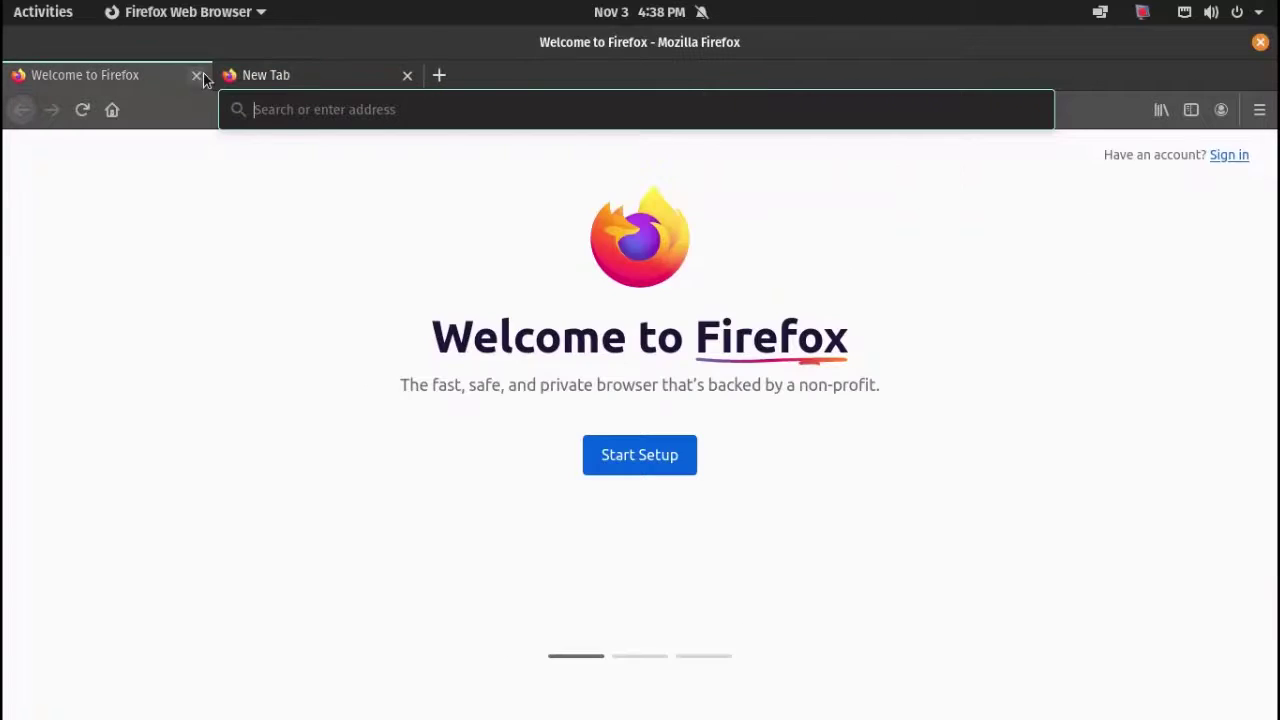
- Search the web for "gnome look" in a new browser tab
{"action": "left_click", "coordinate": [436, 75]}
{"action": "left_click", "coordinate": [422, 190]}
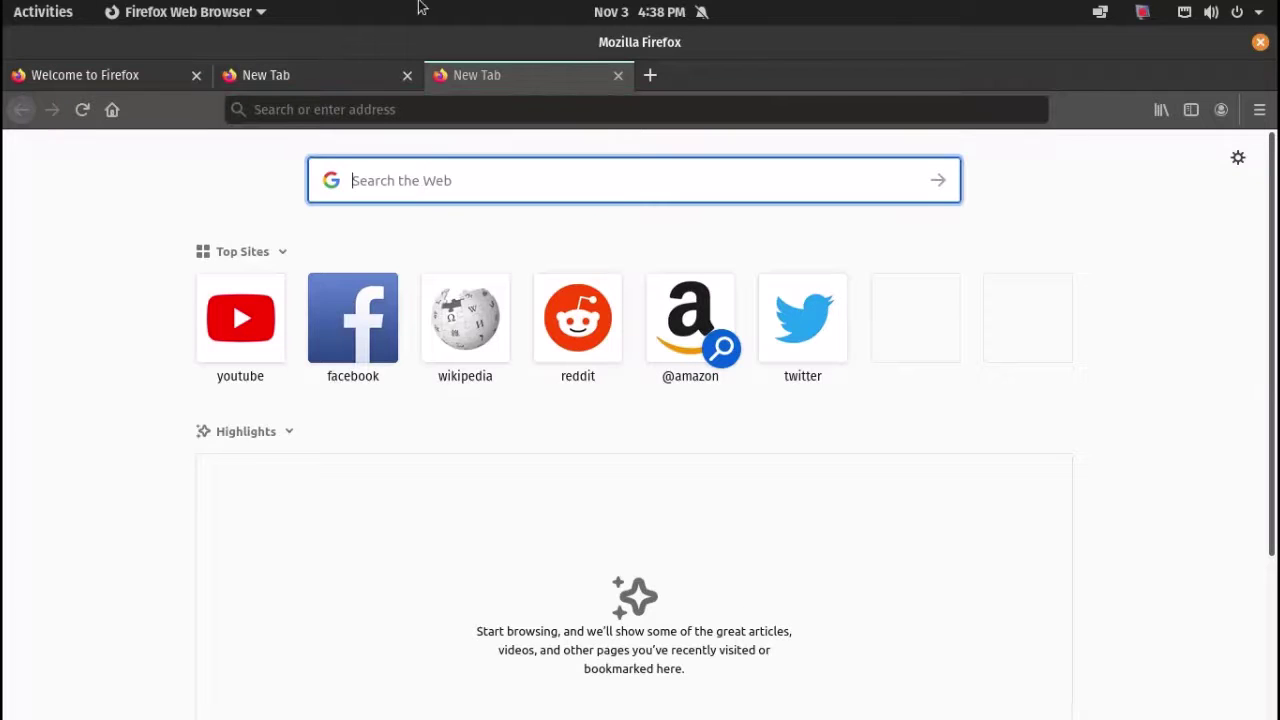
{"action": "type", "text": "gnome loo"}
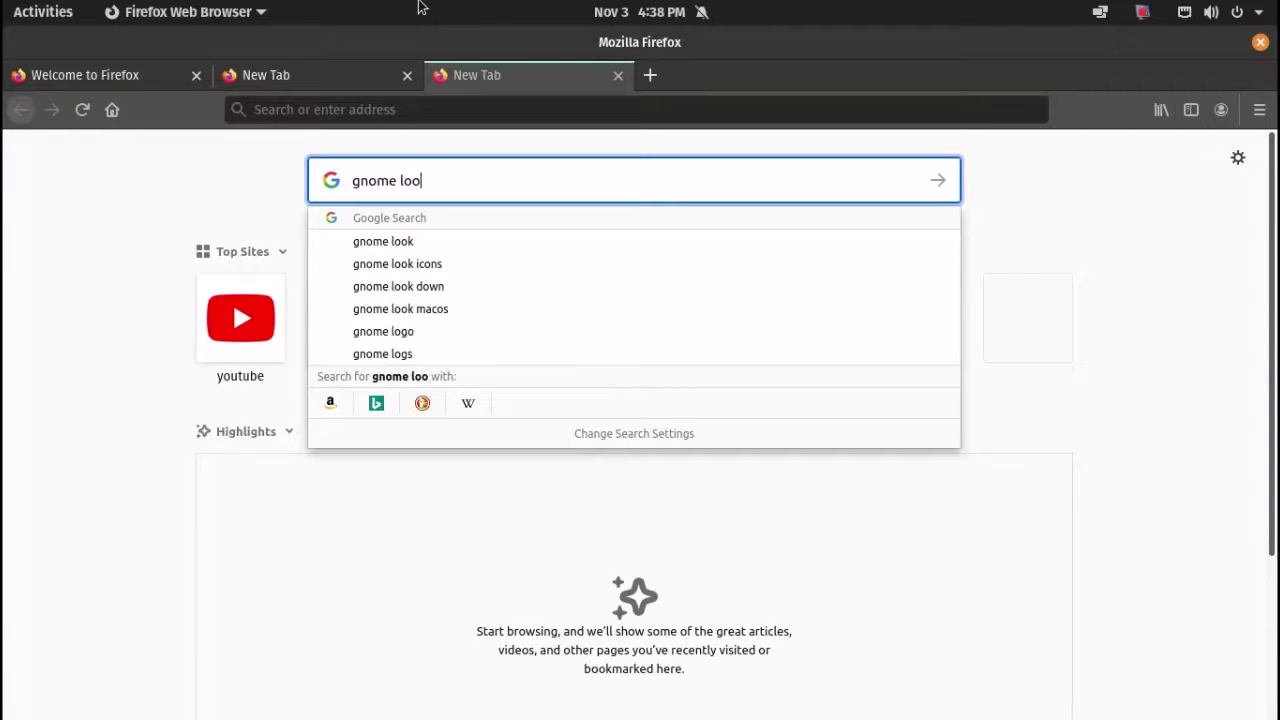
{"action": "type", "text": "k"}
{"action": "key", "text": "Return"}
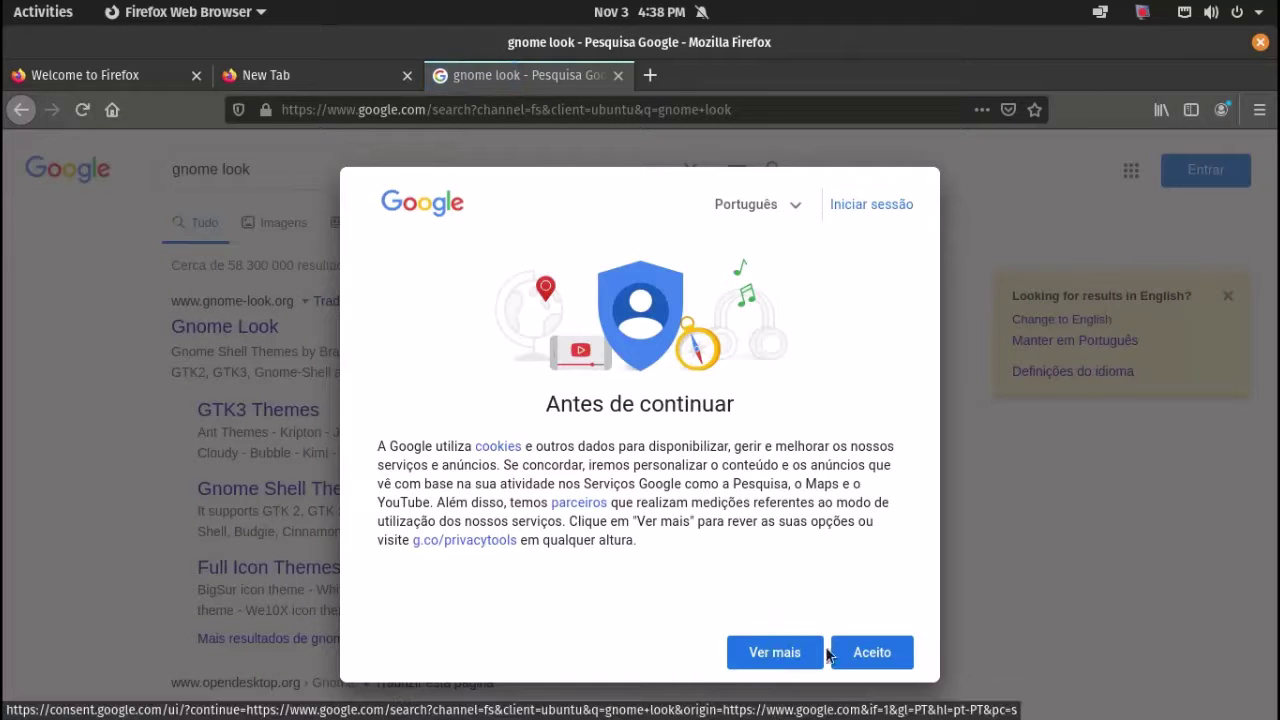
- Accept Google's consent notice, then open the Gnome Look site and the McMojave theme page under GTK3 Themes
{"action": "left_click", "coordinate": [848, 652]}
{"action": "left_click", "coordinate": [206, 329]}
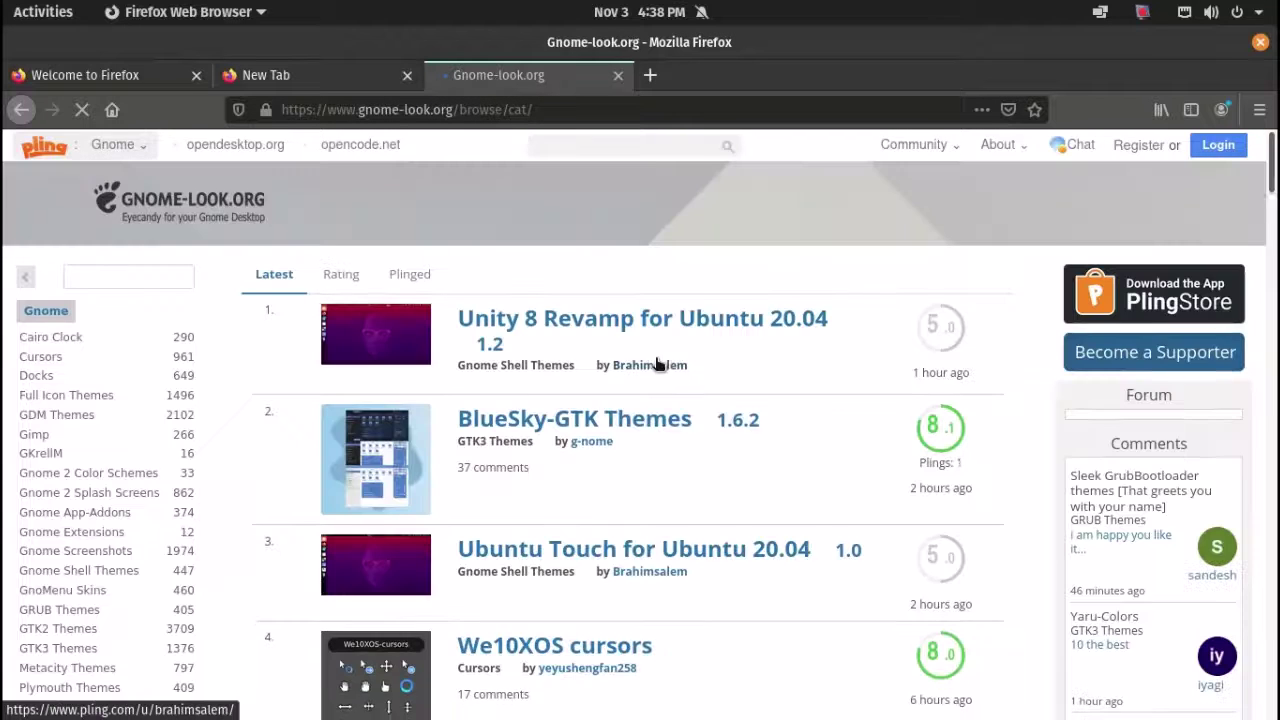
{"action": "scroll", "coordinate": [660, 364], "scroll_direction": "down", "scroll_amount": 10}
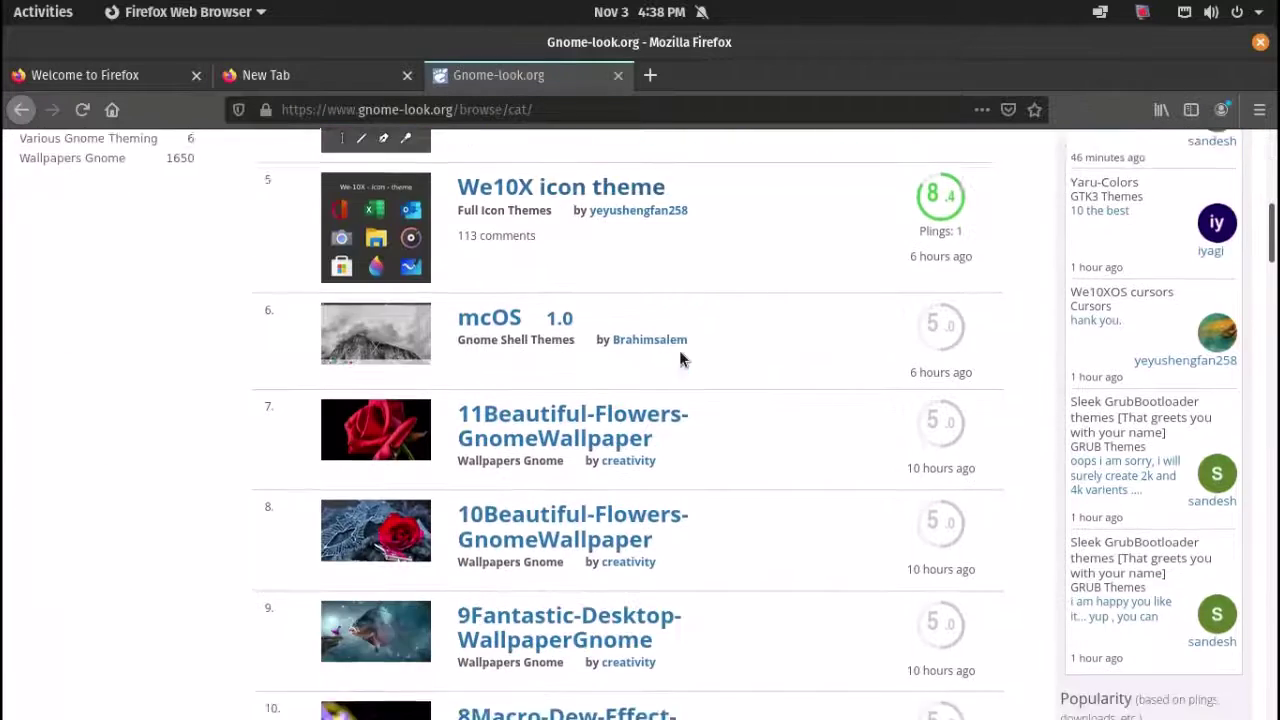
{"action": "scroll", "coordinate": [680, 360], "scroll_direction": "down", "scroll_amount": 7}
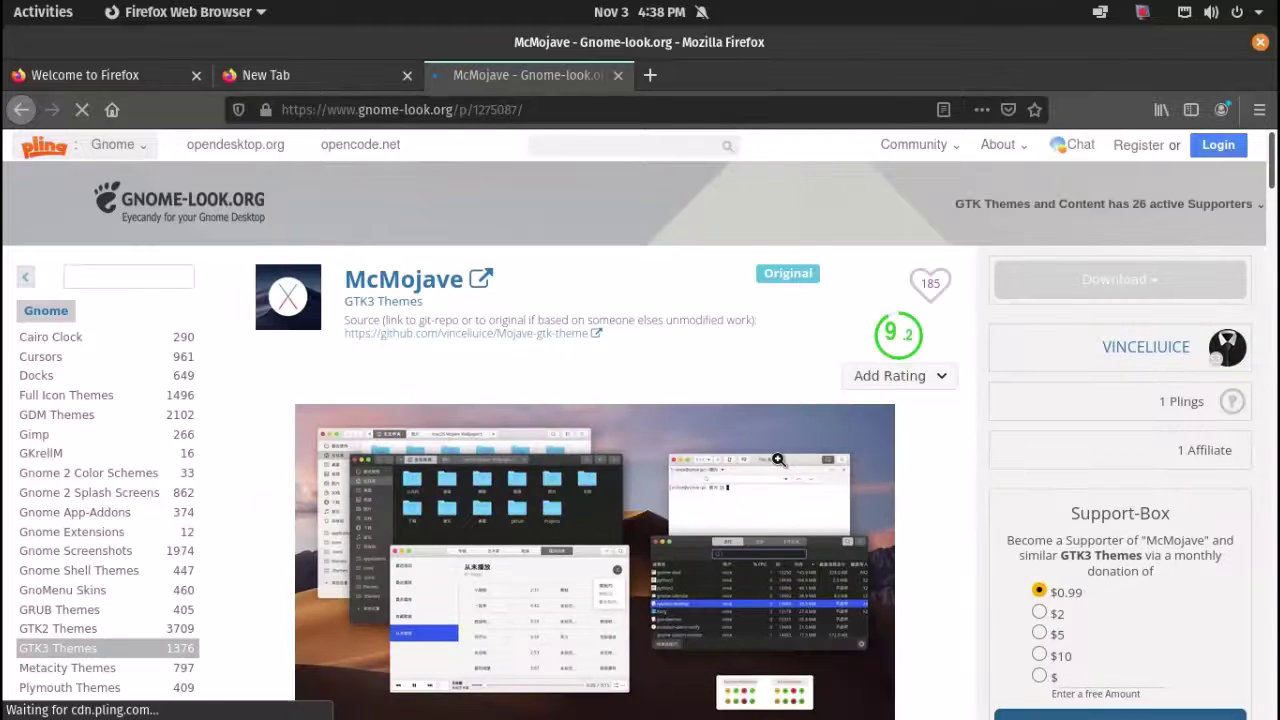
- Show the list of downloadable files for the McMojave theme
{"action": "scroll", "coordinate": [760, 466], "scroll_direction": "down", "scroll_amount": 3}
{"action": "scroll", "coordinate": [549, 471], "scroll_direction": "down", "scroll_amount": 2}
{"action": "left_click", "coordinate": [366, 494]}
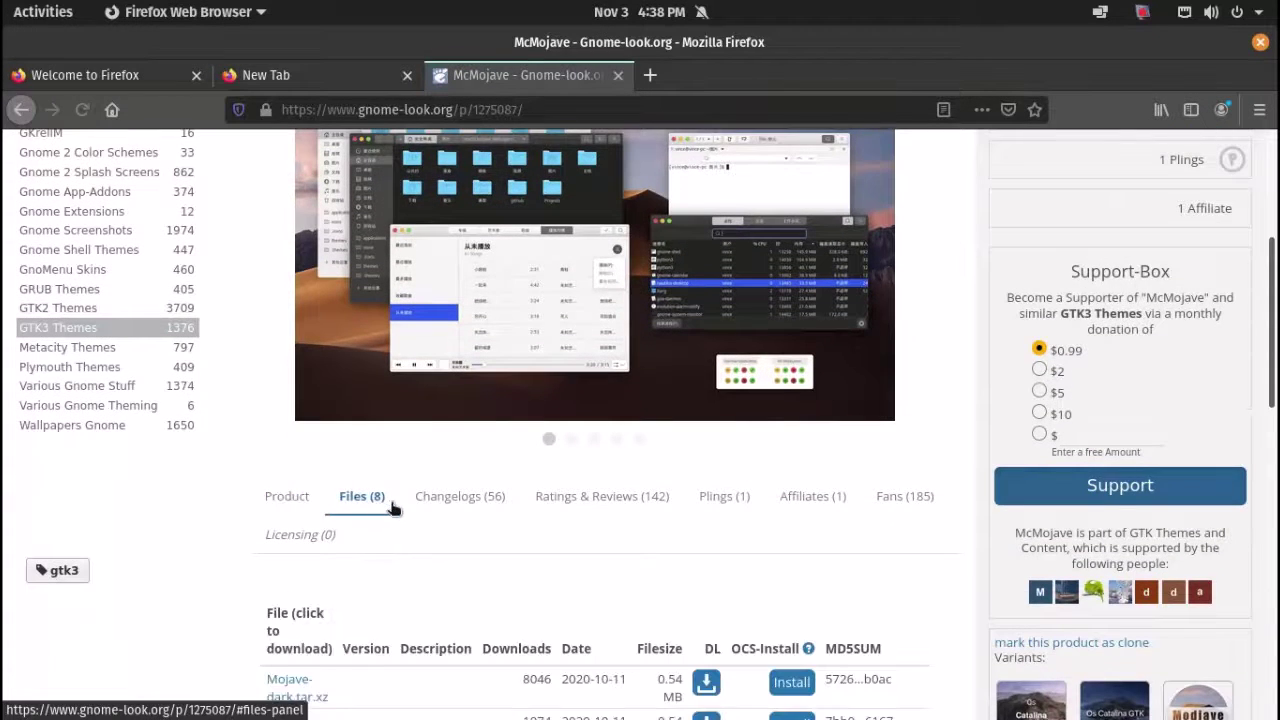
{"action": "scroll", "coordinate": [670, 513], "scroll_direction": "down", "scroll_amount": 1}
{"action": "scroll", "coordinate": [668, 513], "scroll_direction": "down", "scroll_amount": 1}
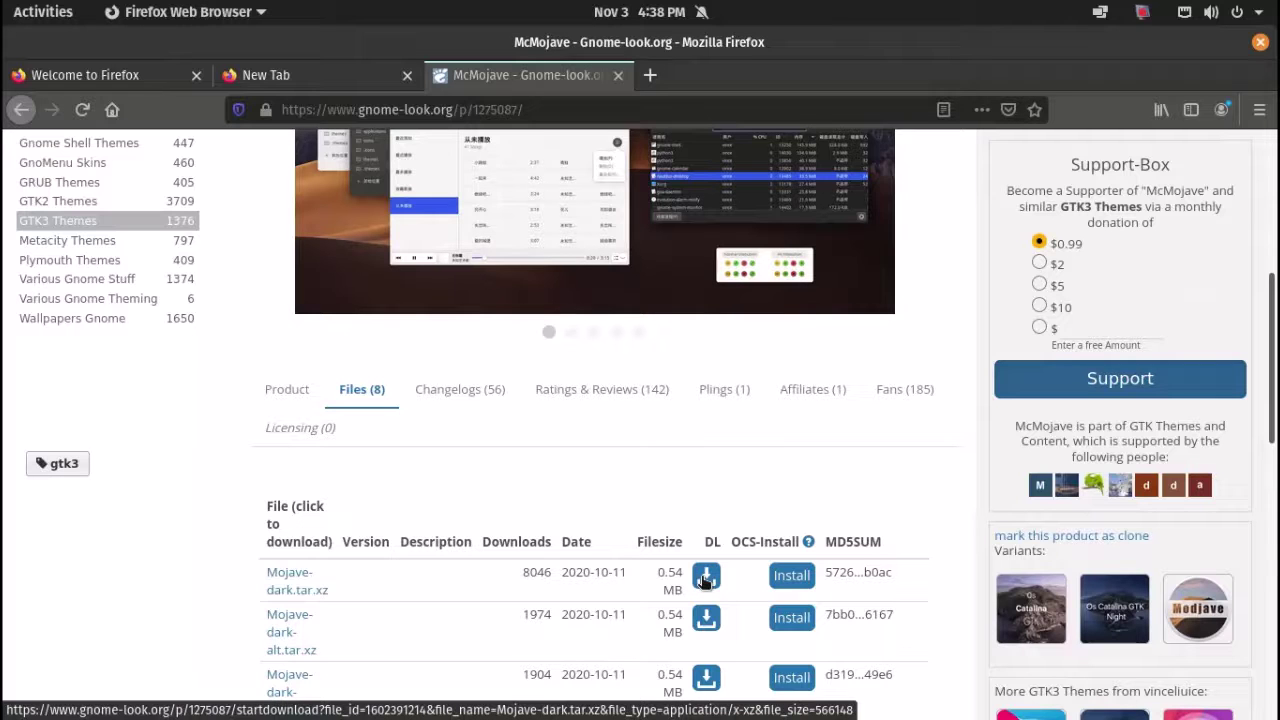
- Download Mojave-dark.tar.xz from the McMojave file list and save the file
{"action": "scroll", "coordinate": [700, 575], "scroll_direction": "up", "scroll_amount": 4}
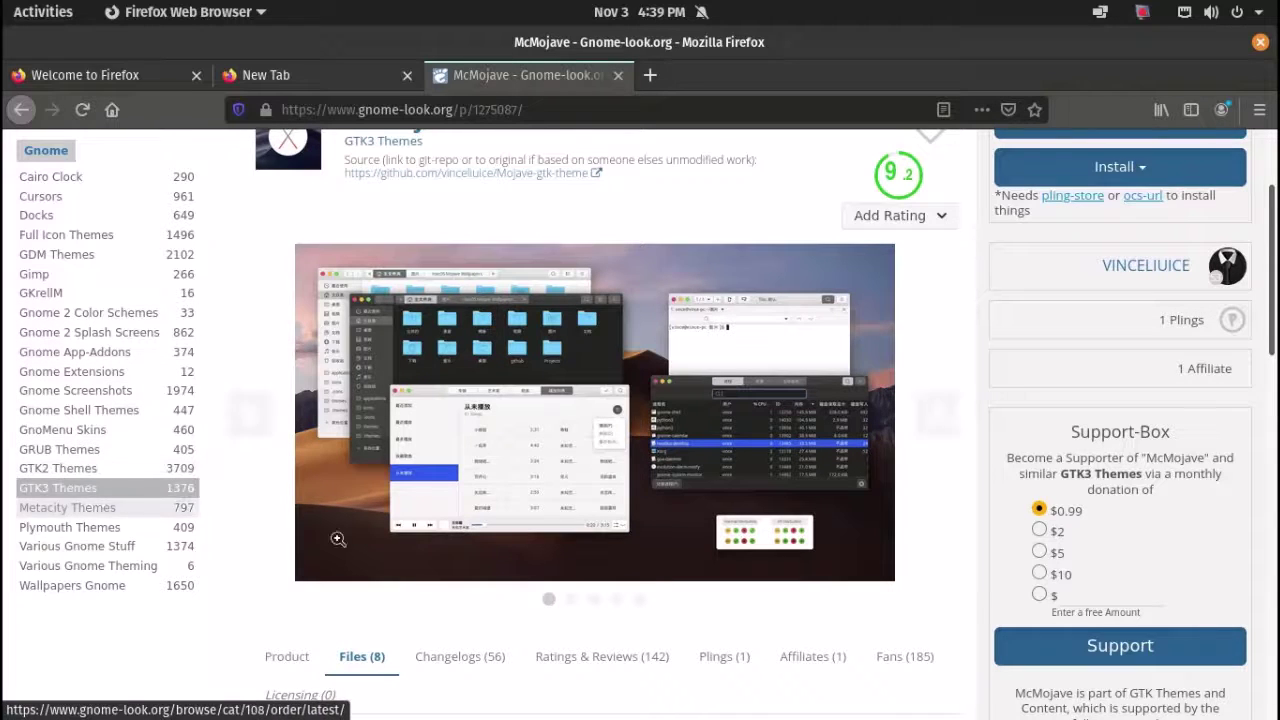
{"action": "scroll", "coordinate": [480, 540], "scroll_direction": "down", "scroll_amount": 2}
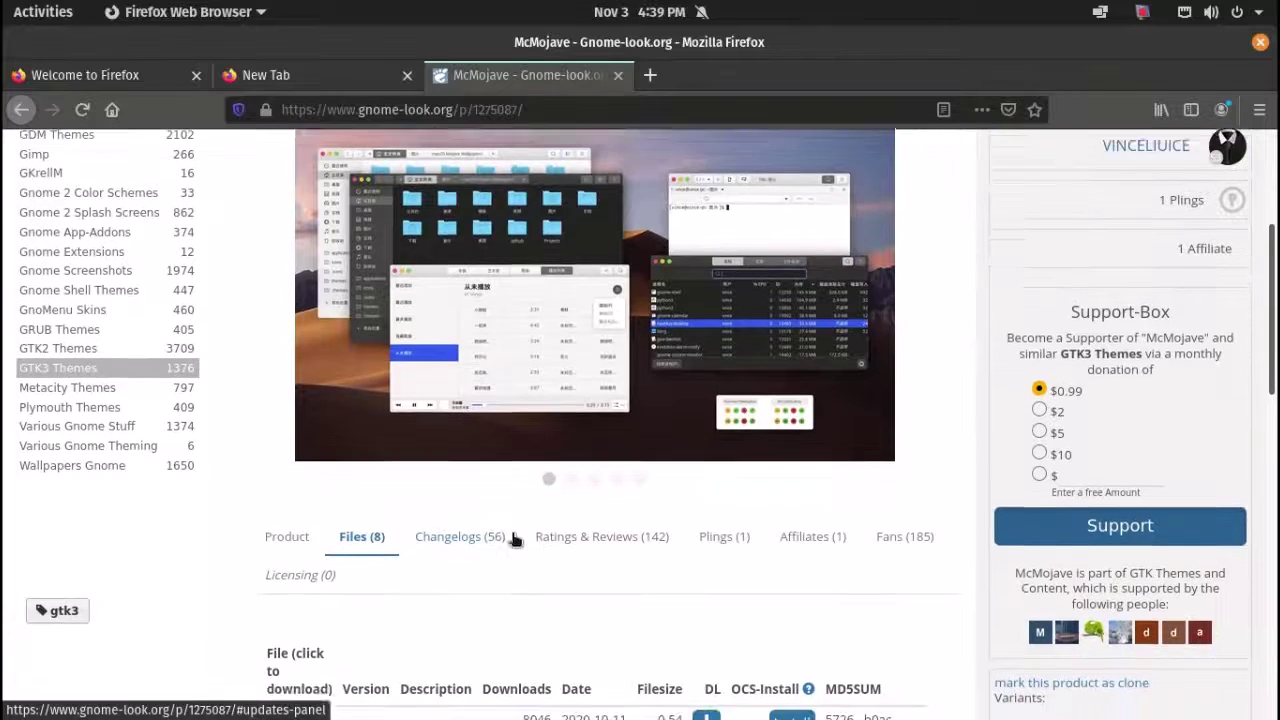
{"action": "scroll", "coordinate": [513, 540], "scroll_direction": "down", "scroll_amount": 2}
{"action": "left_click", "coordinate": [702, 634]}
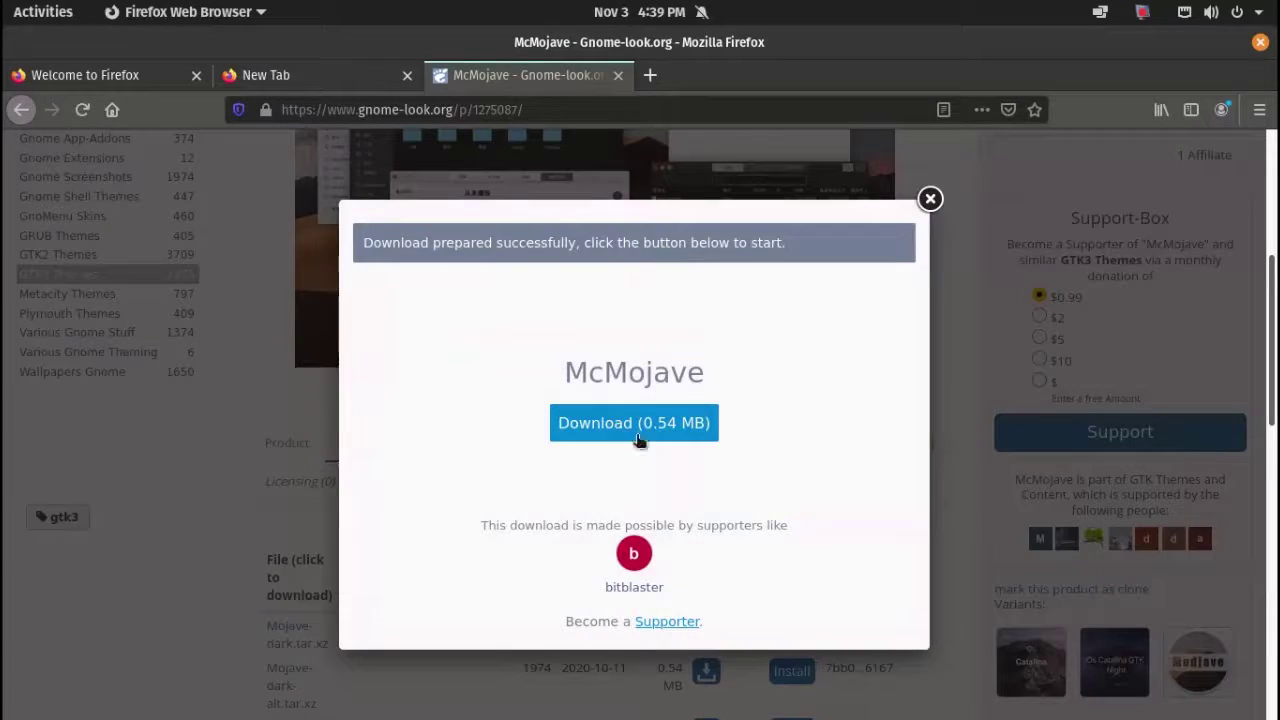
{"action": "left_click", "coordinate": [631, 426]}
{"action": "left_click", "coordinate": [960, 200]}
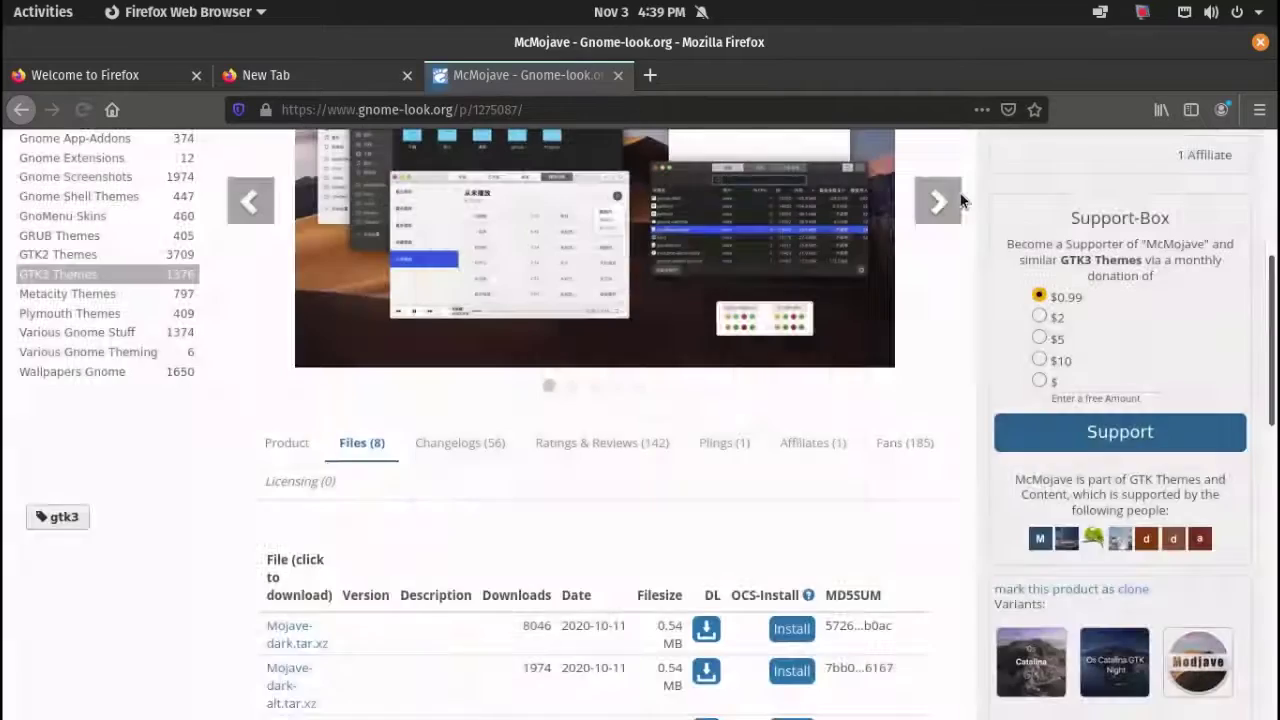
{"action": "left_click", "coordinate": [592, 428]}
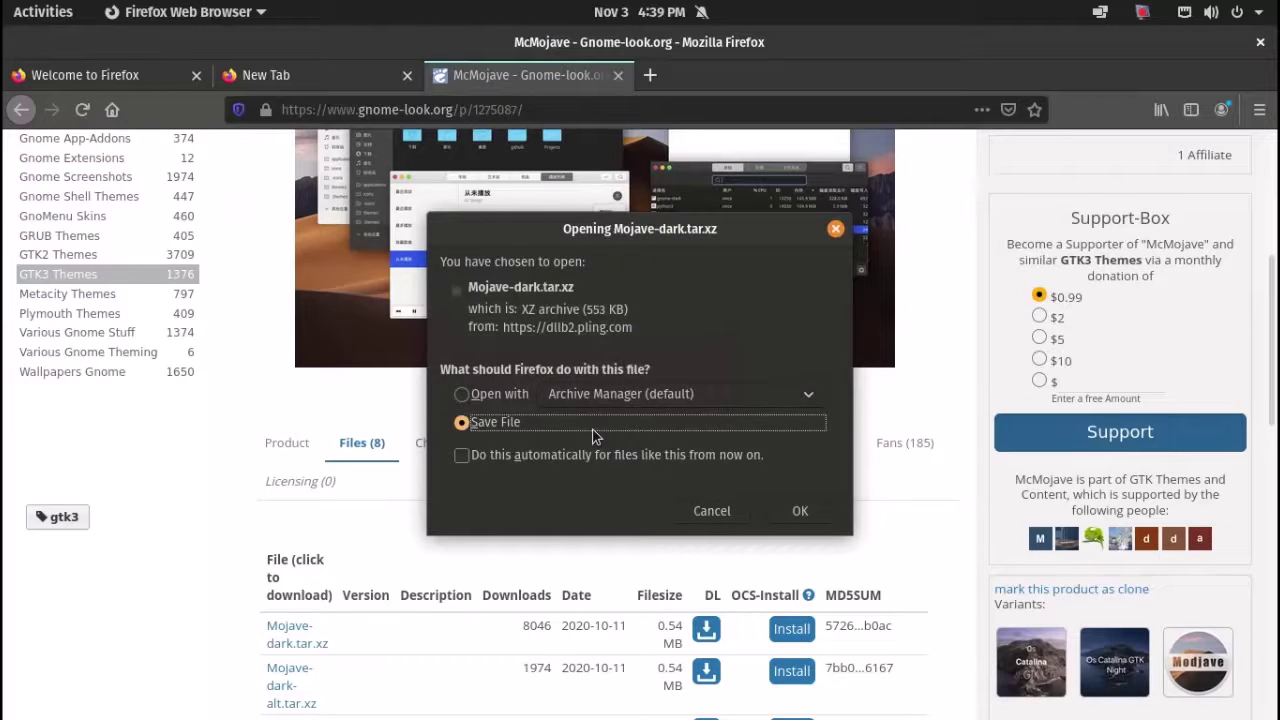
{"action": "left_click", "coordinate": [819, 502]}
- Quit Firefox and close all its open tabs
{"action": "left_click", "coordinate": [1257, 45]}
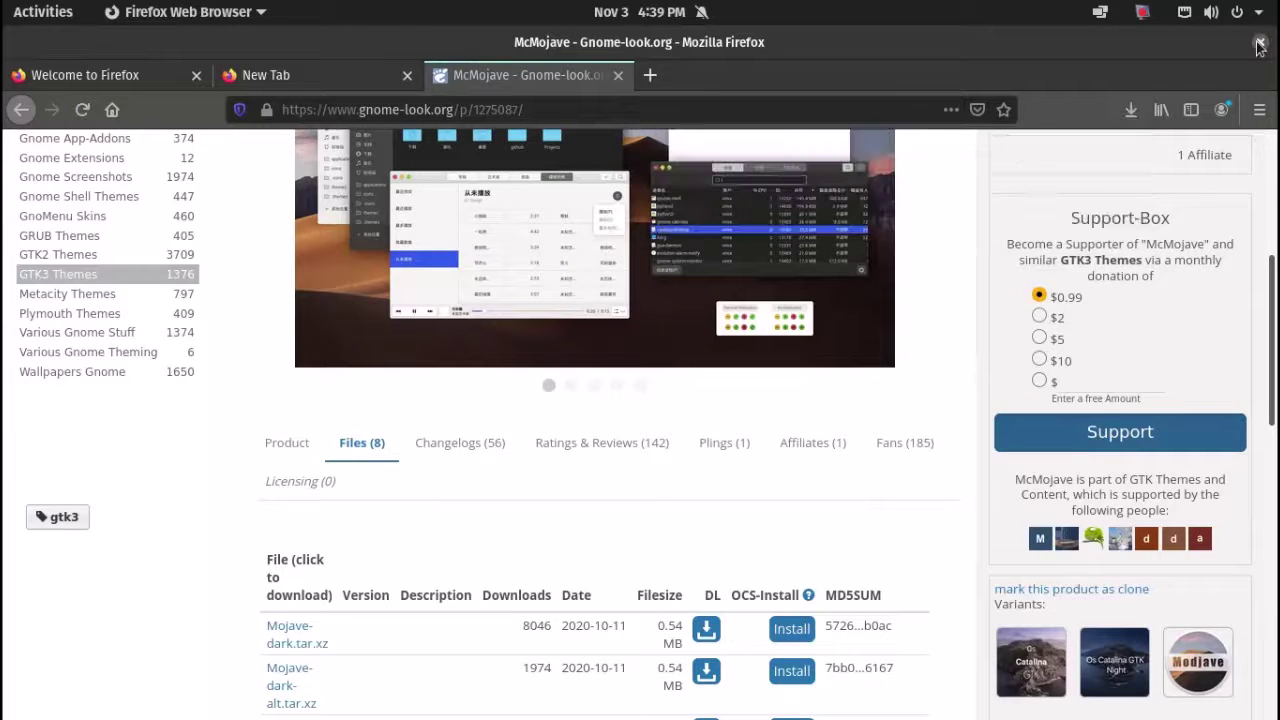
{"action": "left_click", "coordinate": [1260, 43]}
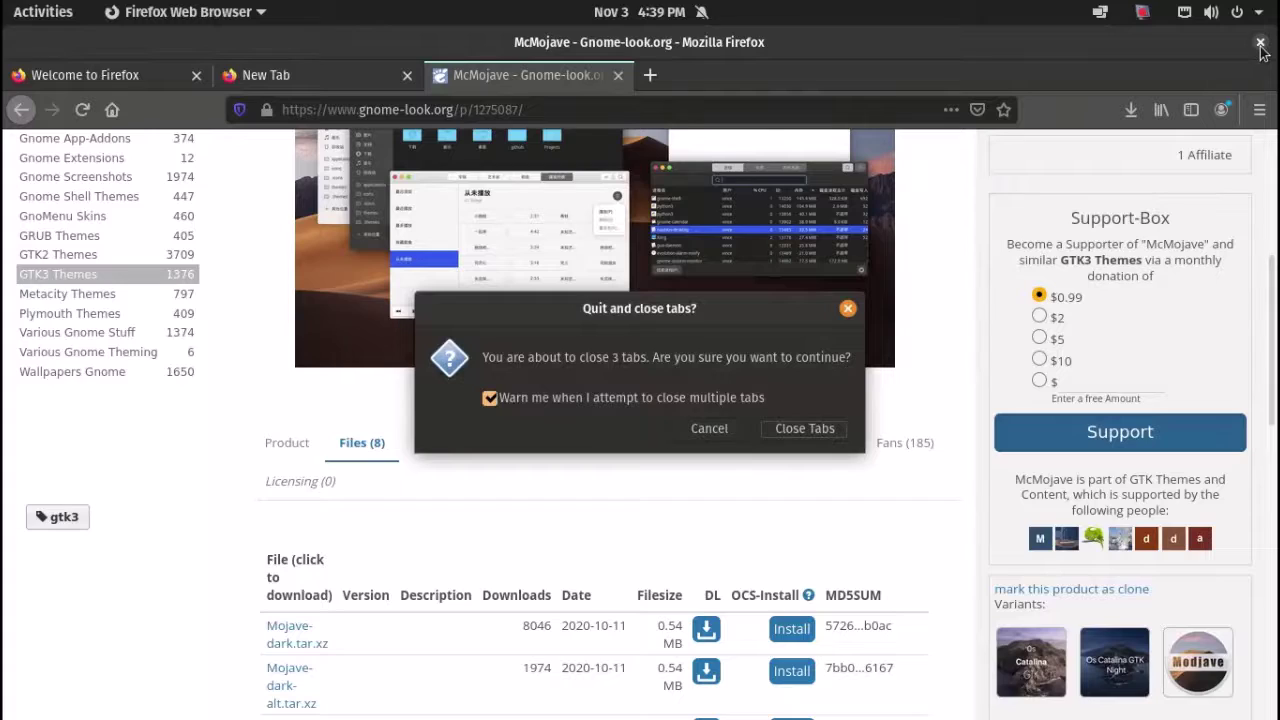
{"action": "left_click", "coordinate": [794, 430]}
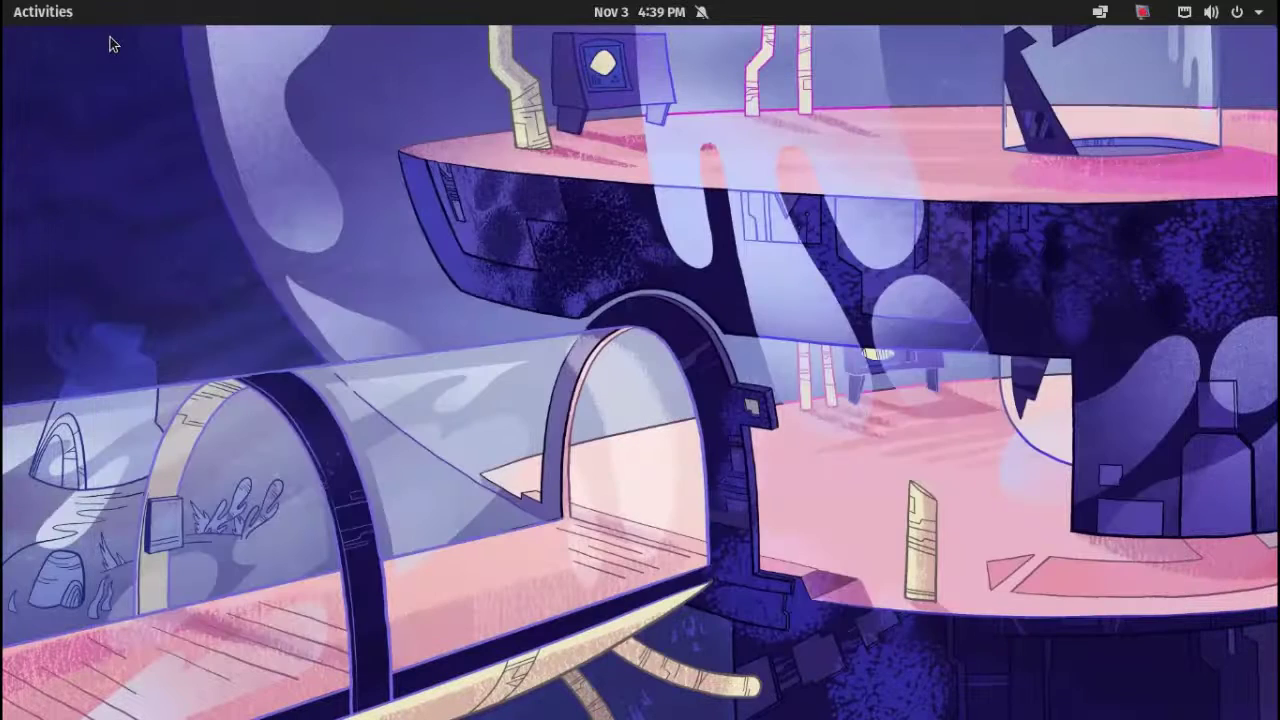
- Open the Downloads folder in the Files application
{"action": "left_click", "coordinate": [47, 5]}
{"action": "left_click", "coordinate": [43, 254]}
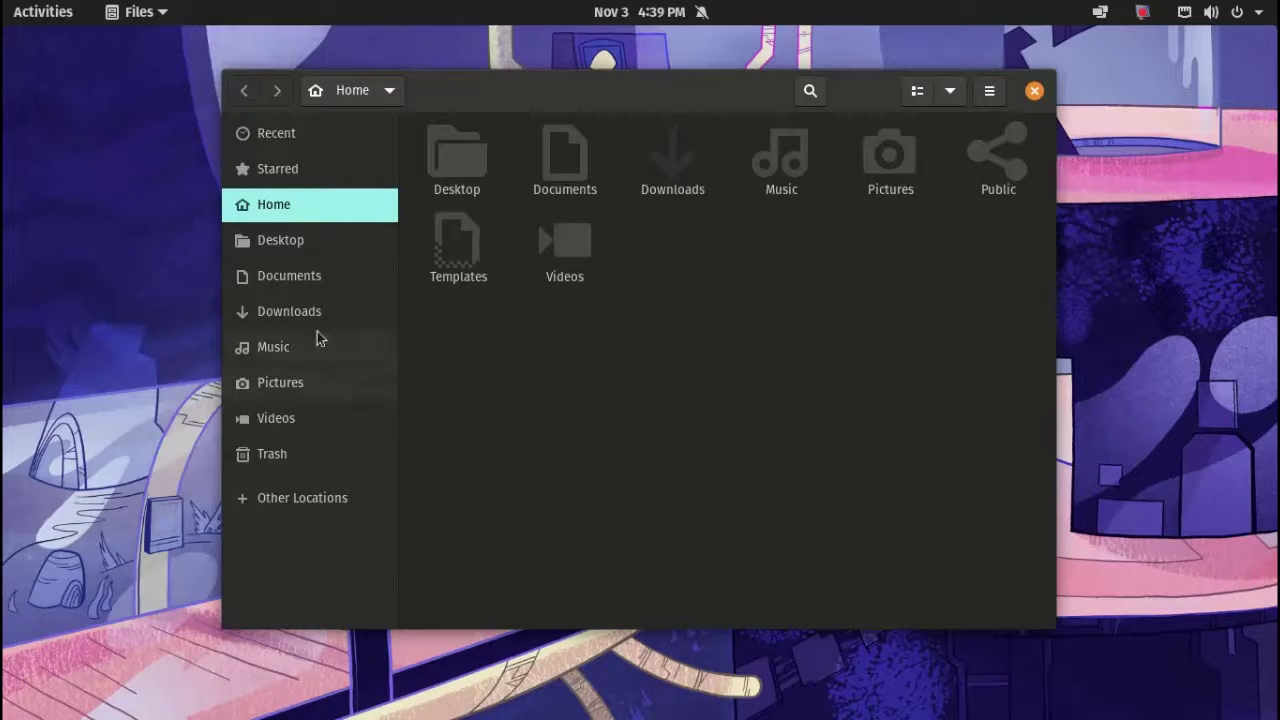
{"action": "left_click", "coordinate": [290, 314]}
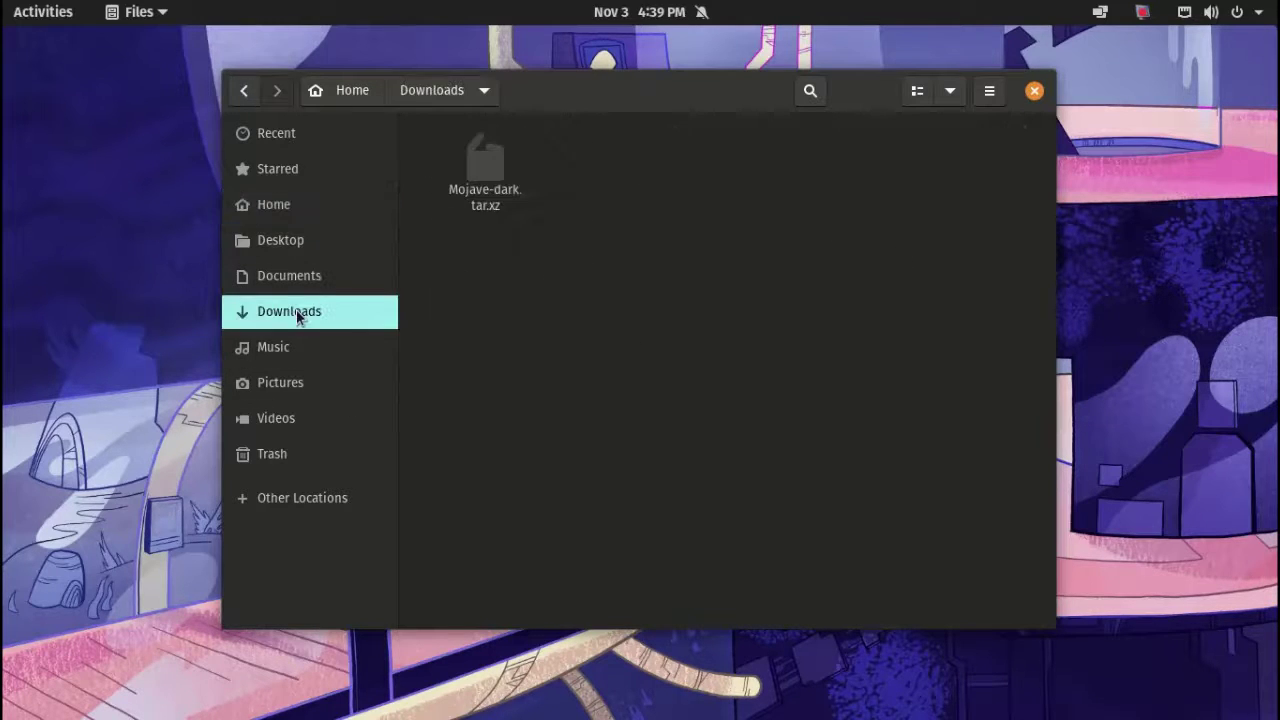
- Extract Mojave-dark.tar.xz in the Downloads folder and copy the extracted Mojave-dark folder
{"action": "right_click", "coordinate": [490, 180]}
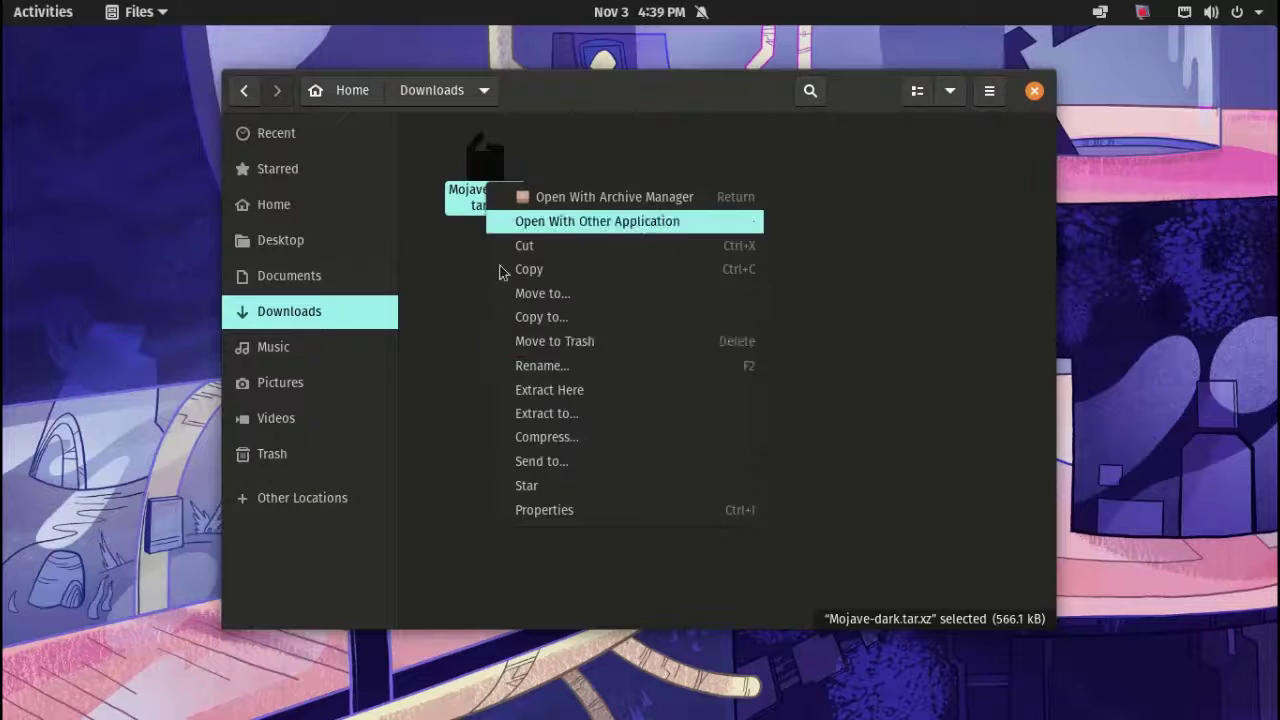
{"action": "left_click", "coordinate": [500, 390]}
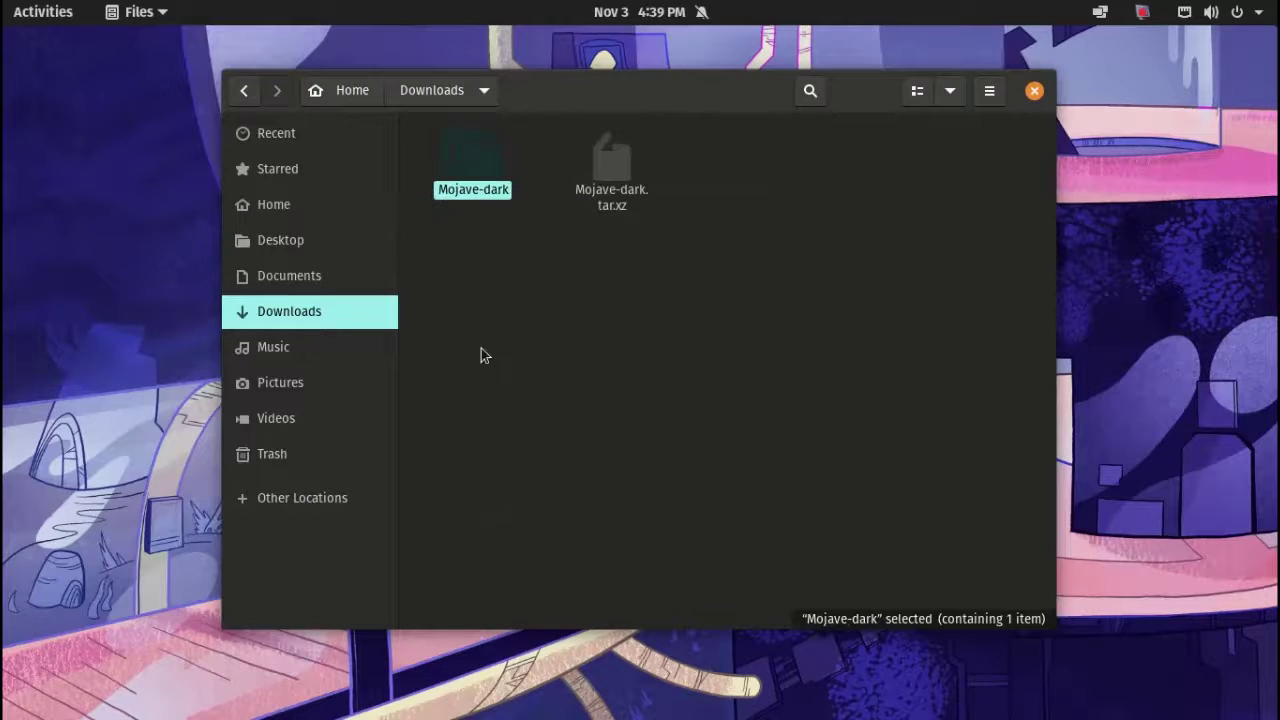
{"action": "left_click", "coordinate": [483, 260]}
{"action": "right_click", "coordinate": [493, 170]}
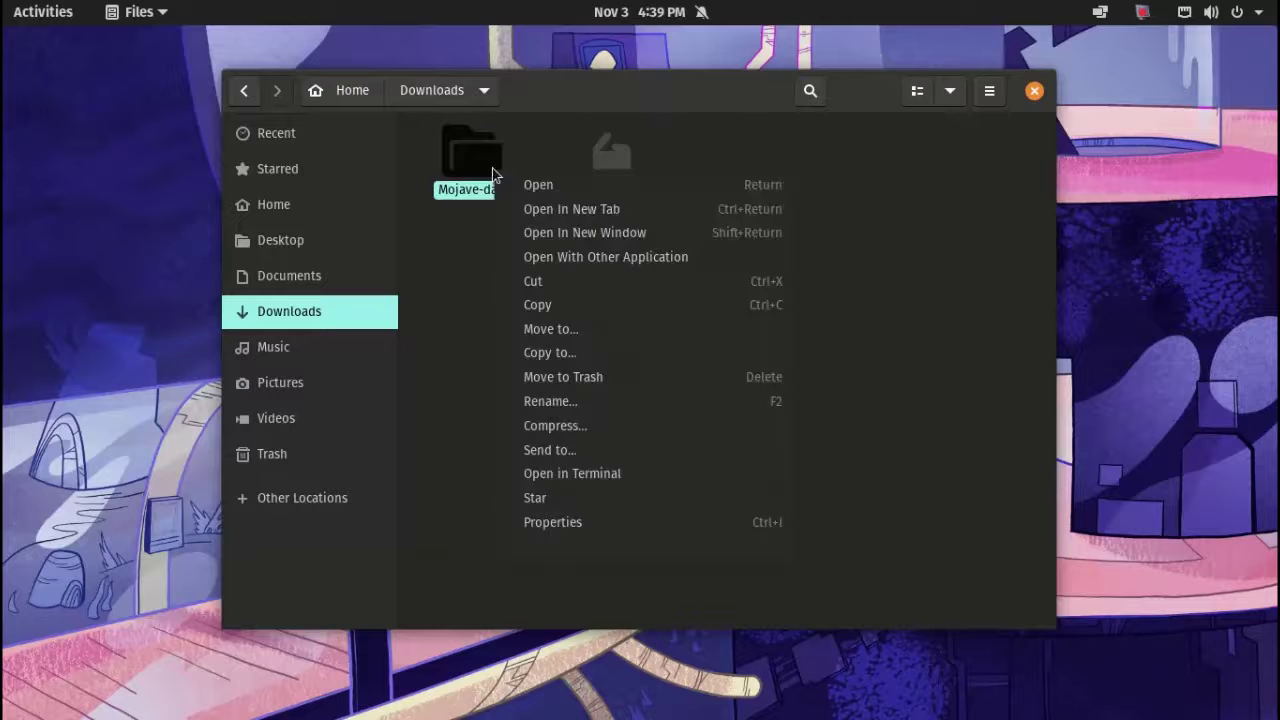
{"action": "left_click", "coordinate": [528, 312]}
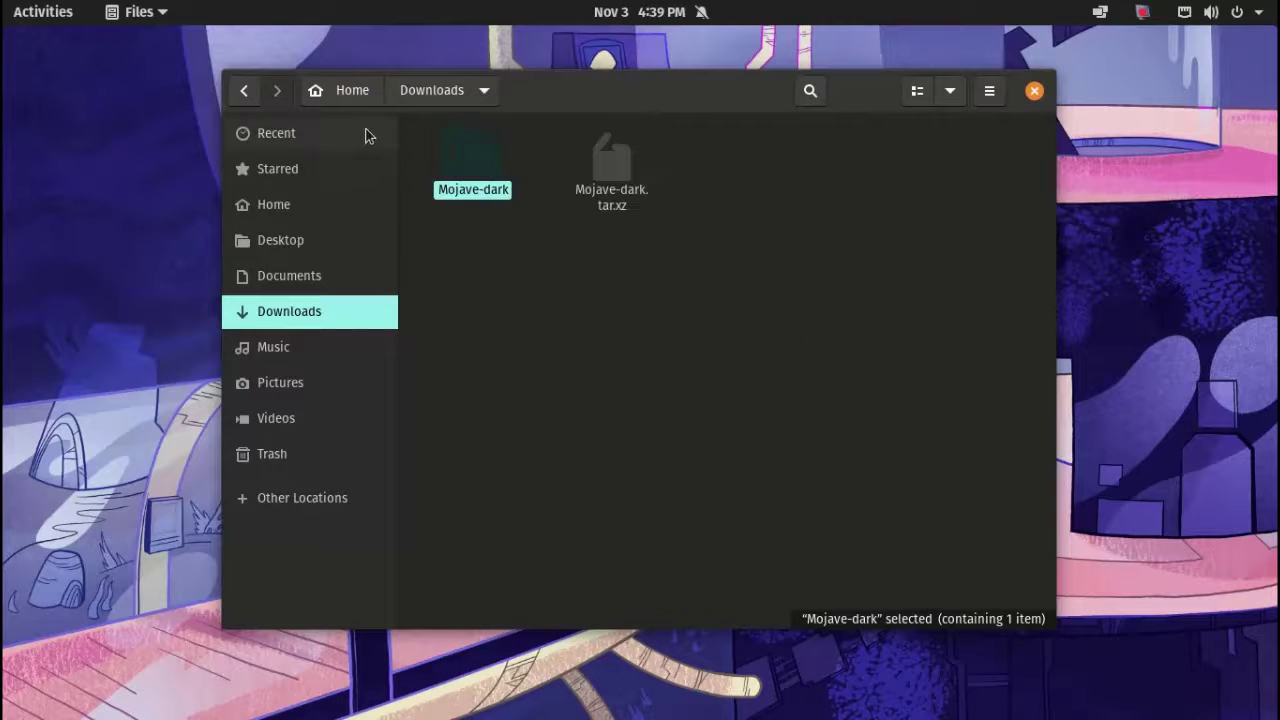
- Go up to the Home folder and show its hidden files
{"action": "key", "text": "alt+Up"}
{"action": "right_click", "coordinate": [909, 297]}
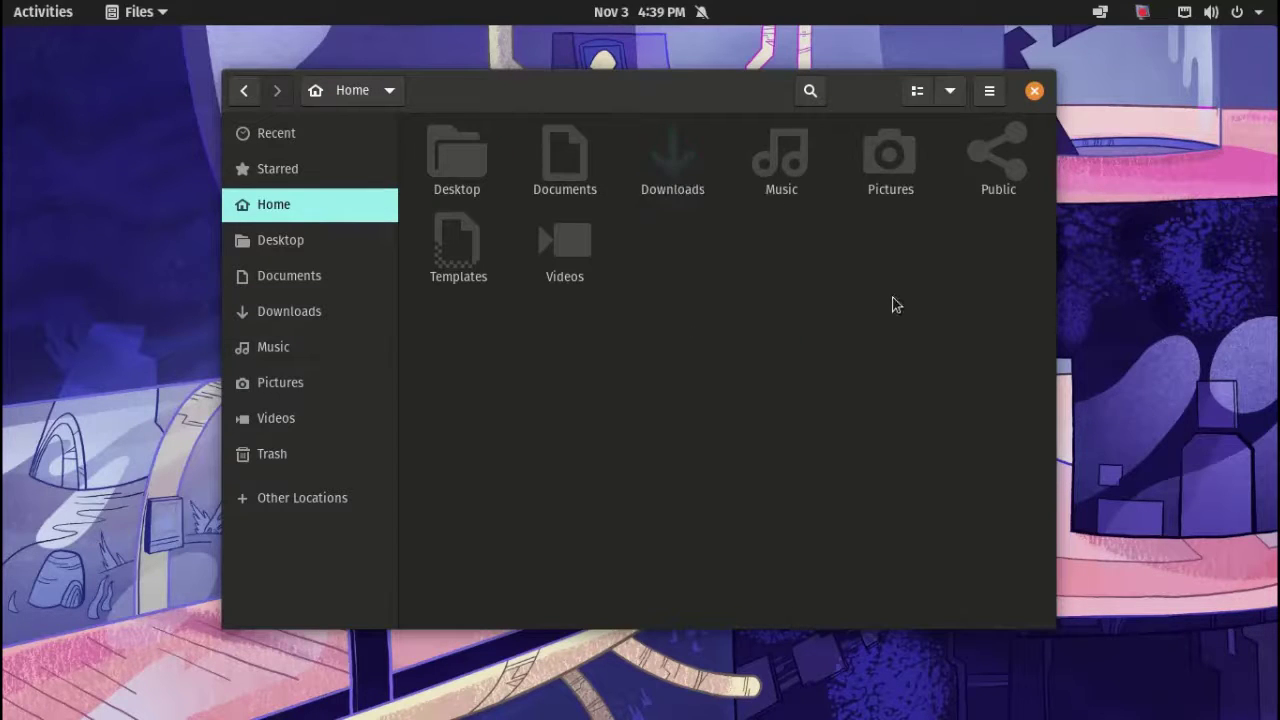
{"action": "left_click", "coordinate": [903, 270]}
{"action": "left_click", "coordinate": [989, 91]}
{"action": "left_click", "coordinate": [1017, 289]}
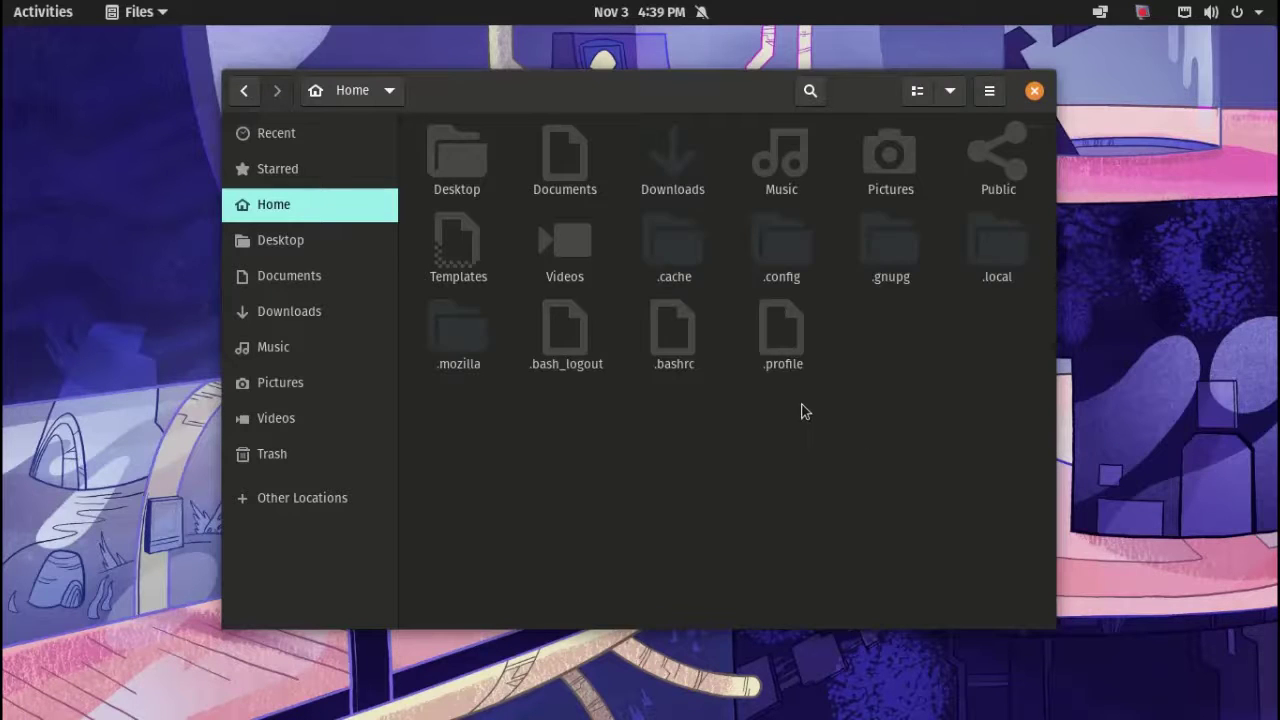
- Create a new folder named .themes in the Home folder
{"action": "right_click", "coordinate": [785, 412]}
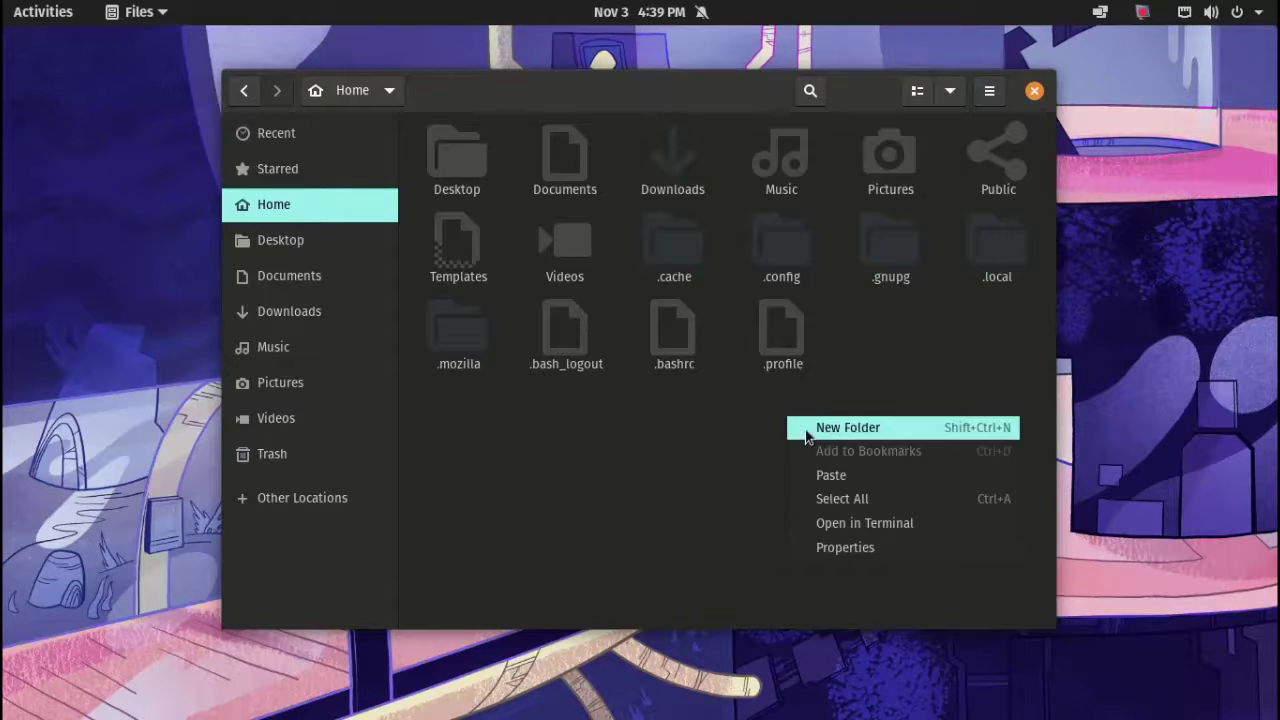
{"action": "left_click", "coordinate": [792, 424]}
{"action": "type", "text": ".themes"}
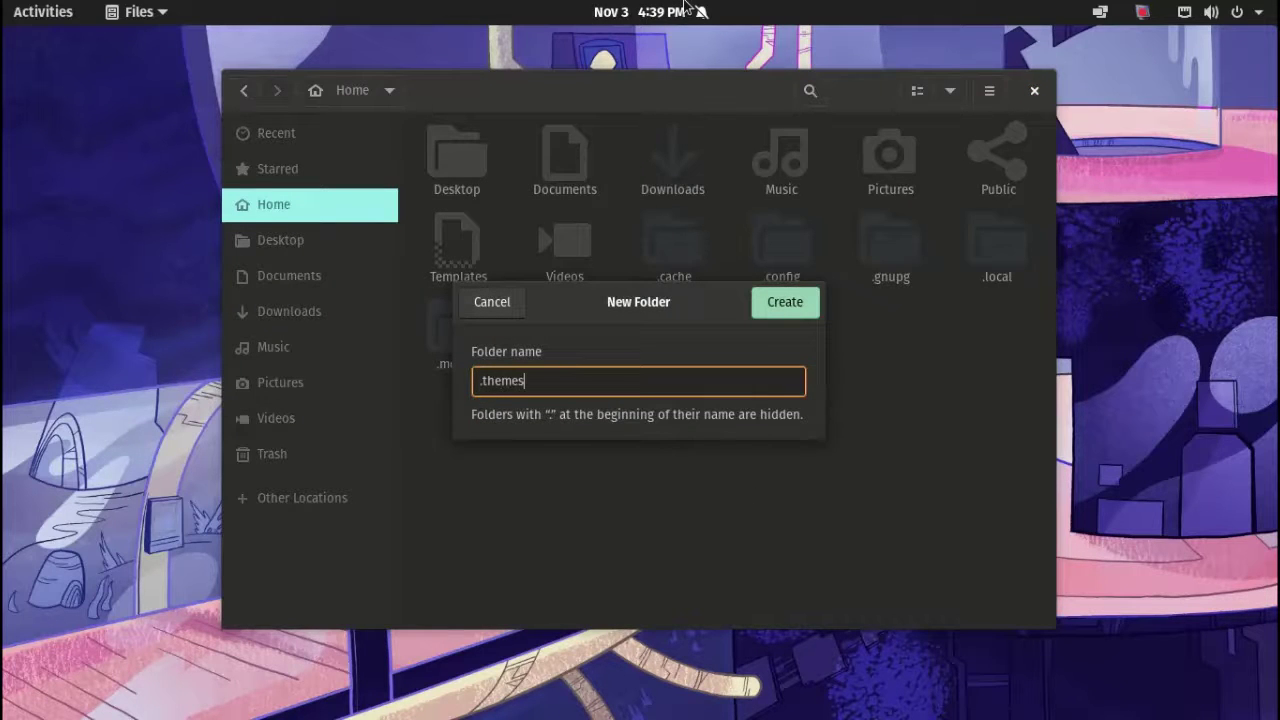
{"action": "key", "text": "Return"}
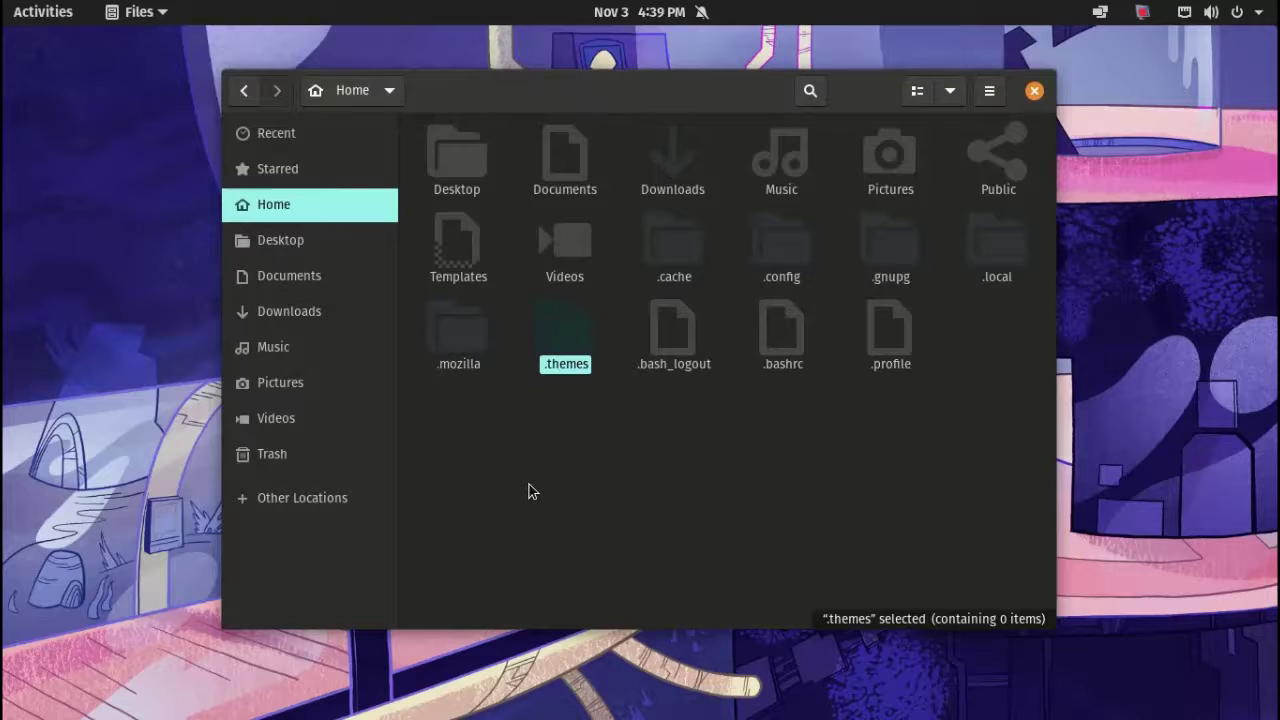
- Paste the Mojave-dark folder into the .themes folder and close the file manager
{"action": "double_click", "coordinate": [567, 350]}
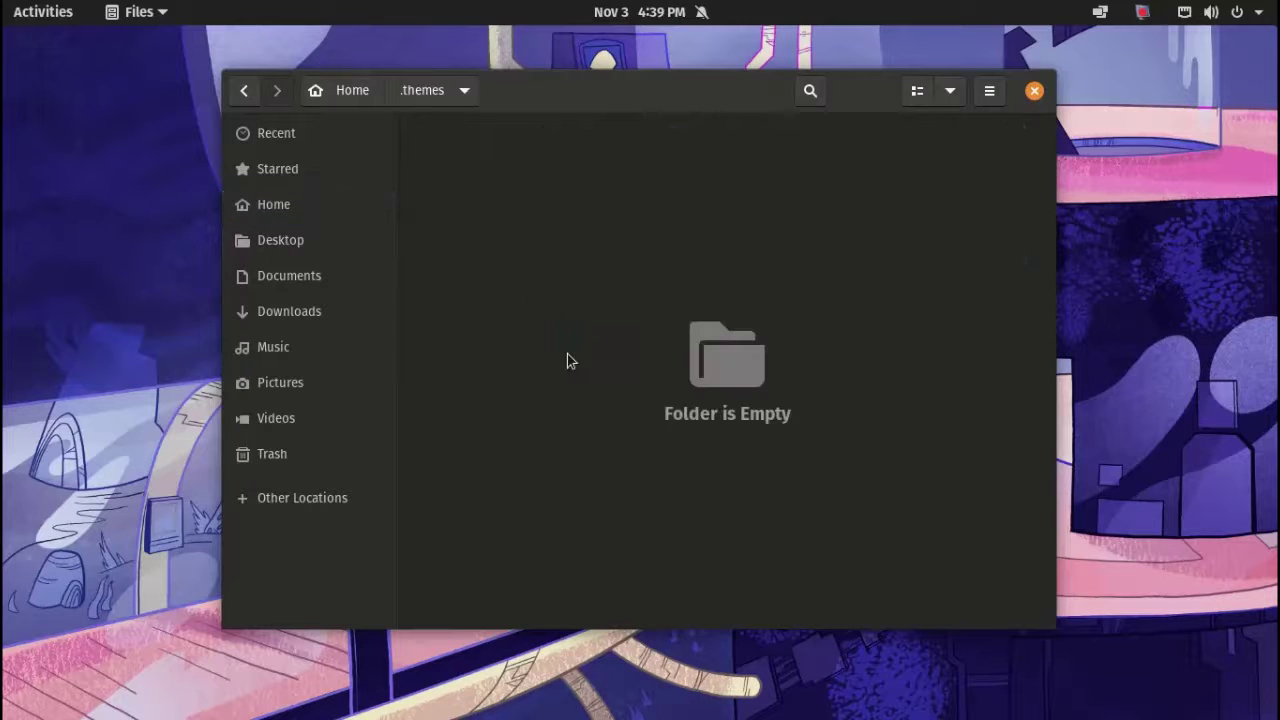
{"action": "right_click", "coordinate": [558, 243]}
{"action": "left_click", "coordinate": [566, 303]}
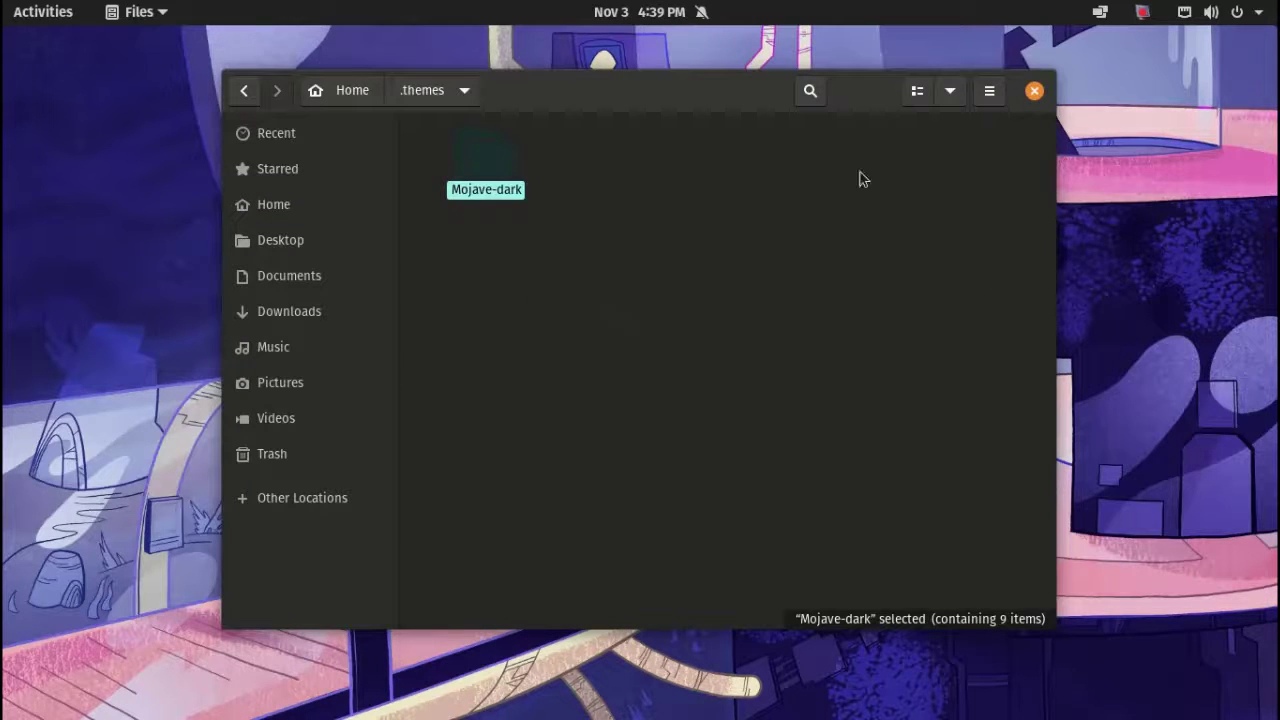
{"action": "left_click", "coordinate": [1034, 91]}
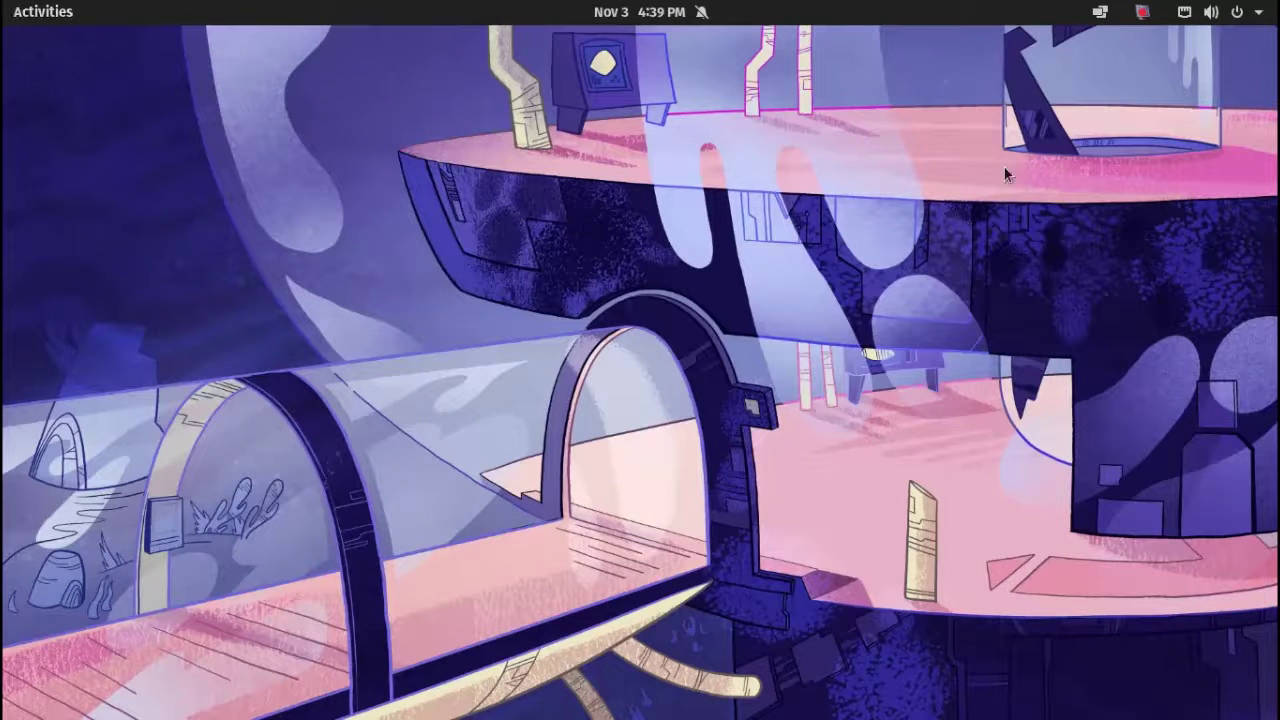
- Show the activities overview and switch to the empty second workspace
{"action": "left_click", "coordinate": [1142, 11]}
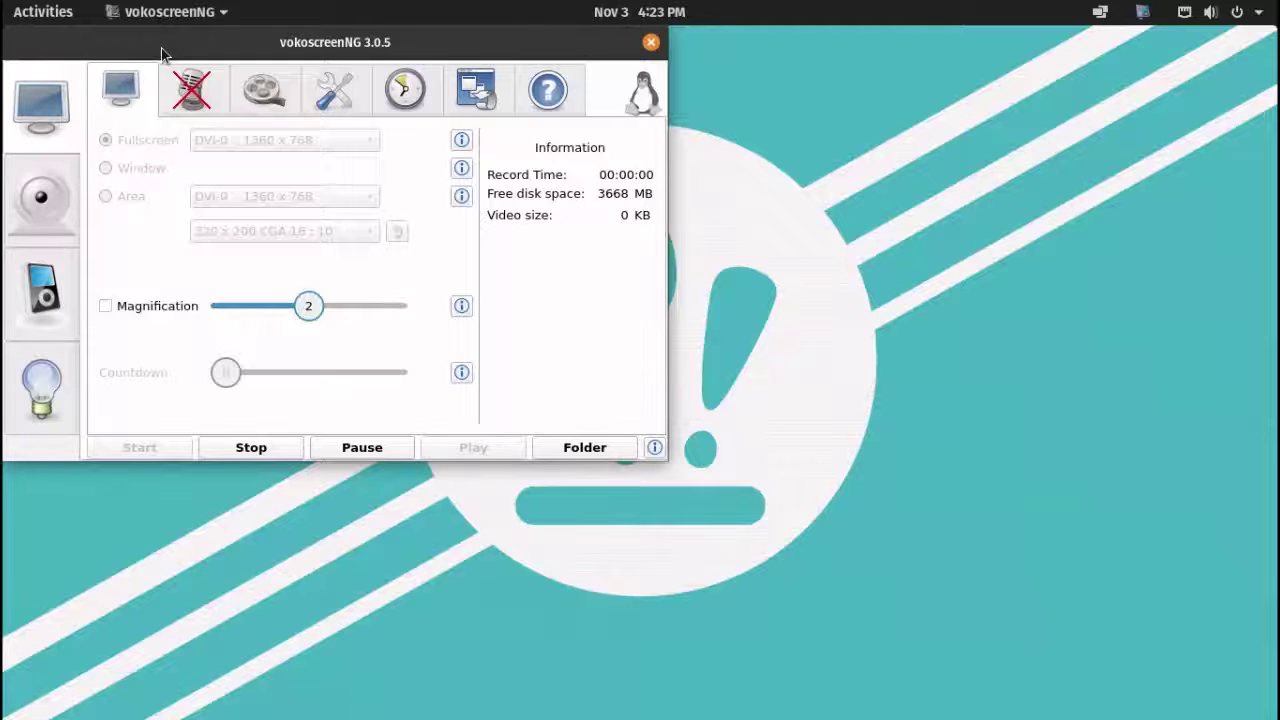
{"action": "right_click", "coordinate": [161, 48]}
{"action": "left_click", "coordinate": [172, 89]}
{"action": "left_click", "coordinate": [30, 11]}
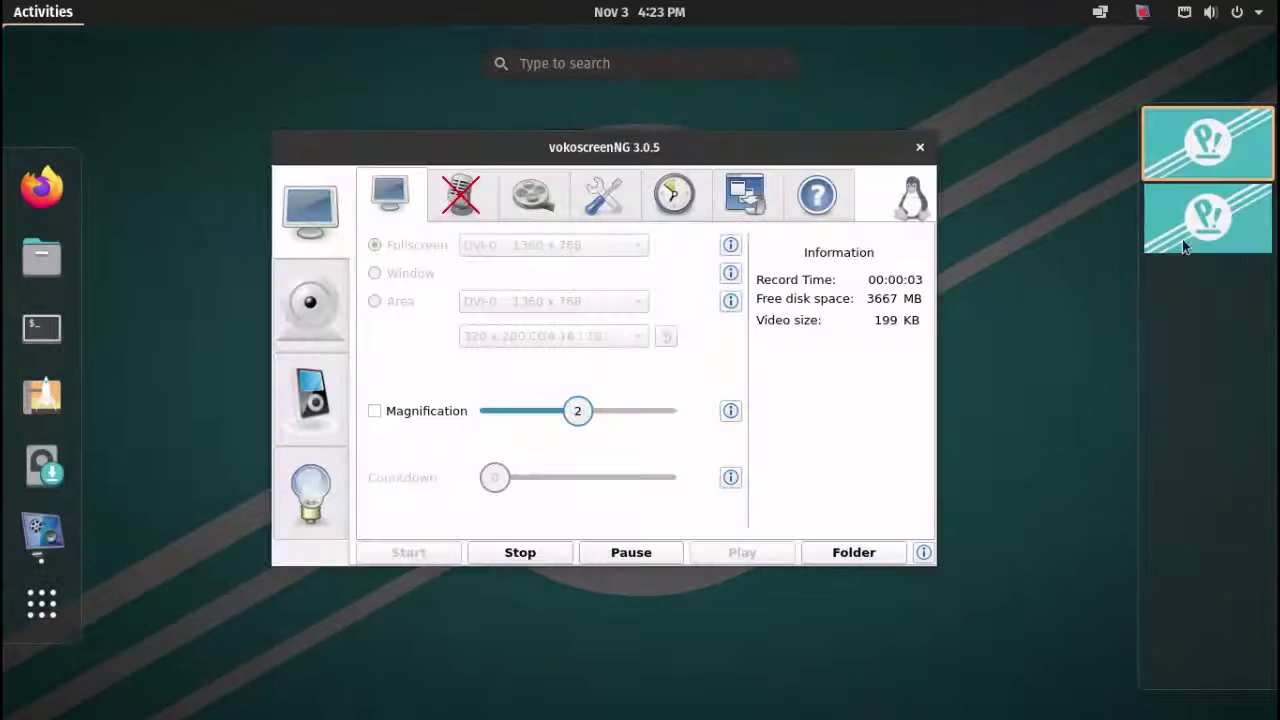
{"action": "left_click", "coordinate": [1182, 240]}
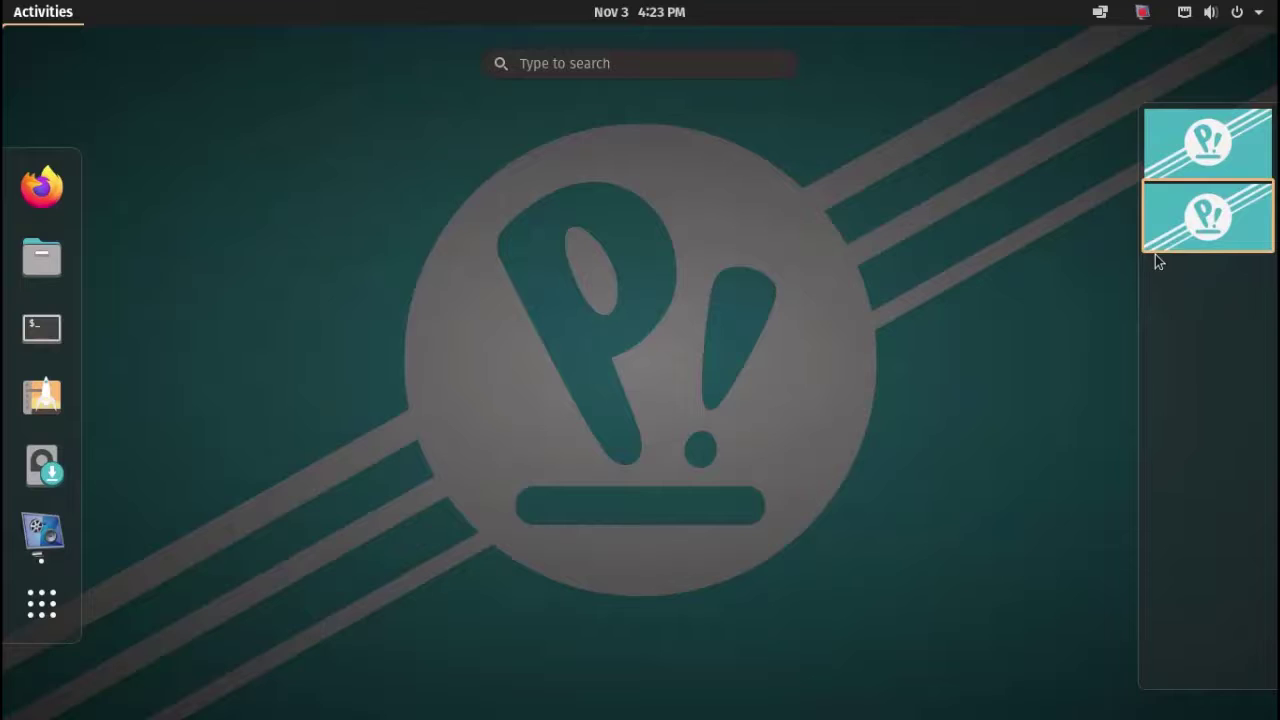
- Show all installed applications and launch Settings
{"action": "left_click", "coordinate": [23, 628]}
{"action": "left_click", "coordinate": [24, 625]}
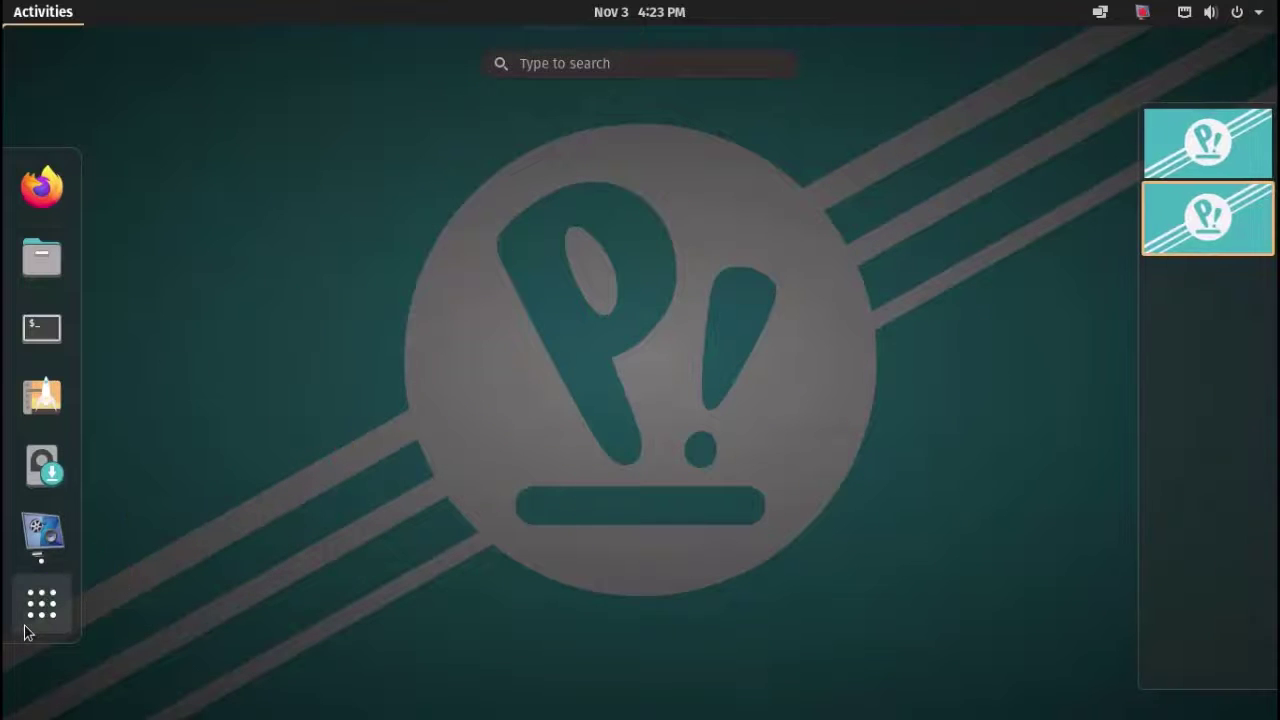
{"action": "left_click", "coordinate": [25, 627]}
{"action": "left_click", "coordinate": [27, 630]}
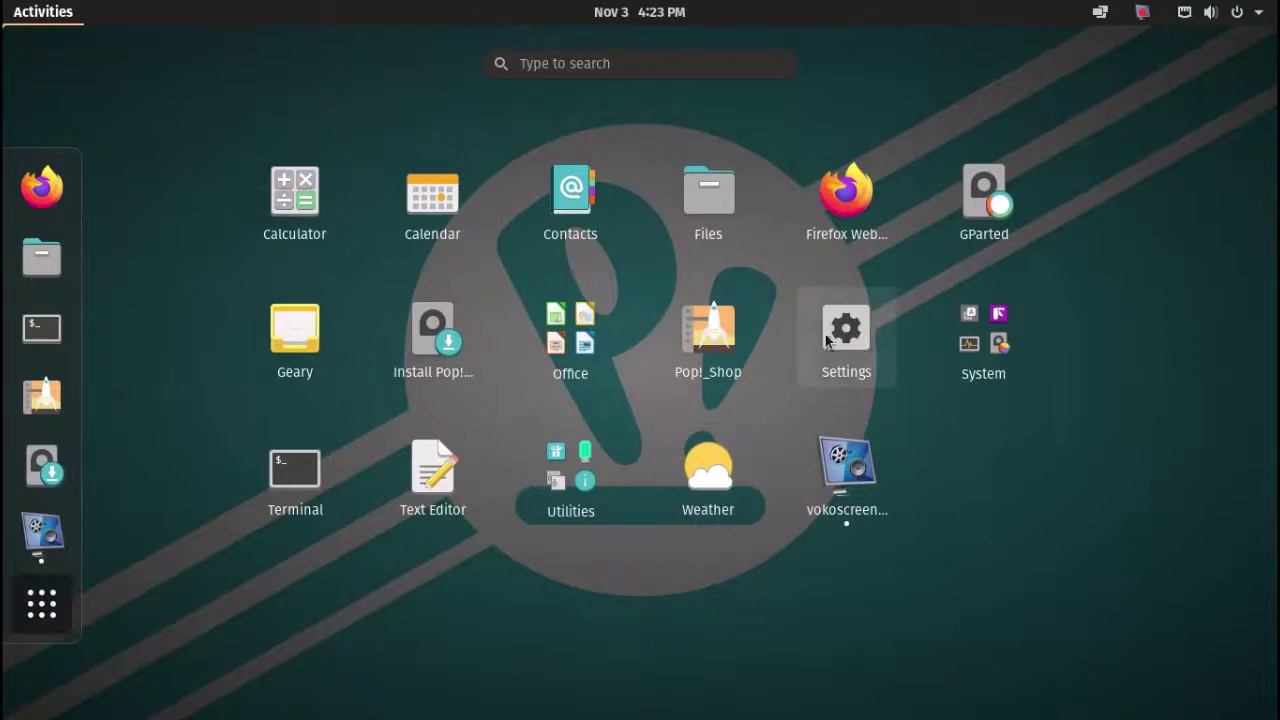
{"action": "key", "text": "Escape"}
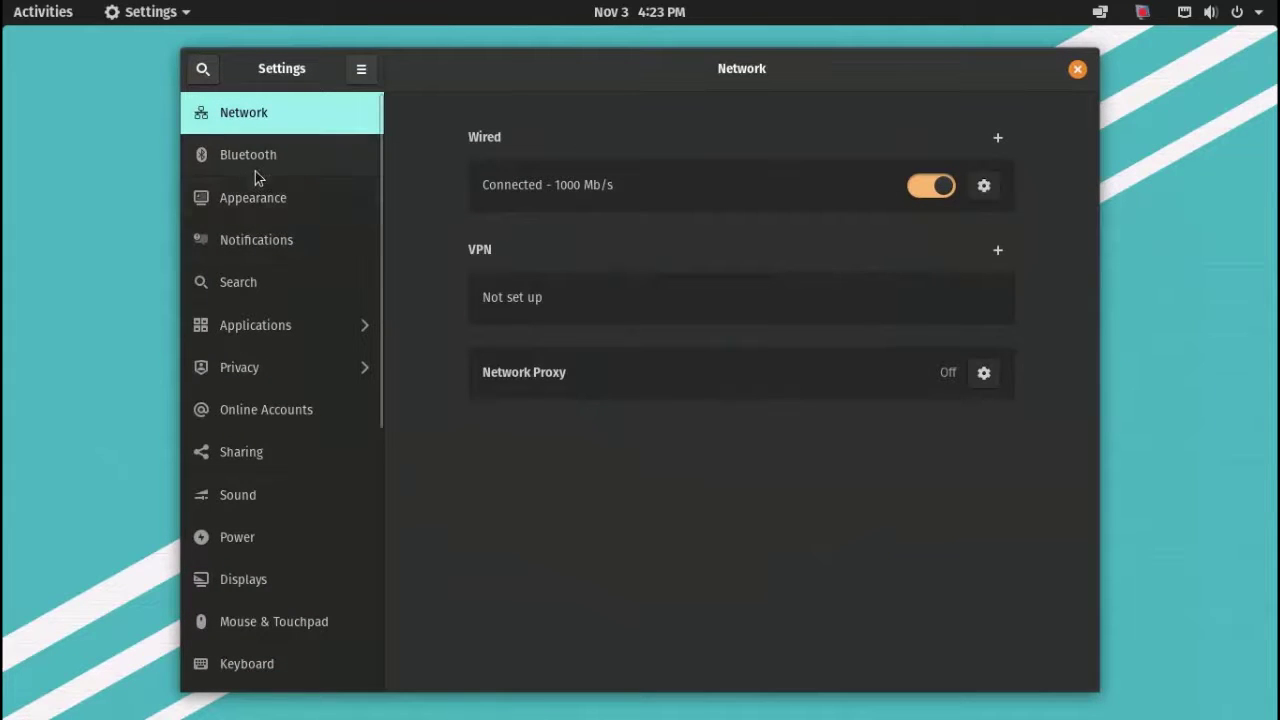
- Try several wallpapers in the Appearance settings and set the blue and pink futuristic illustration as the desktop background
{"action": "left_click", "coordinate": [300, 199]}
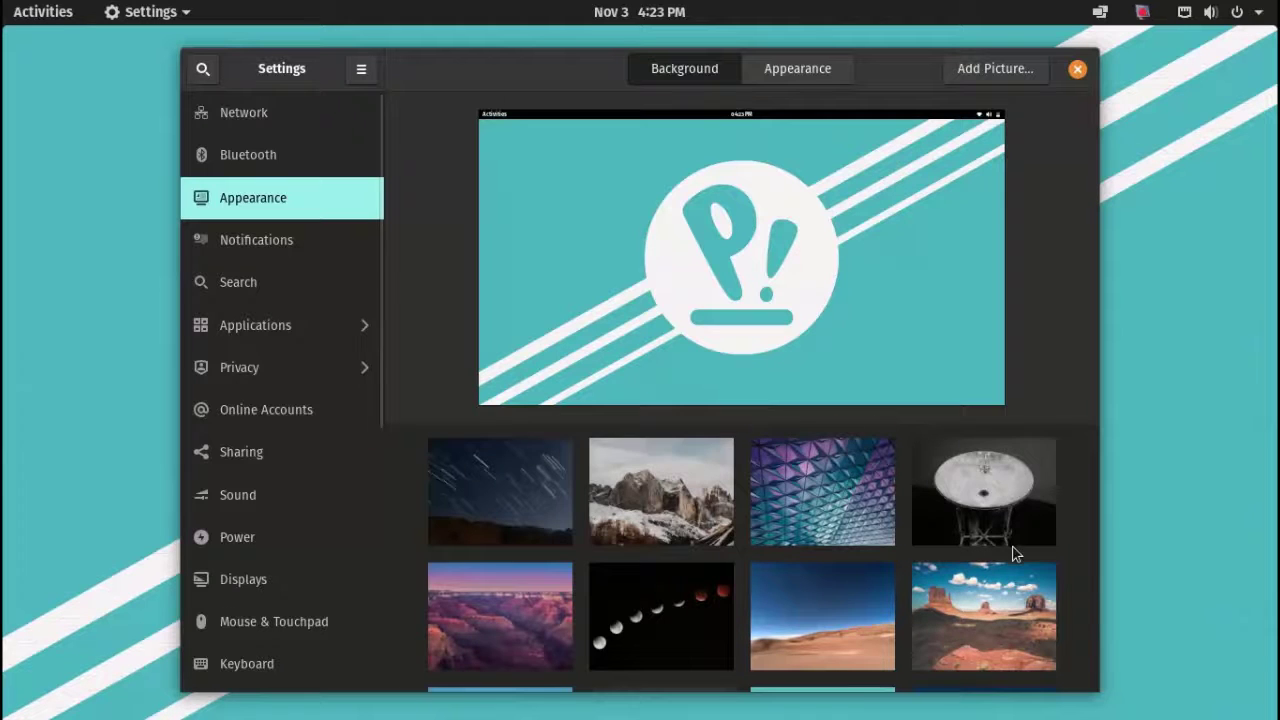
{"action": "scroll", "coordinate": [1010, 536], "scroll_direction": "down", "scroll_amount": 10}
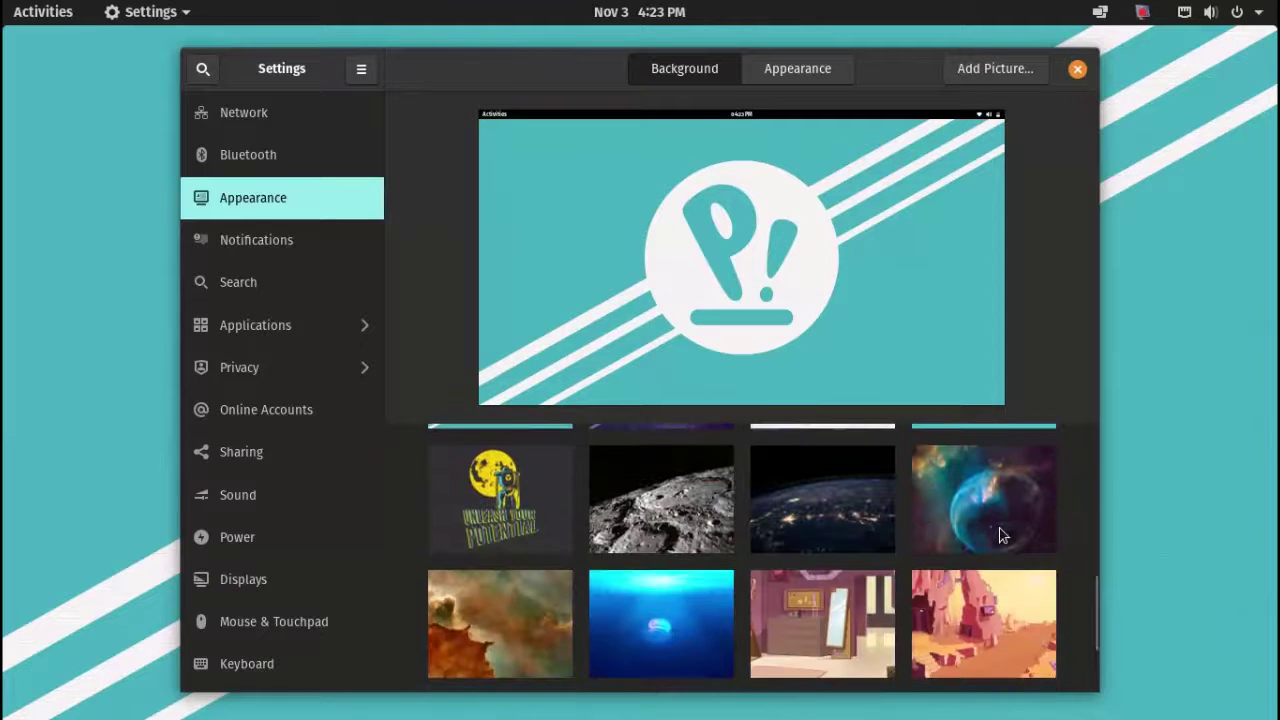
{"action": "left_click", "coordinate": [847, 552]}
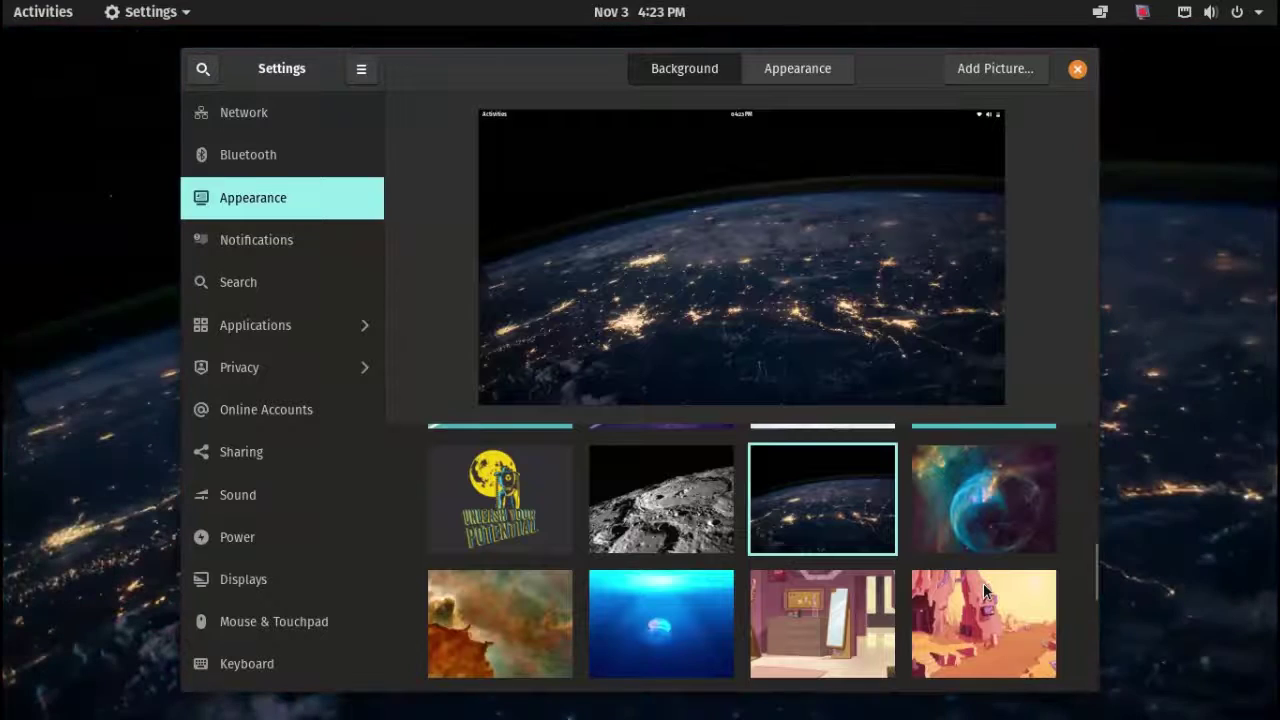
{"action": "left_click", "coordinate": [983, 588]}
{"action": "scroll", "coordinate": [983, 583], "scroll_direction": "down", "scroll_amount": 10}
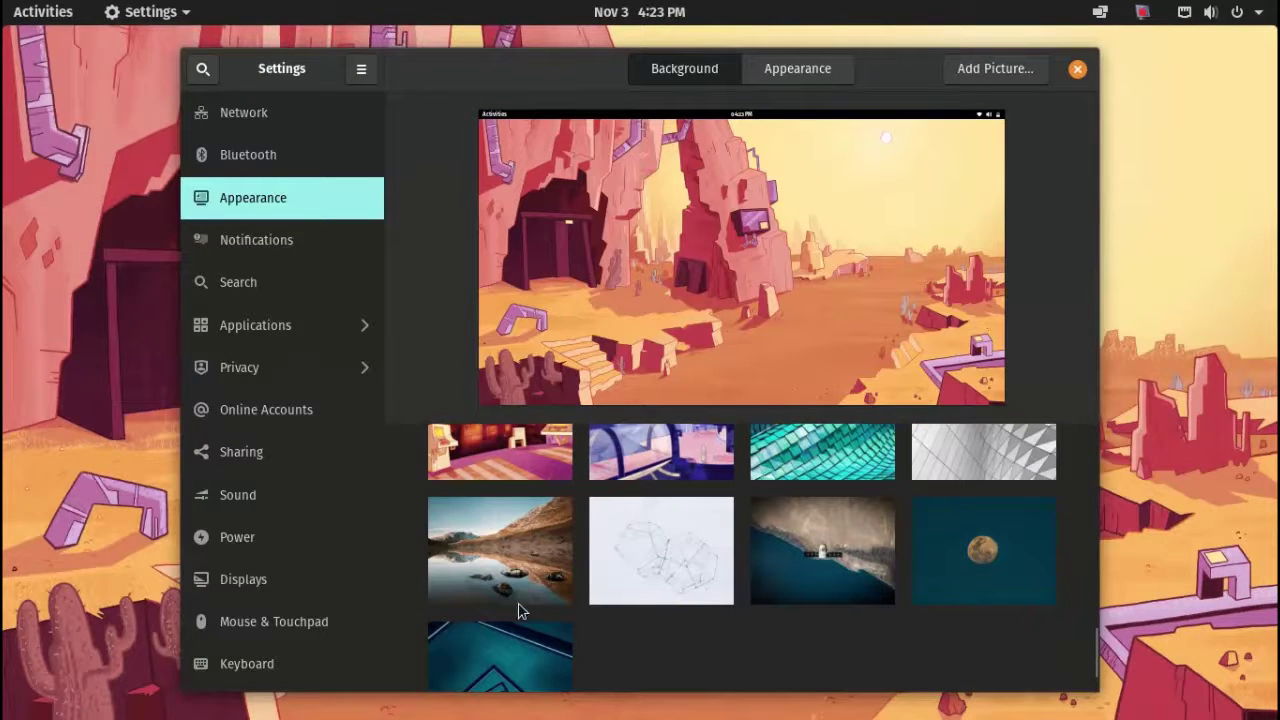
{"action": "left_click", "coordinate": [515, 626]}
{"action": "scroll", "coordinate": [571, 591], "scroll_direction": "up", "scroll_amount": 3}
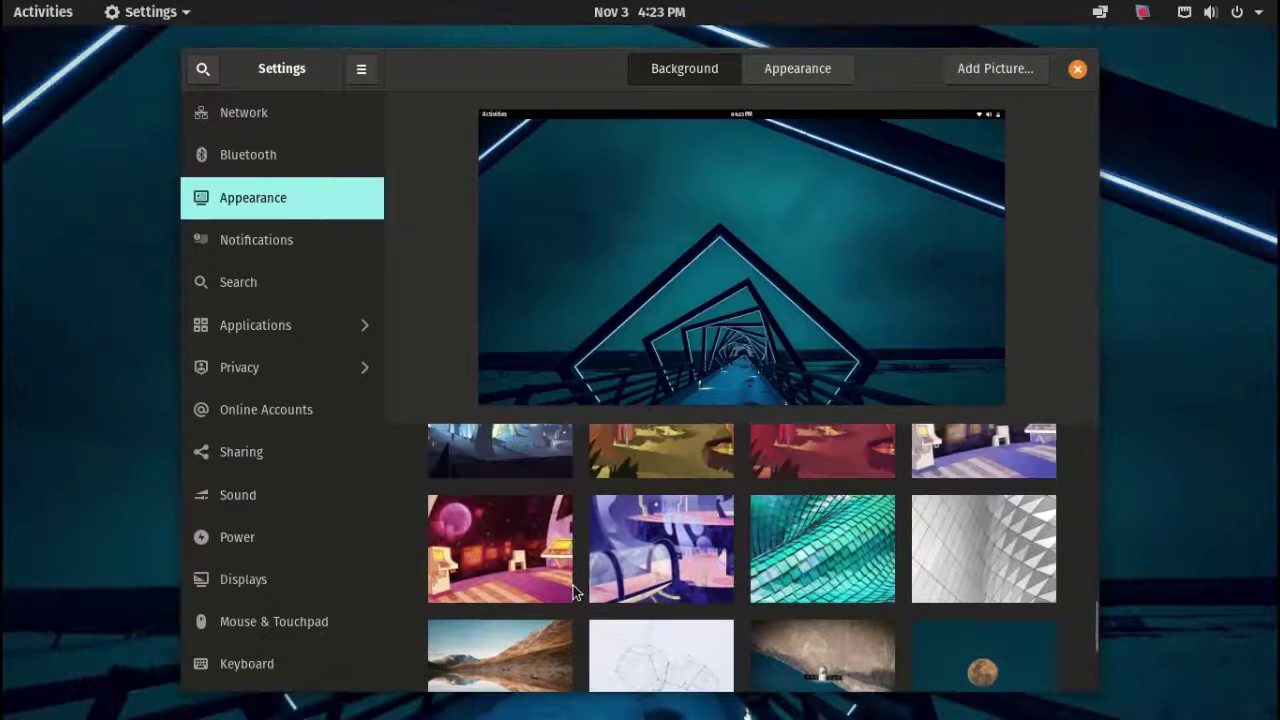
{"action": "left_click", "coordinate": [650, 544]}
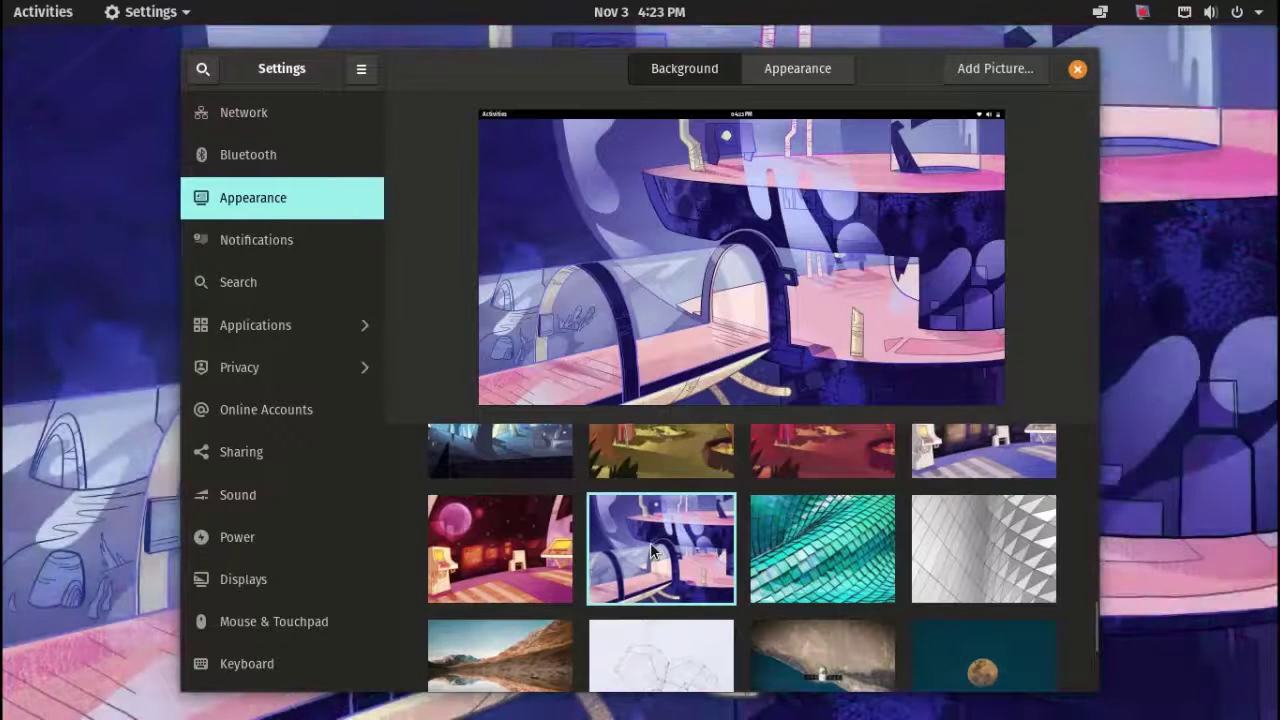
- Enable Do Not Disturb and Lock Screen Notifications in the Notifications settings
{"action": "left_click", "coordinate": [283, 252]}
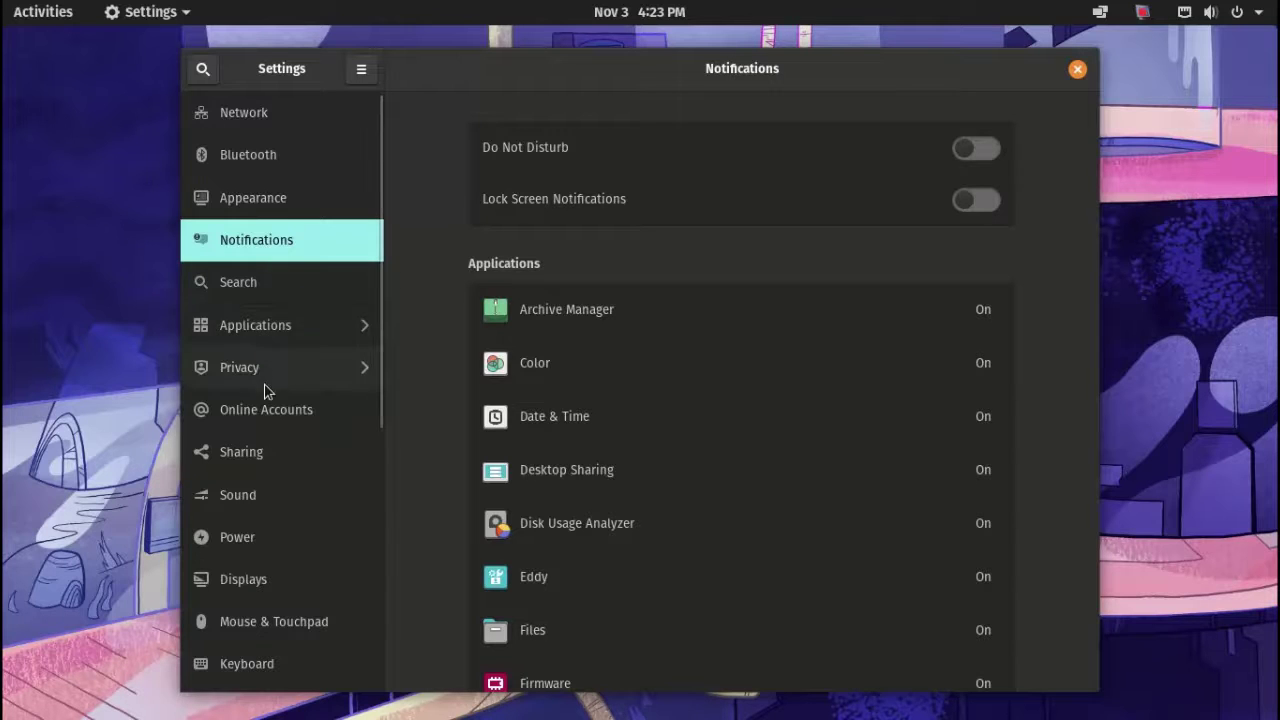
{"action": "left_click", "coordinate": [977, 149]}
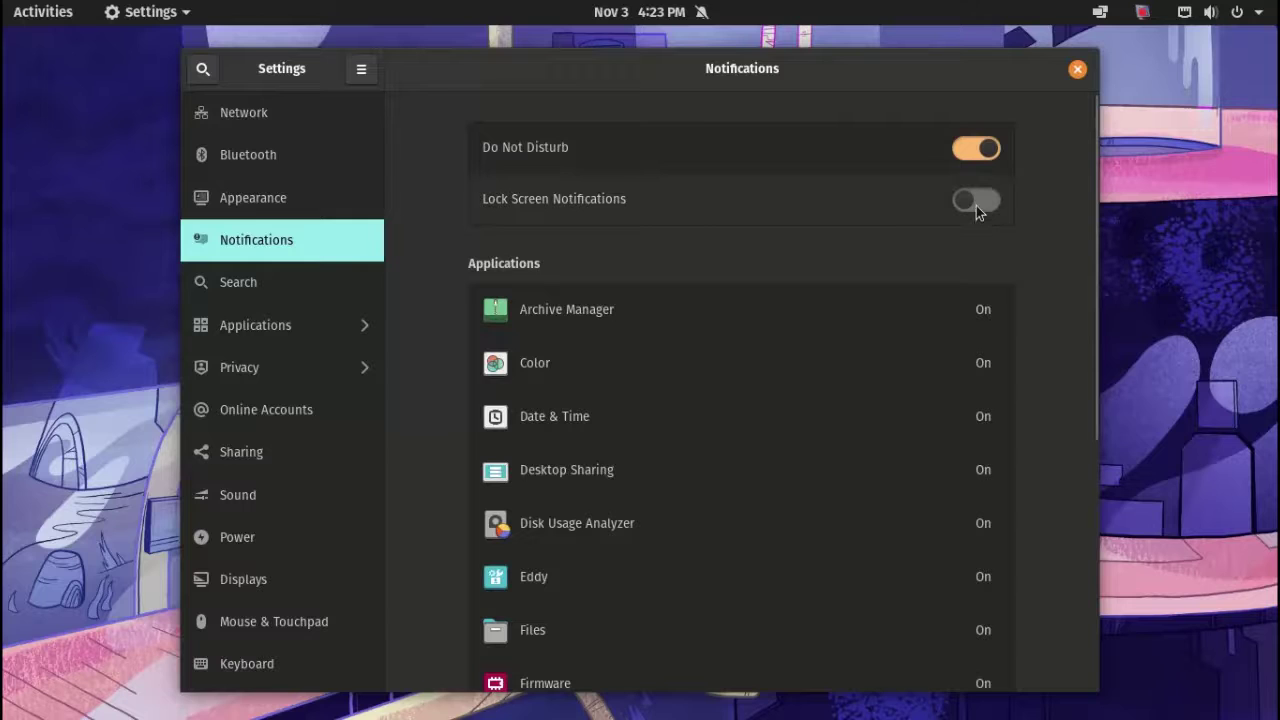
{"action": "left_click", "coordinate": [976, 202]}
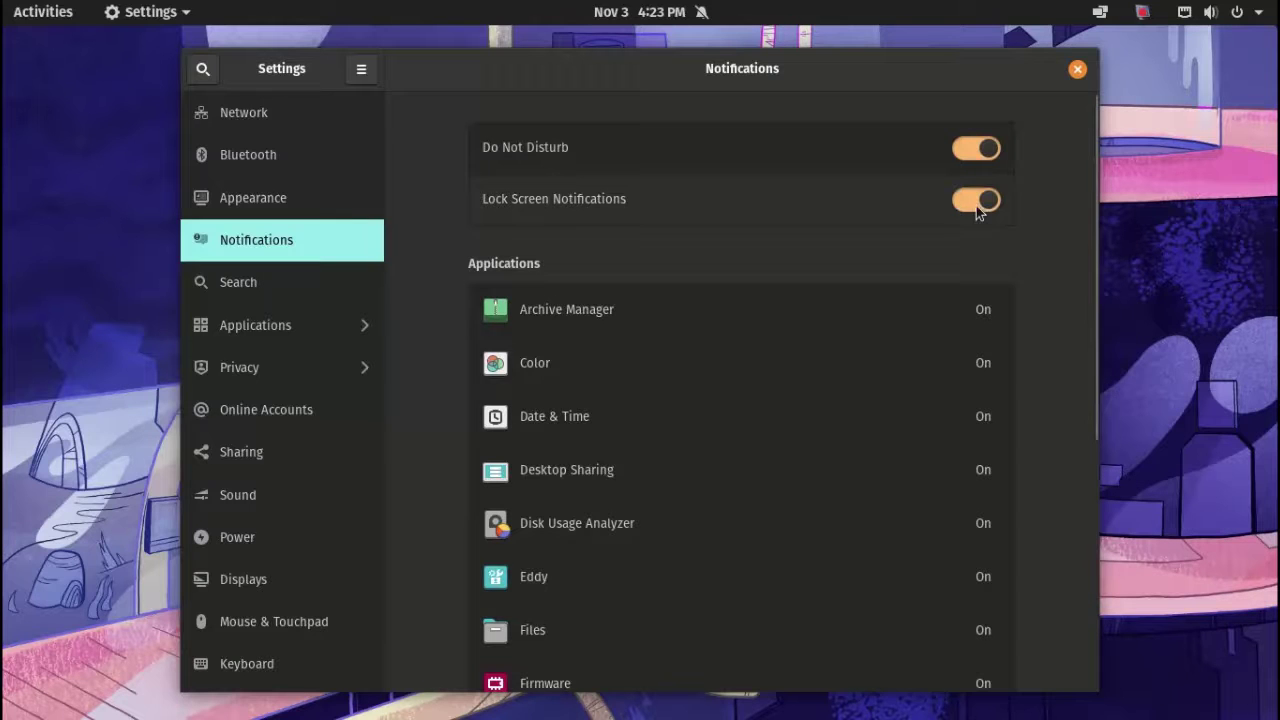
- Review the application settings of Disk Usage Analyzer, Disks and Document Viewer, and view the Sharing settings
{"action": "left_click", "coordinate": [330, 338]}
{"action": "left_click", "coordinate": [308, 390]}
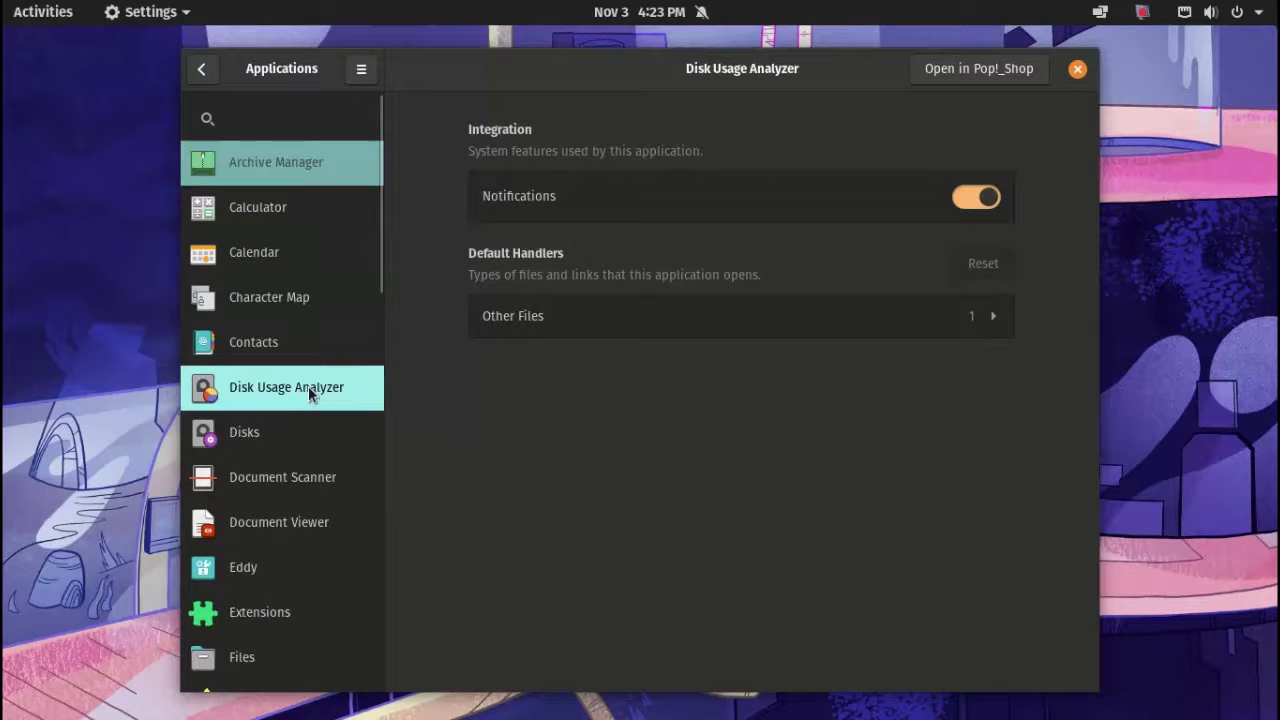
{"action": "left_click", "coordinate": [286, 449]}
{"action": "left_click", "coordinate": [287, 519]}
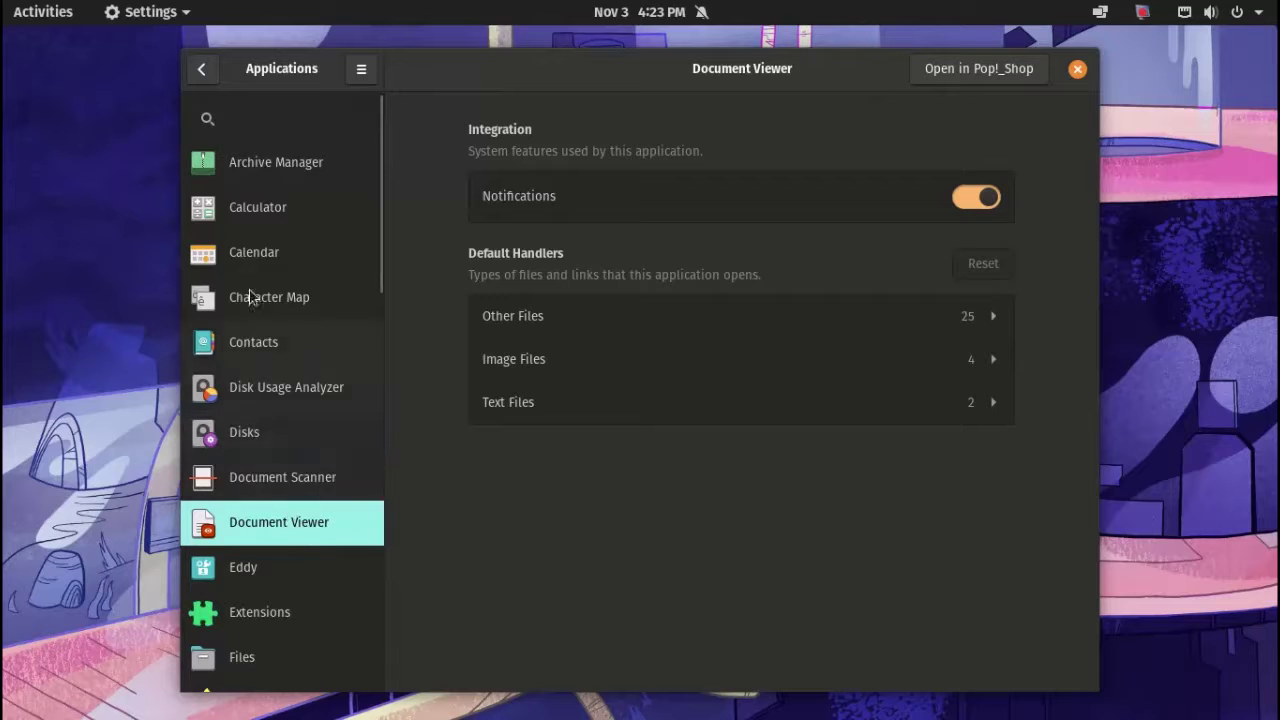
{"action": "left_click", "coordinate": [201, 68]}
{"action": "left_click", "coordinate": [244, 468]}
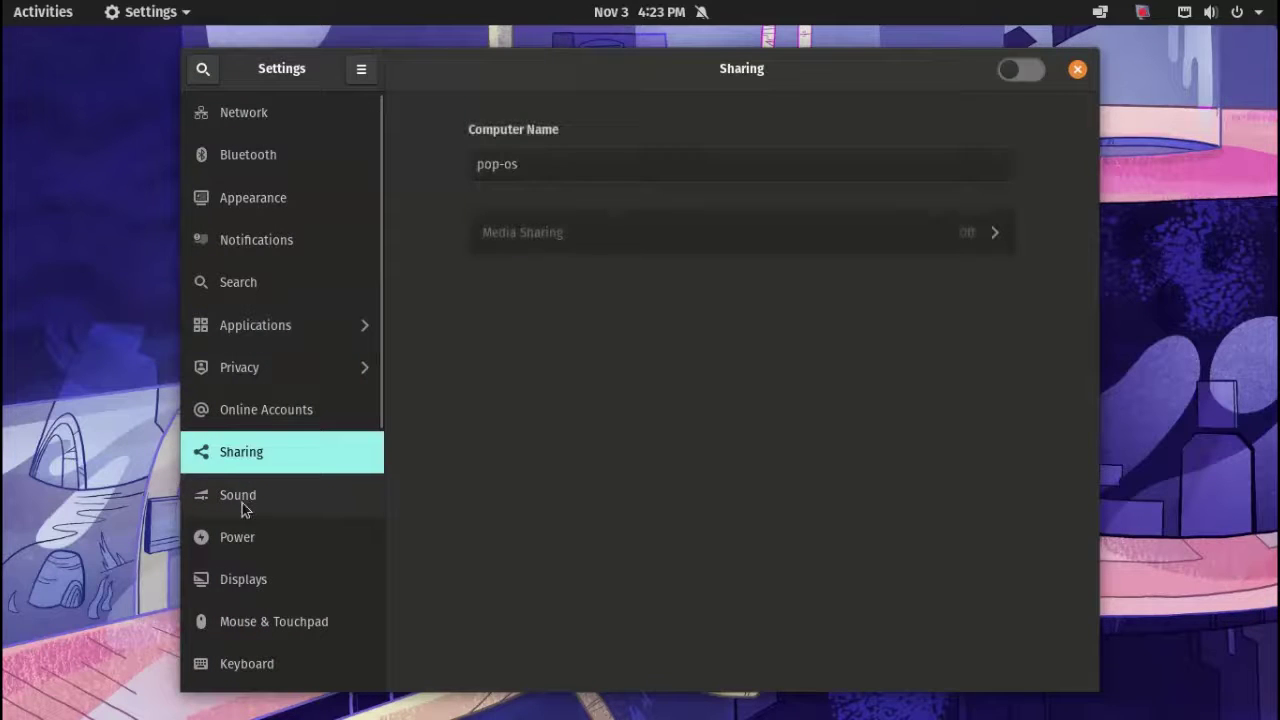
- Lower the system volume slightly in the Sound settings and choose the HDMI / DisplayPort audio output device
{"action": "left_click", "coordinate": [249, 506]}
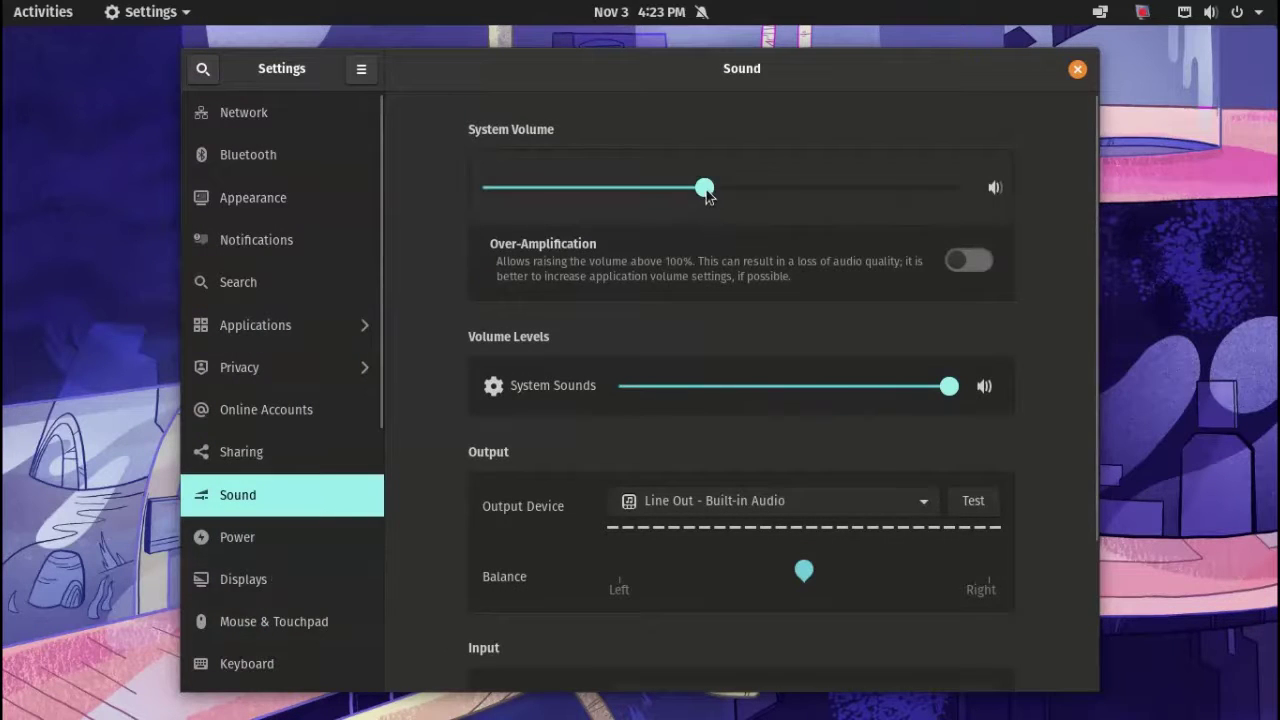
{"action": "left_click_drag", "start_coordinate": [706, 191], "coordinate": [677, 190]}
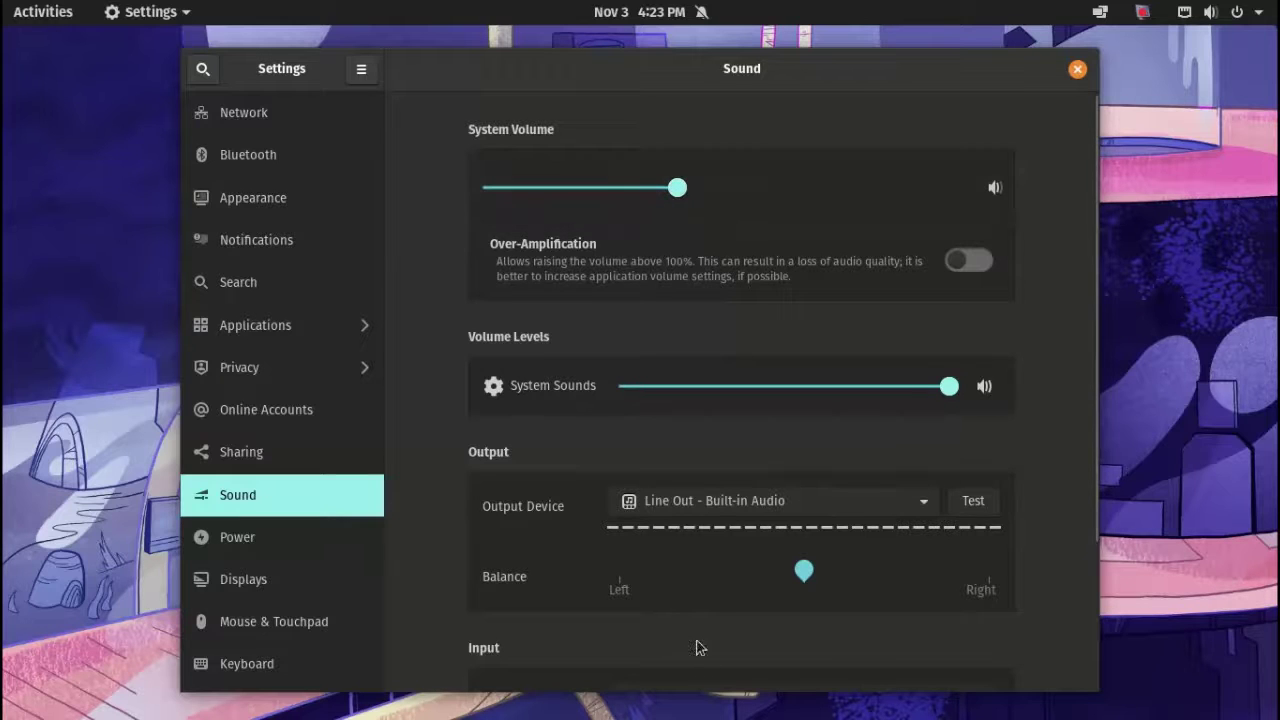
{"action": "left_click", "coordinate": [716, 503]}
{"action": "left_click", "coordinate": [713, 503]}
{"action": "left_click", "coordinate": [713, 503]}
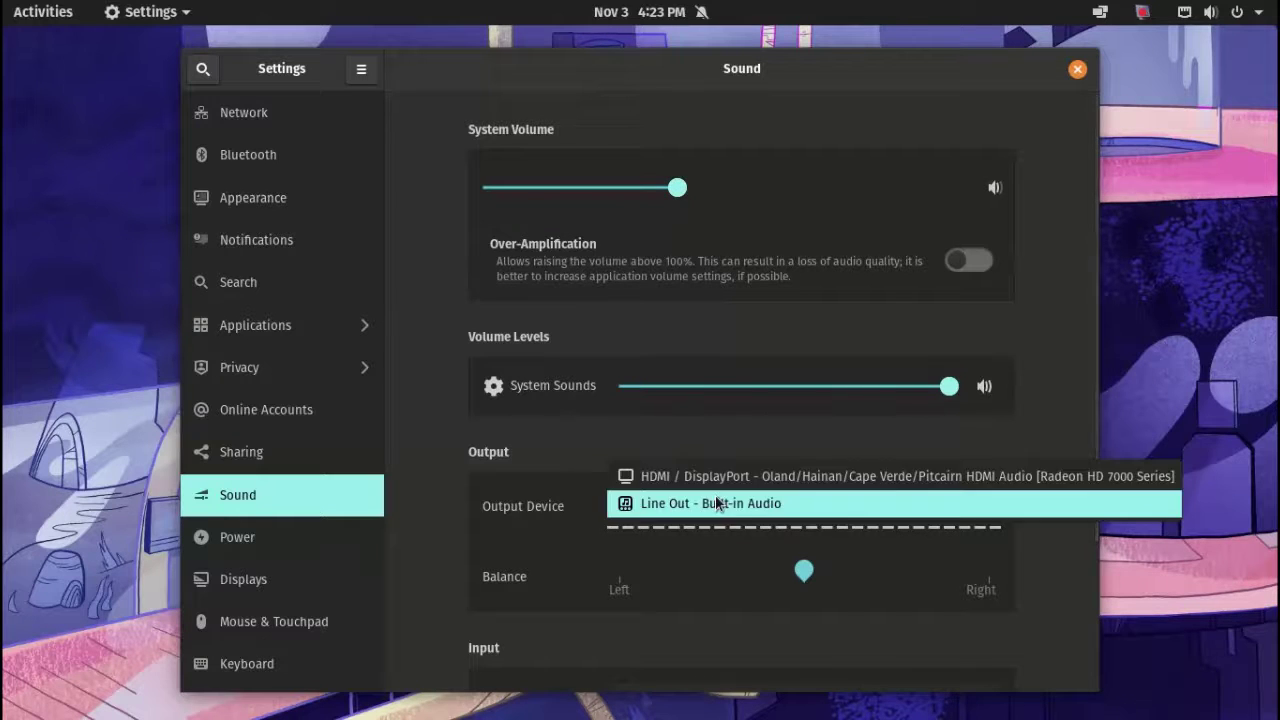
{"action": "left_click", "coordinate": [716, 477]}
{"action": "left_click_drag", "start_coordinate": [804, 628], "coordinate": [829, 634]}
- View the Power settings and the Displays settings
{"action": "left_click", "coordinate": [254, 537]}
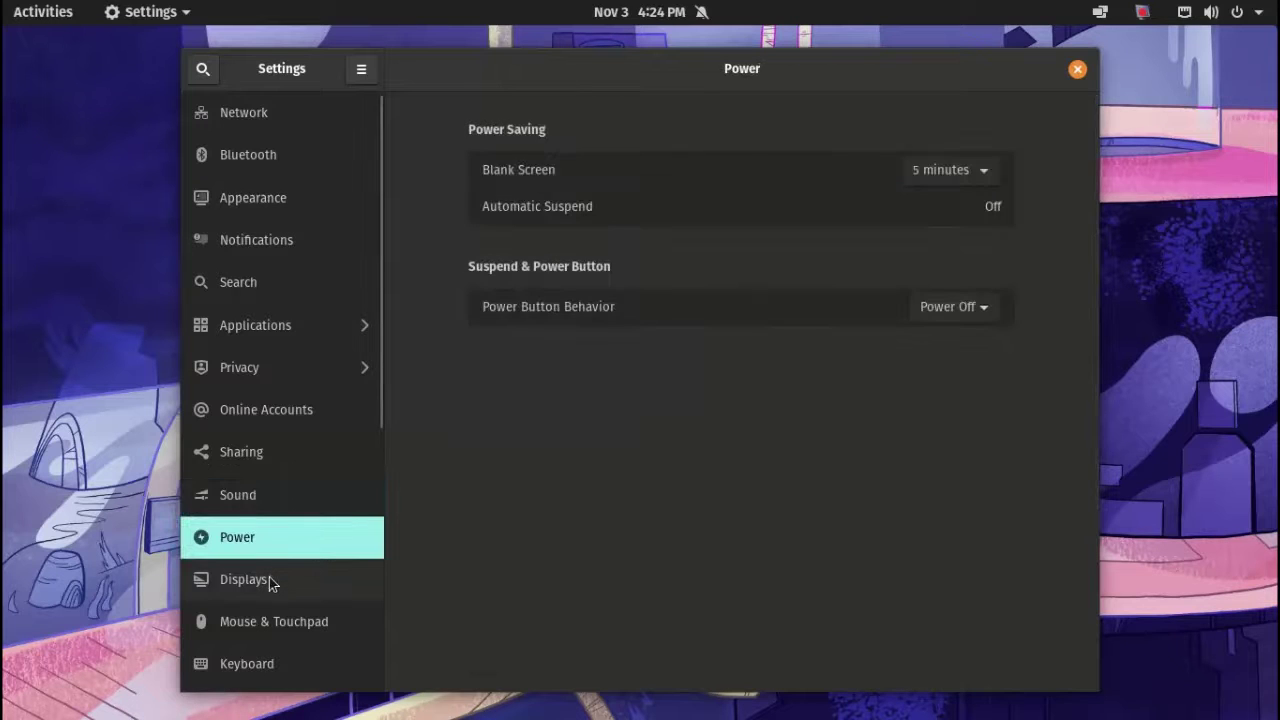
{"action": "left_click", "coordinate": [264, 595]}
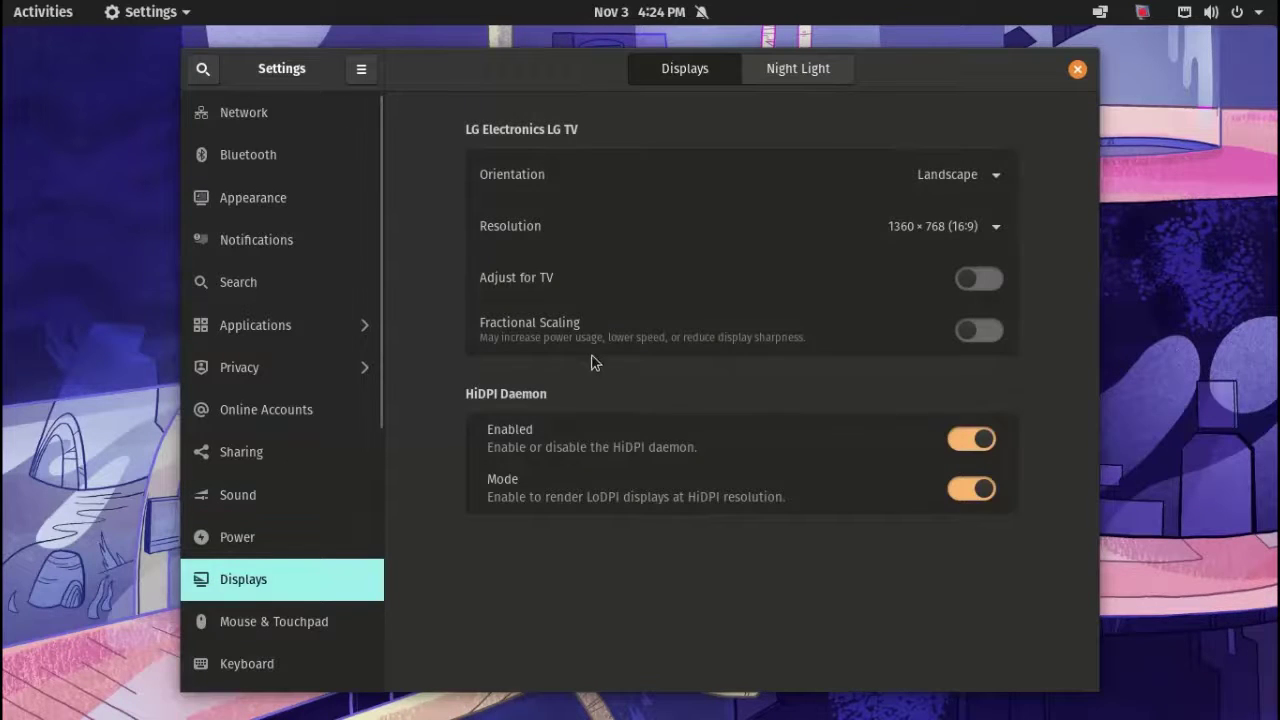
- Enable Adjust for TV in the Displays settings, apply the change and keep it
{"action": "left_click", "coordinate": [977, 286]}
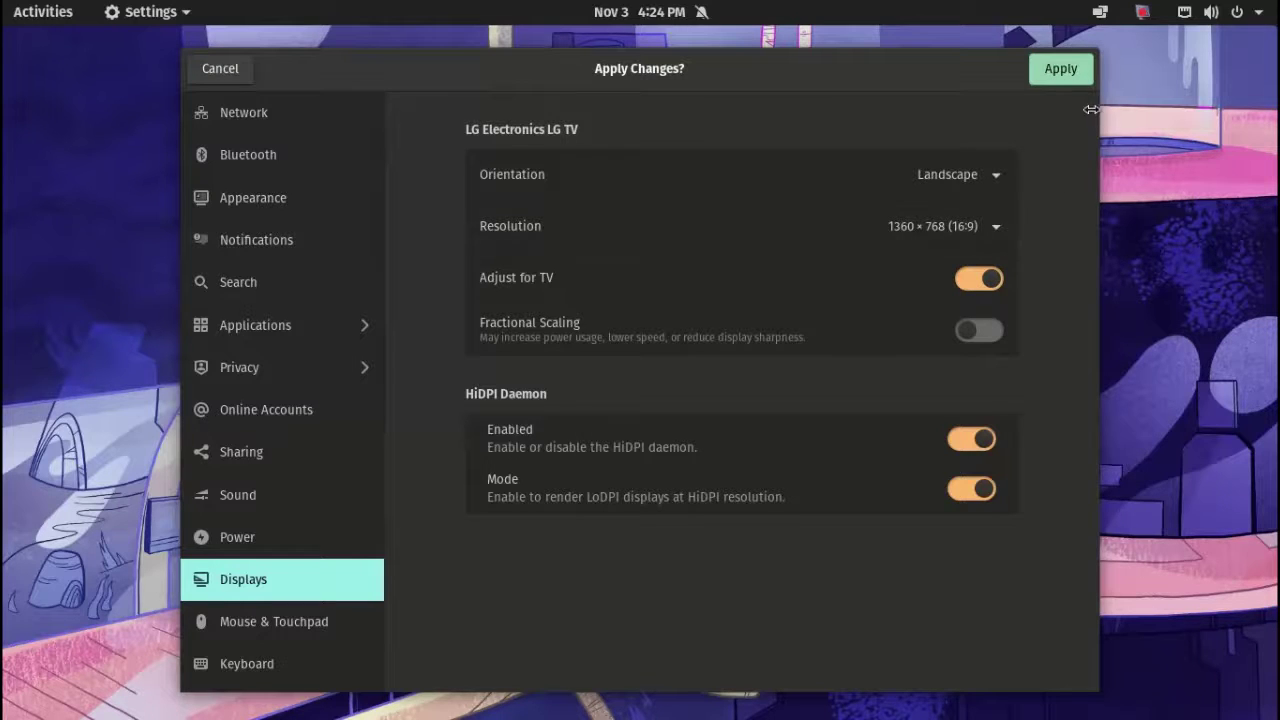
{"action": "left_click", "coordinate": [1073, 78]}
{"action": "left_click", "coordinate": [1075, 95]}
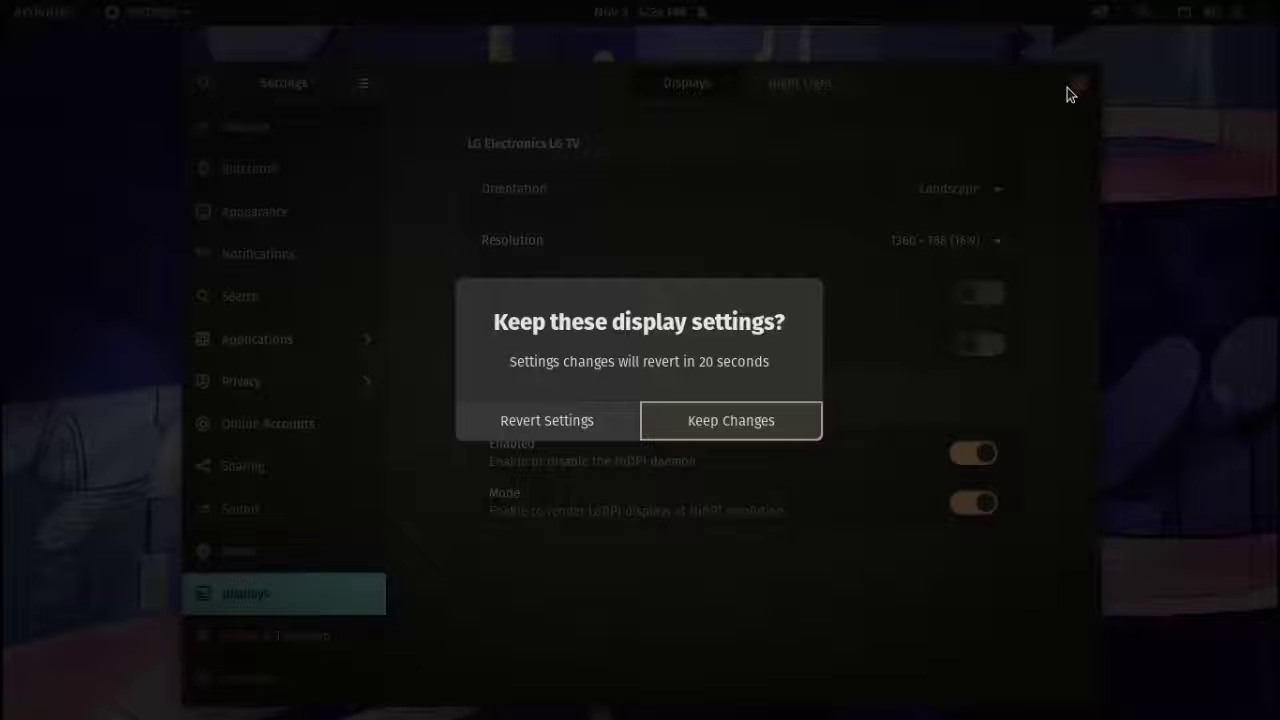
{"action": "left_click", "coordinate": [693, 420]}
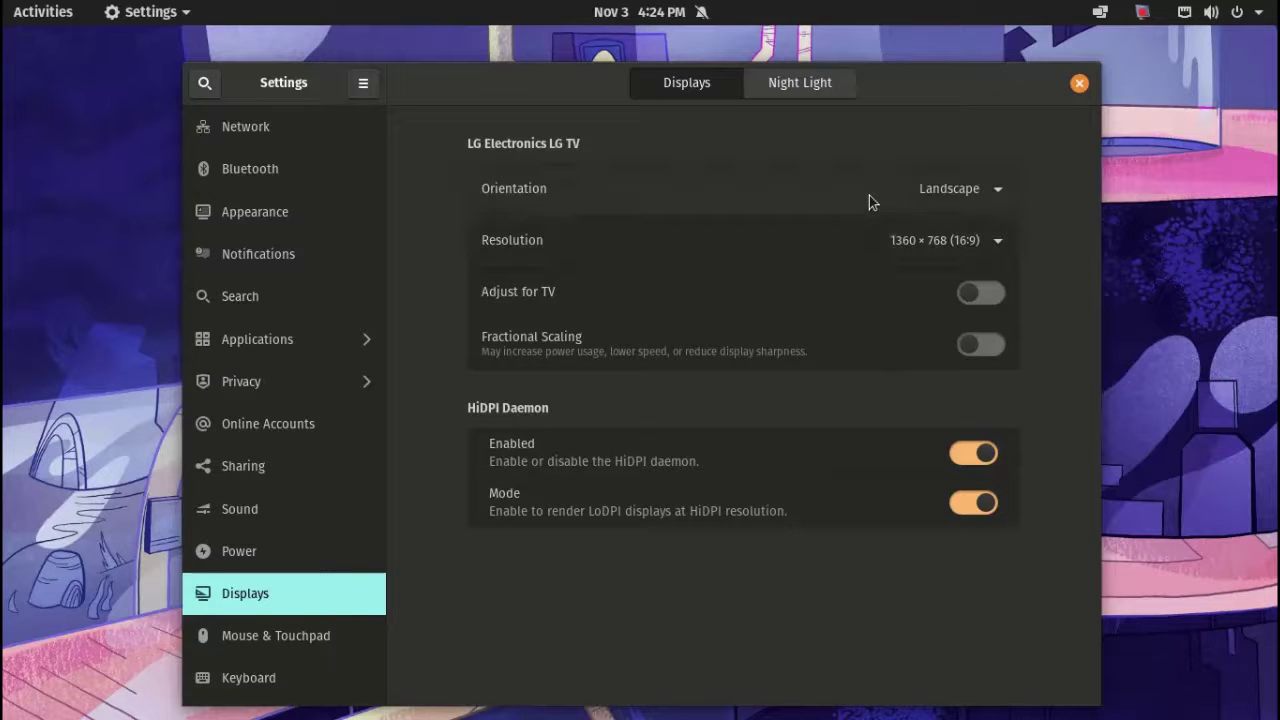
- View the display's orientation options and return to the Displays settings
{"action": "left_click", "coordinate": [967, 196]}
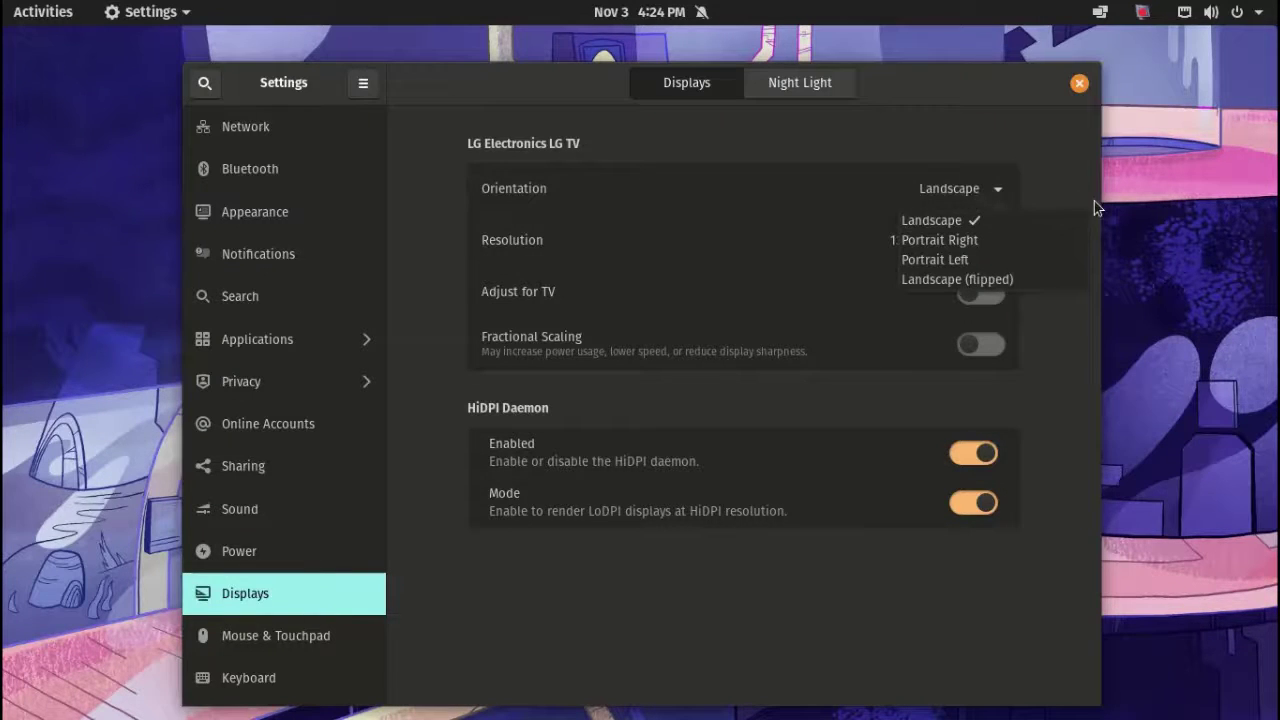
{"action": "left_click", "coordinate": [1040, 600]}
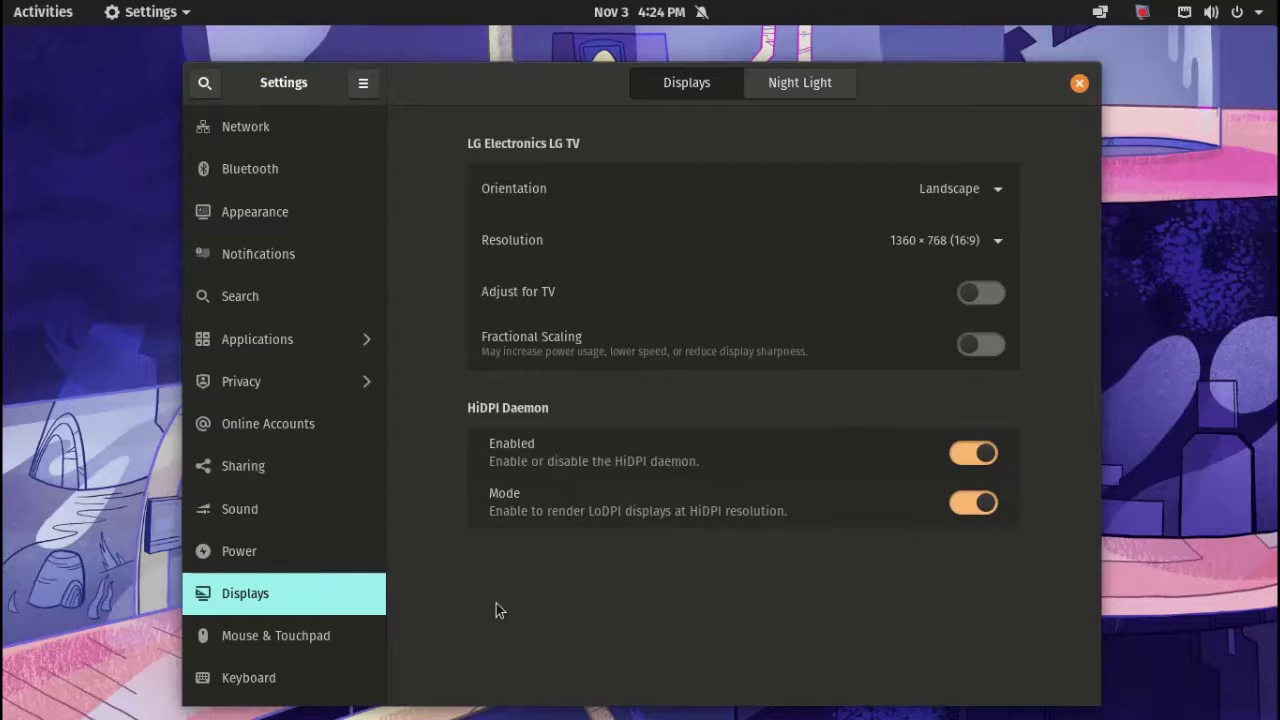
{"action": "left_click", "coordinate": [311, 541]}
{"action": "left_click", "coordinate": [294, 597]}
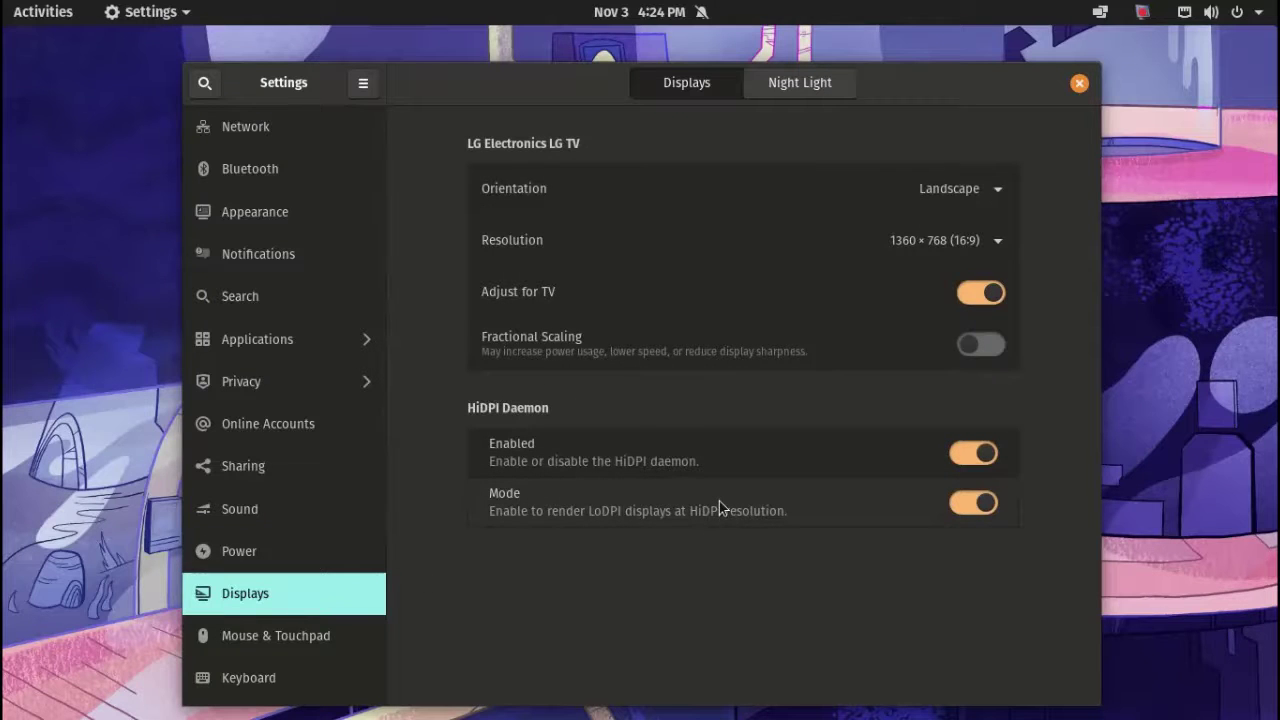
- Disable the HiDPI daemon, switch off Adjust for TV, and apply and keep the display changes
{"action": "left_click", "coordinate": [990, 503]}
{"action": "left_click", "coordinate": [987, 503]}
{"action": "left_click", "coordinate": [974, 453]}
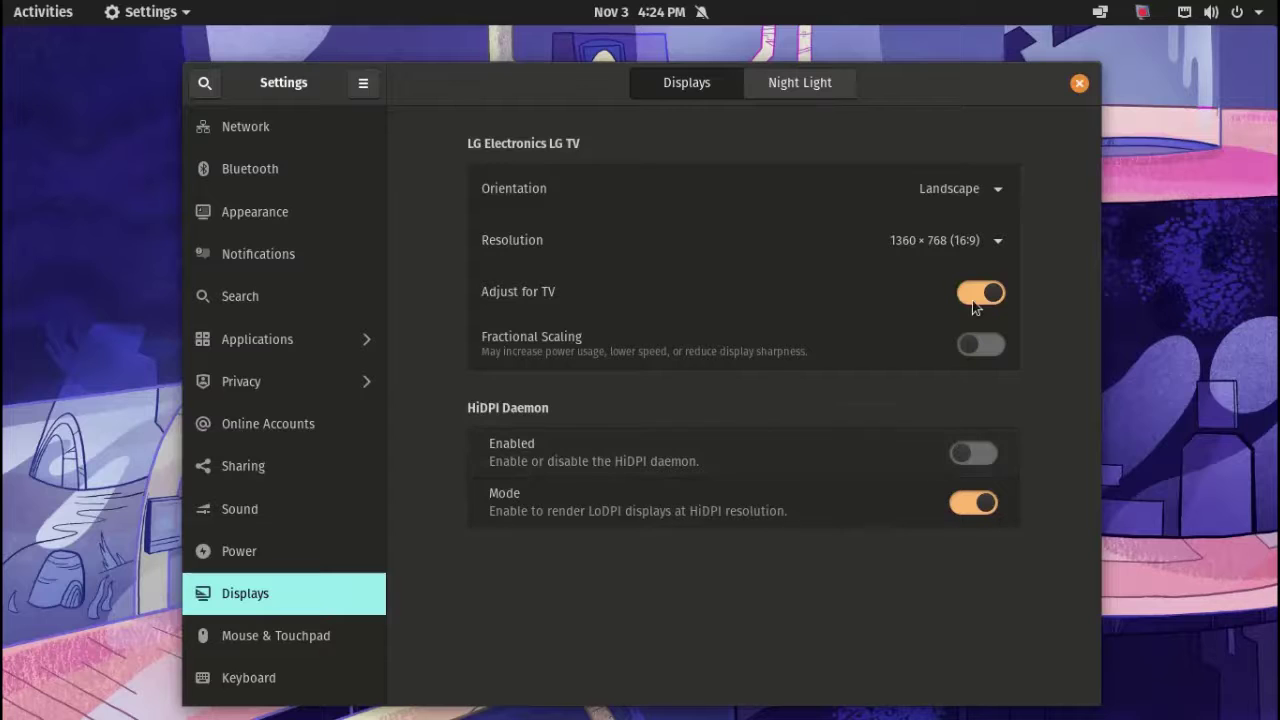
{"action": "left_click", "coordinate": [973, 300]}
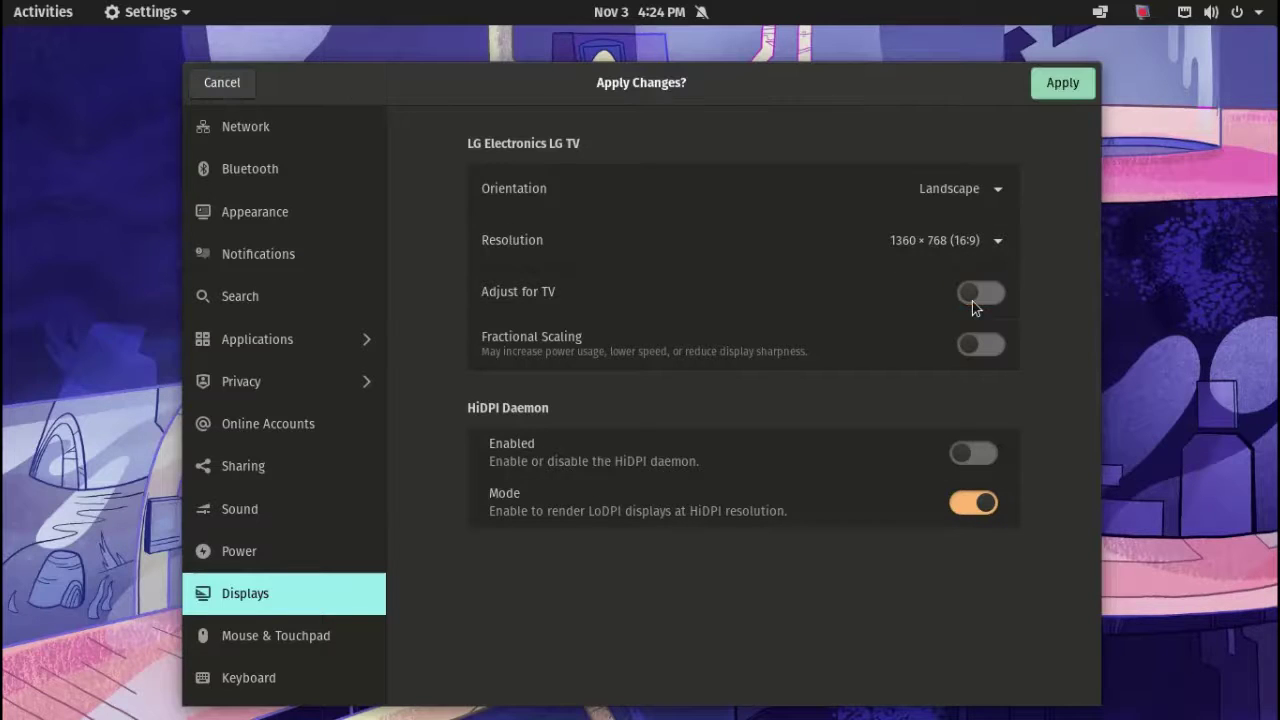
{"action": "left_click", "coordinate": [1062, 85]}
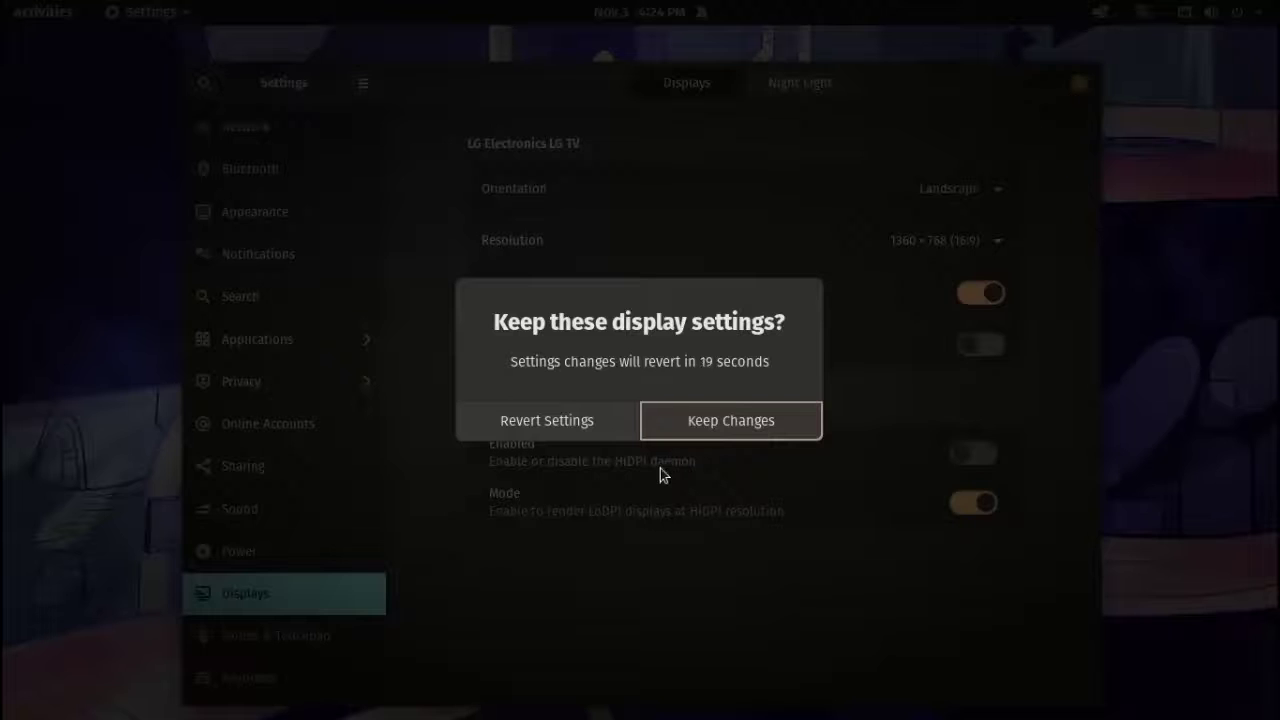
{"action": "left_click", "coordinate": [660, 412]}
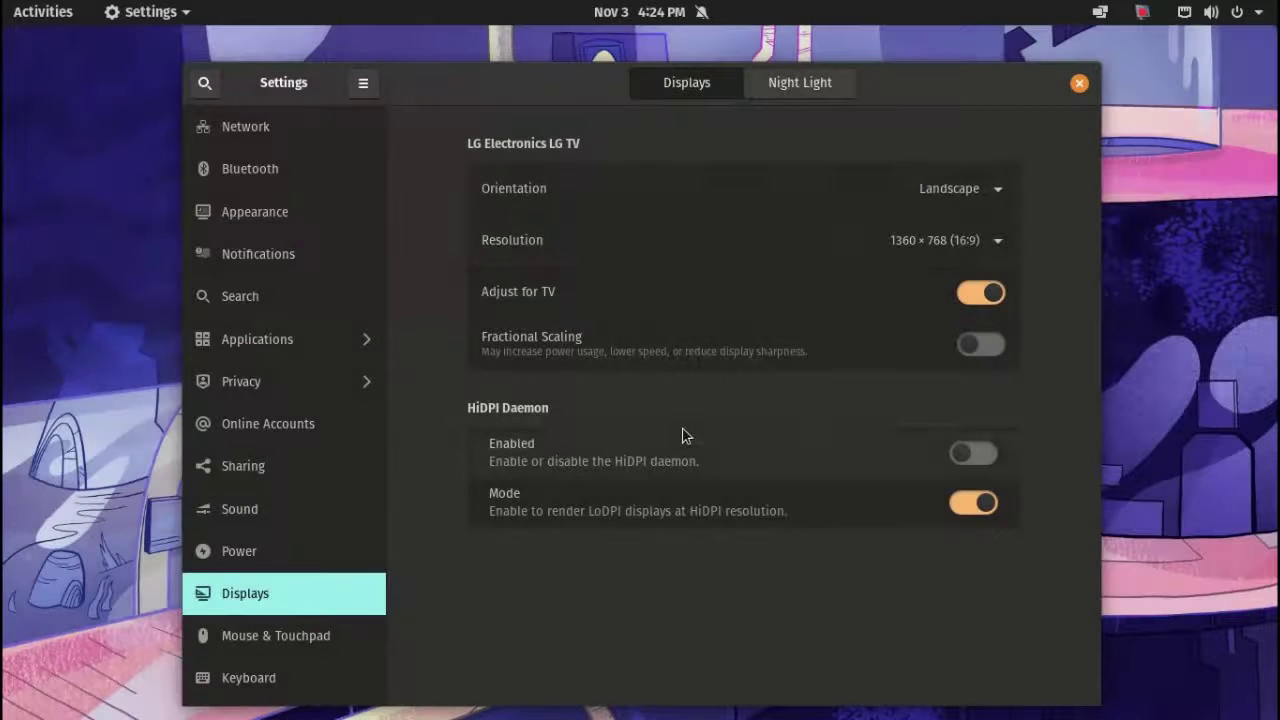
- View the Firmware settings and review the hardware and OS details in the About settings
{"action": "scroll", "coordinate": [230, 600], "scroll_direction": "down", "scroll_amount": 5}
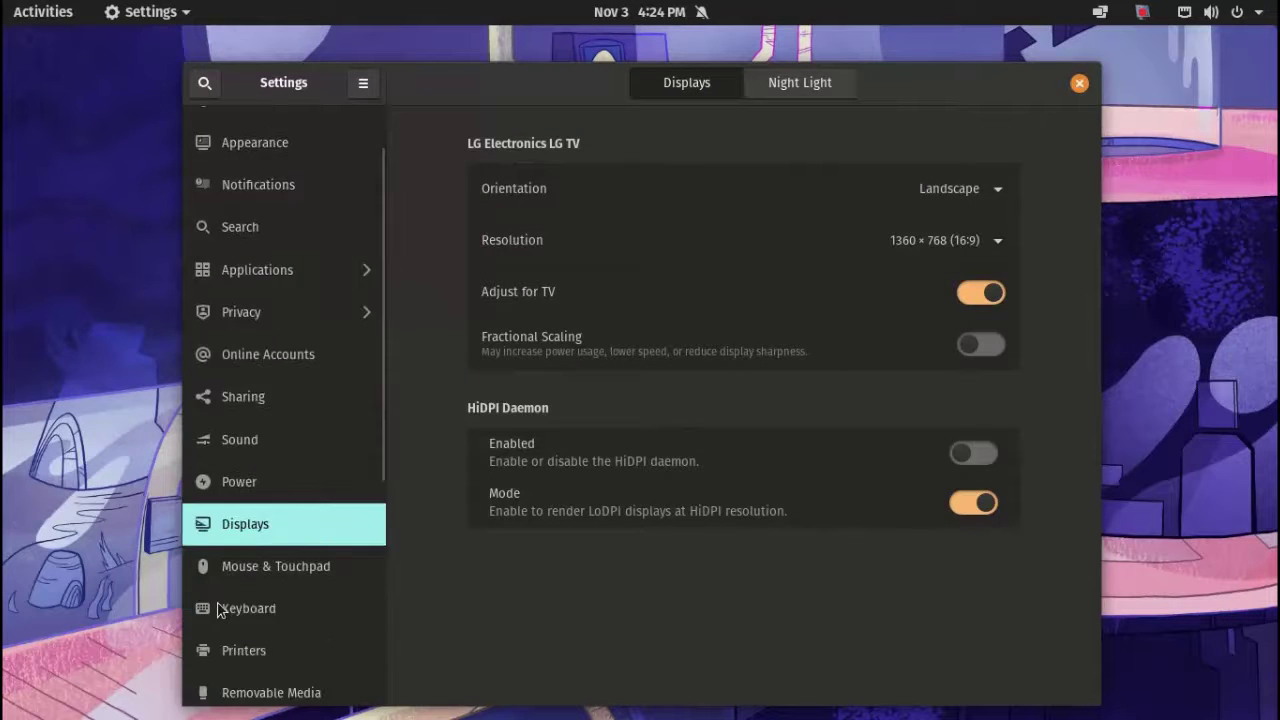
{"action": "scroll", "coordinate": [294, 589], "scroll_direction": "down", "scroll_amount": 3}
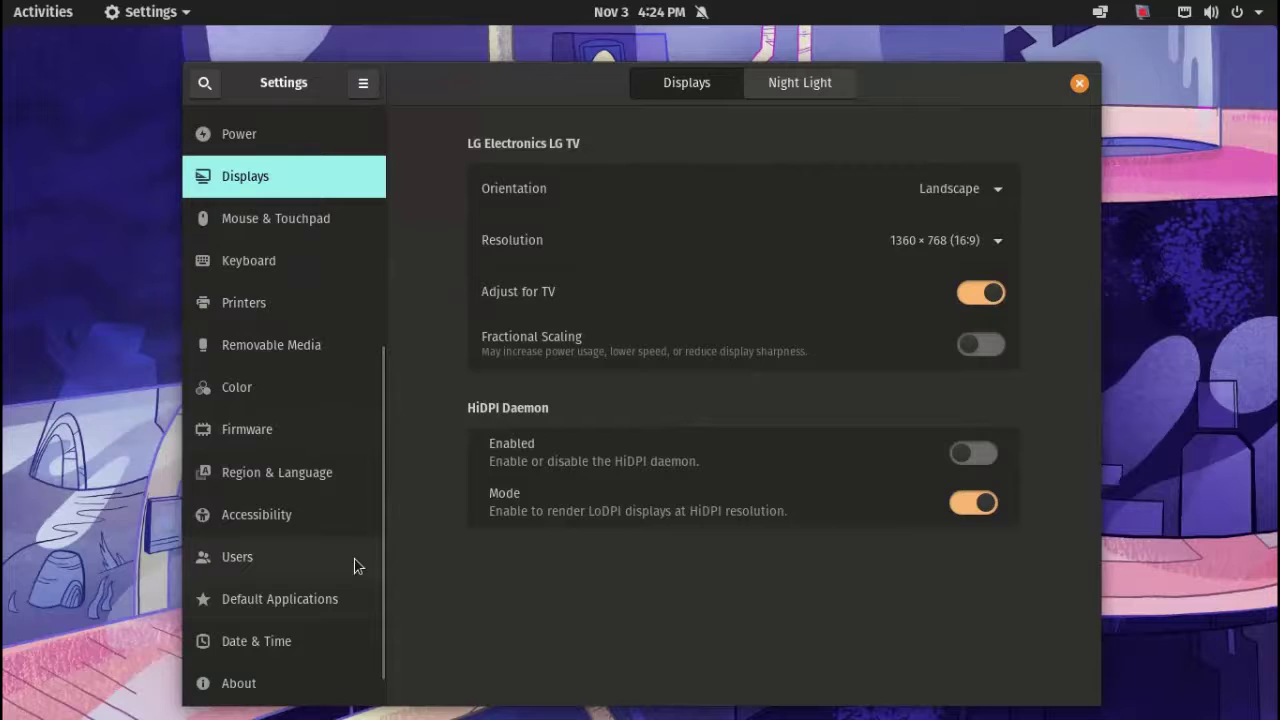
{"action": "left_click", "coordinate": [265, 428]}
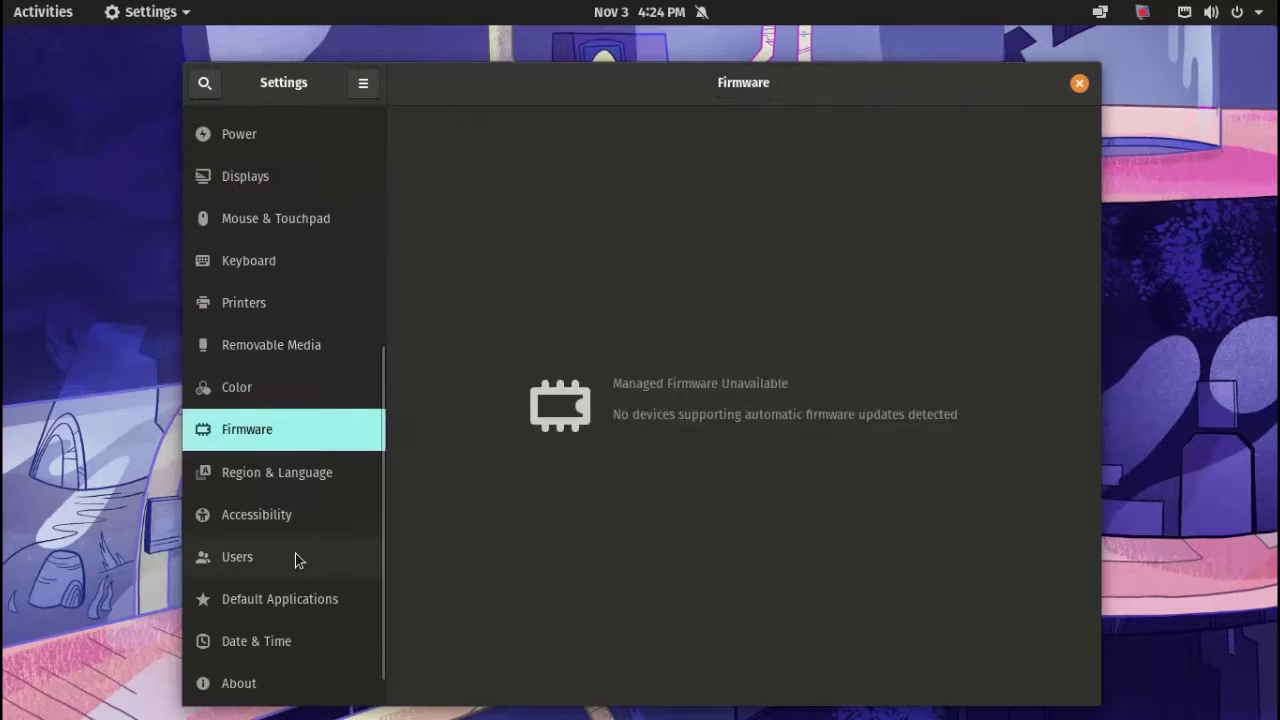
{"action": "scroll", "coordinate": [295, 556], "scroll_direction": "down", "scroll_amount": 1}
{"action": "left_click", "coordinate": [258, 640]}
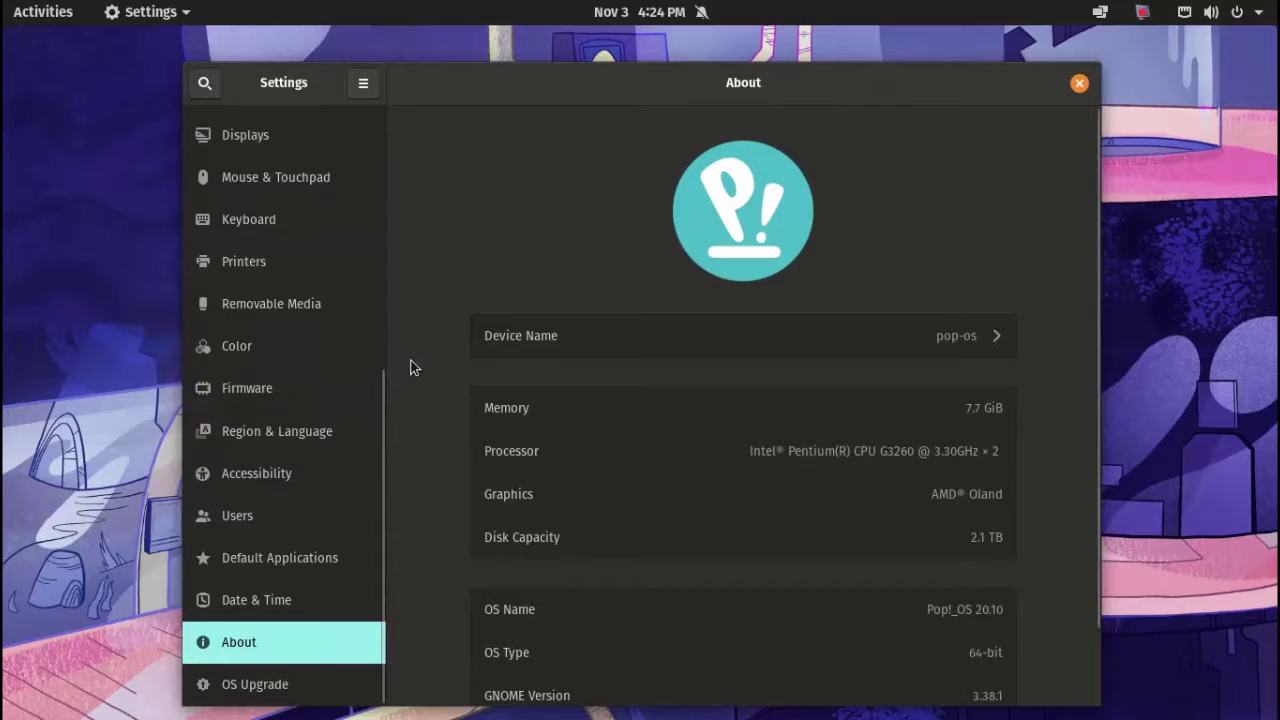
{"action": "scroll", "coordinate": [729, 300], "scroll_direction": "down", "scroll_amount": 2}
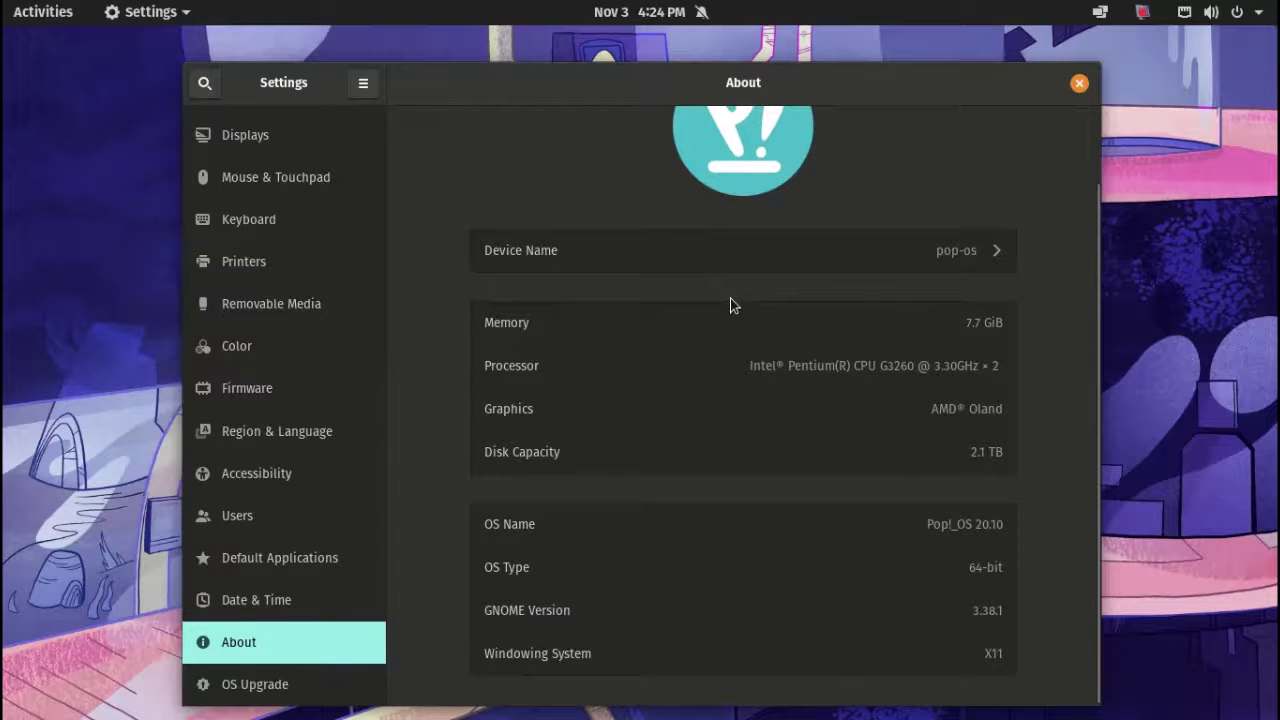
{"action": "scroll", "coordinate": [733, 312], "scroll_direction": "up", "scroll_amount": 2}
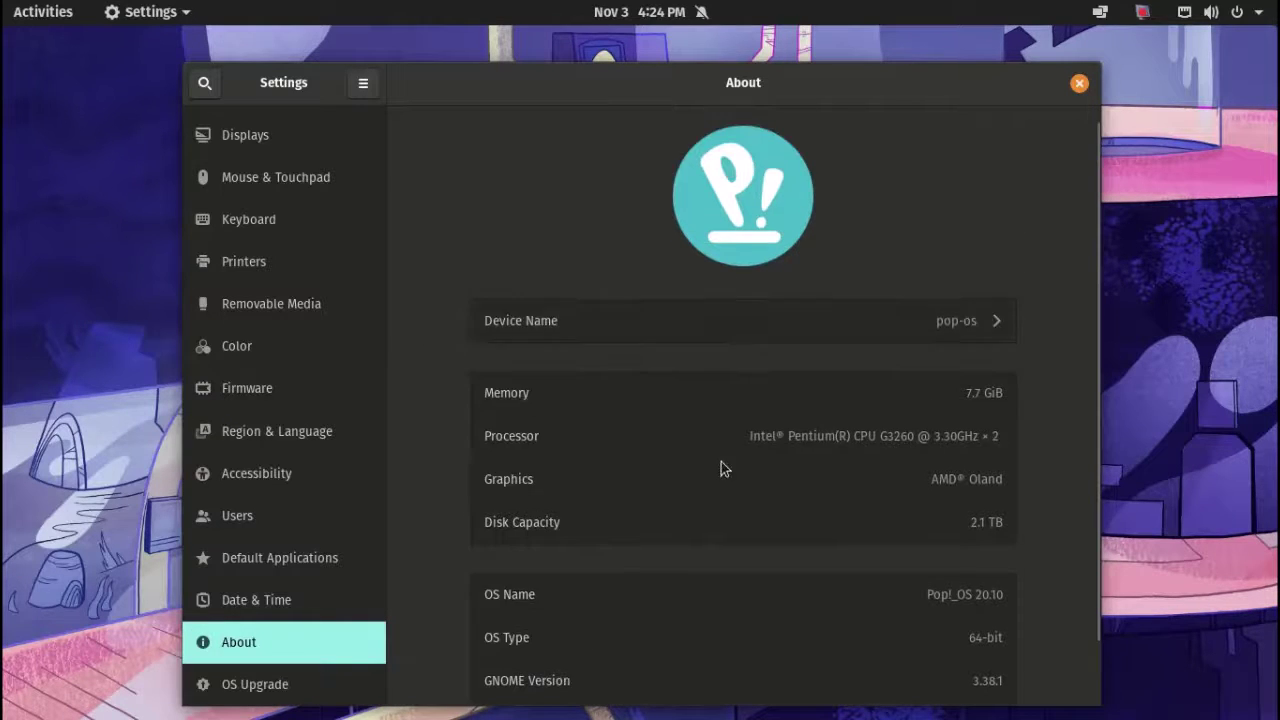
- Rename the device with the owner's first name in the About settings
{"action": "left_click", "coordinate": [840, 332]}
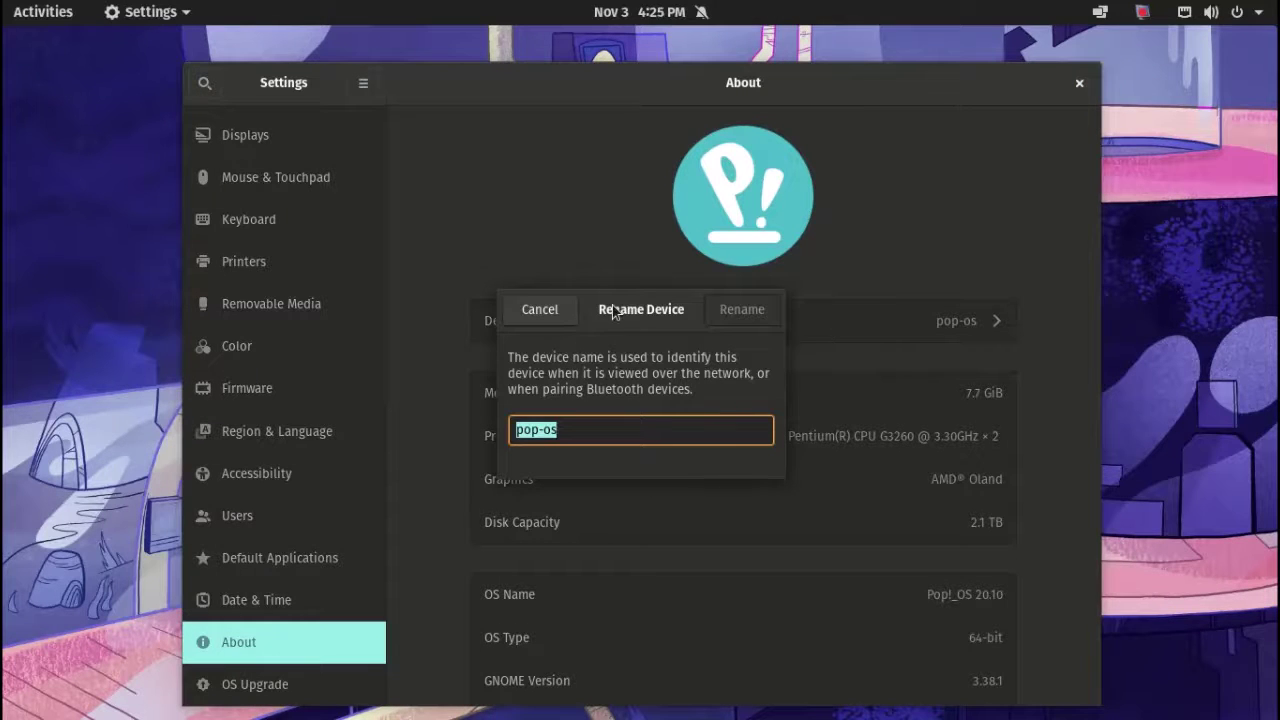
{"action": "left_click", "coordinate": [522, 321]}
{"action": "left_click", "coordinate": [821, 322]}
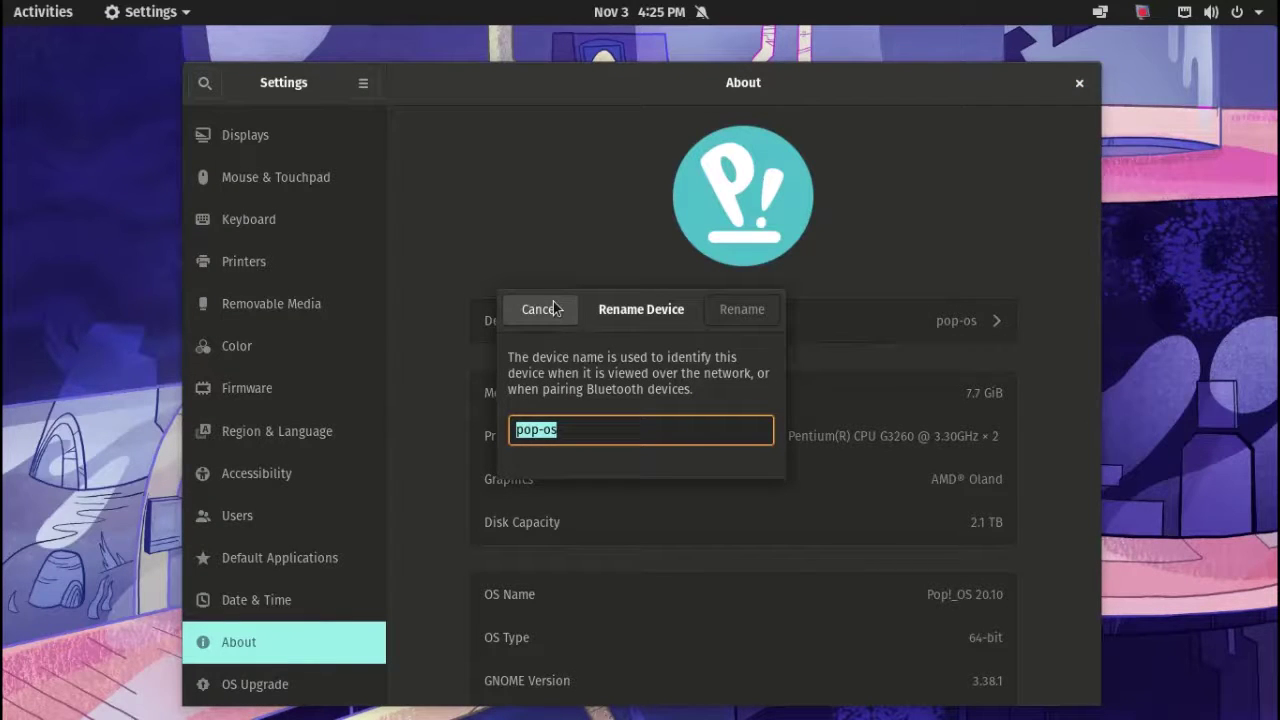
{"action": "key", "text": "BackSpace"}
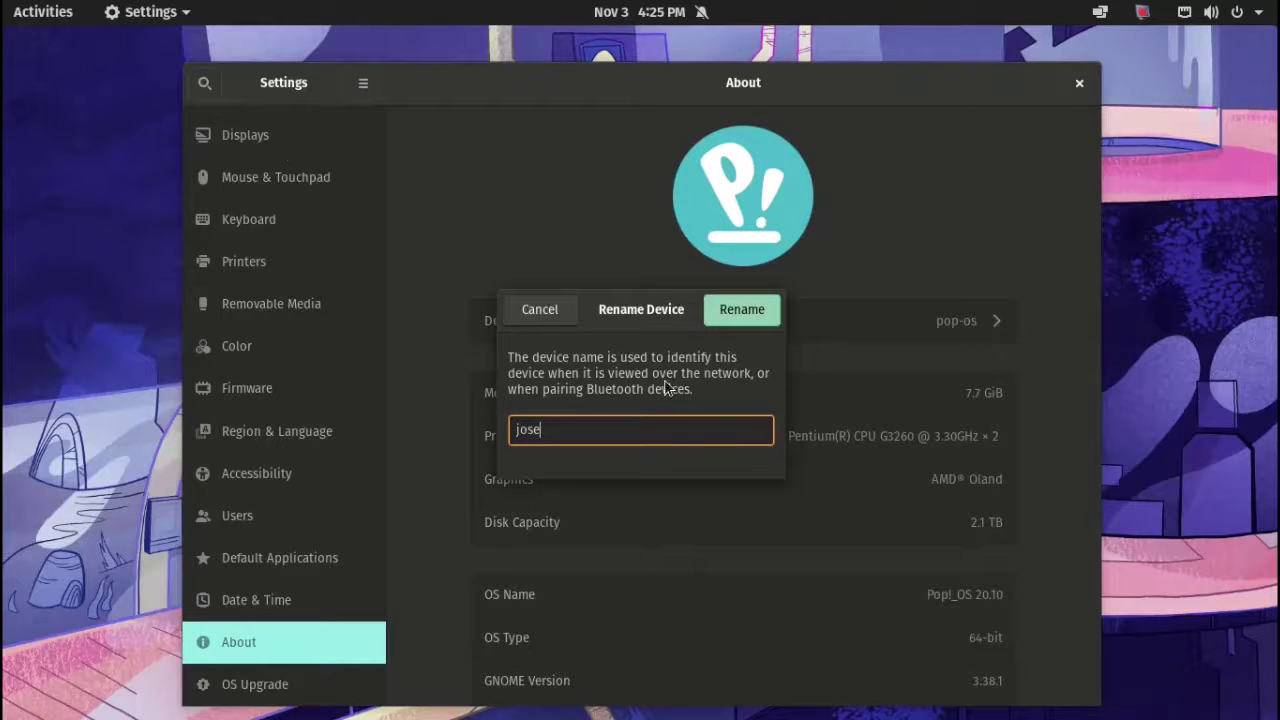
{"action": "left_click", "coordinate": [731, 314]}
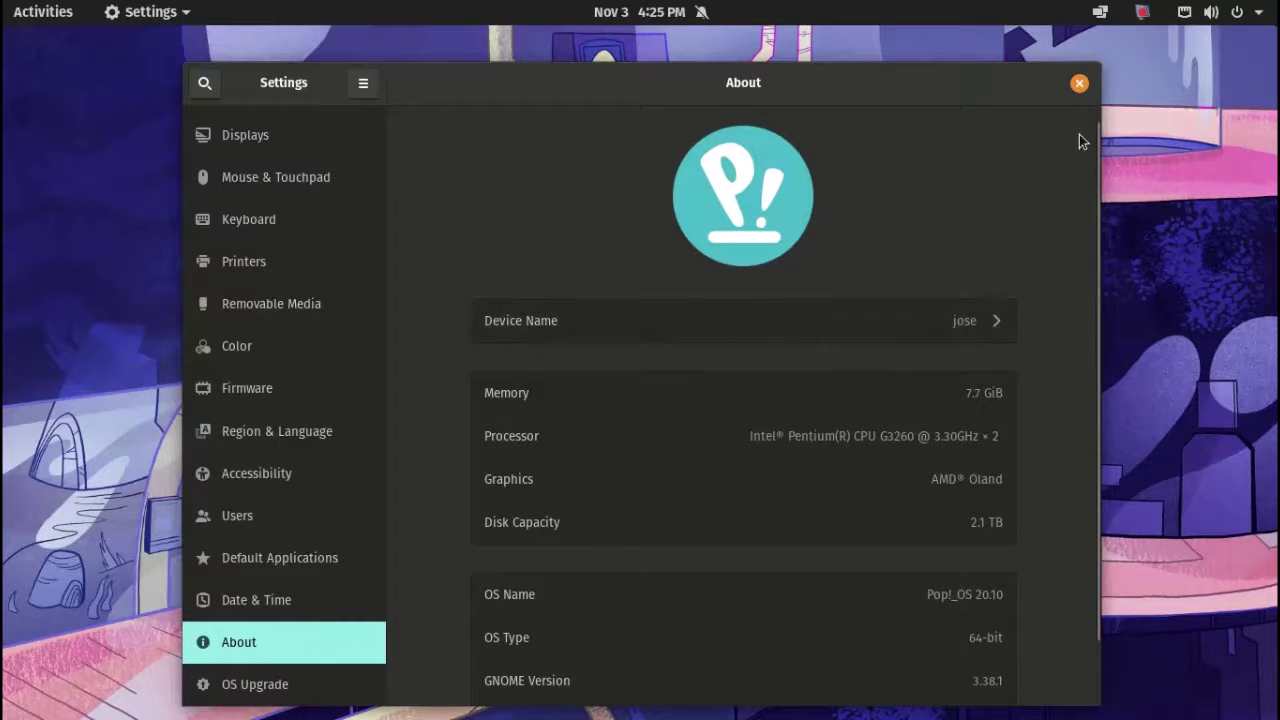
- Close the Settings window and stop the vokoscreenNG screen recording
{"action": "scroll", "coordinate": [1024, 306], "scroll_direction": "down", "scroll_amount": 2}
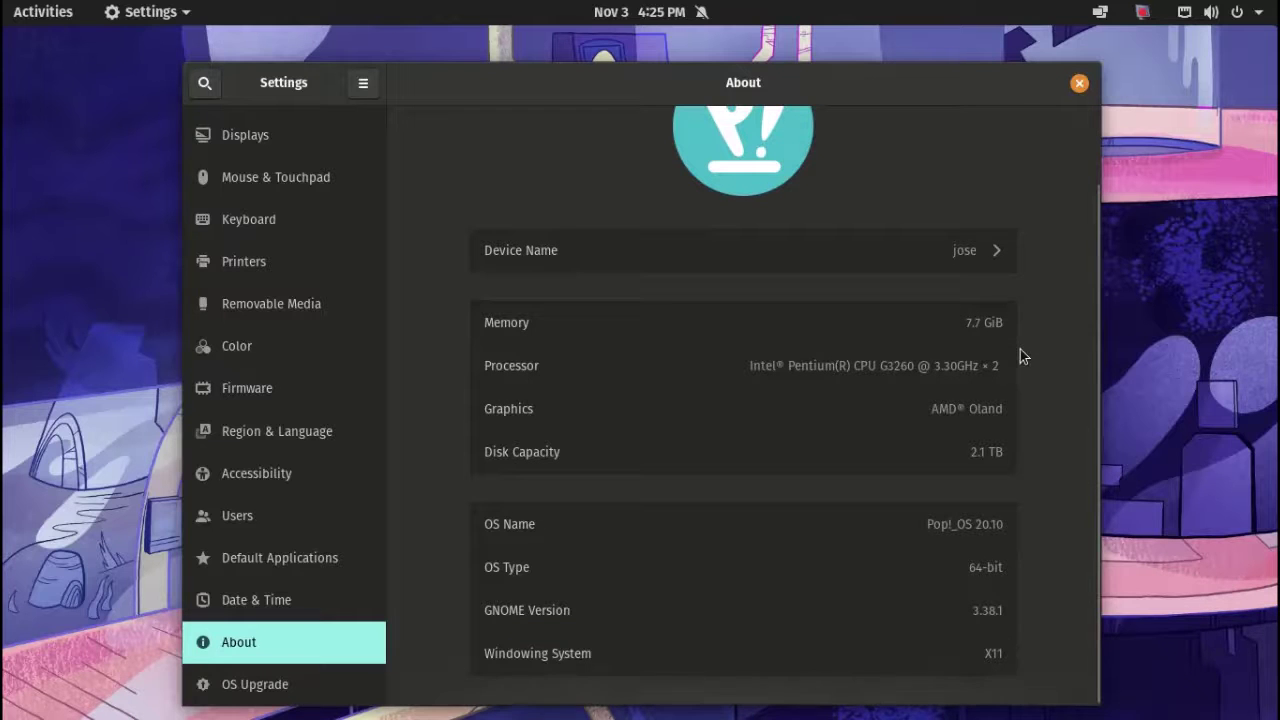
{"action": "left_click", "coordinate": [1079, 84]}
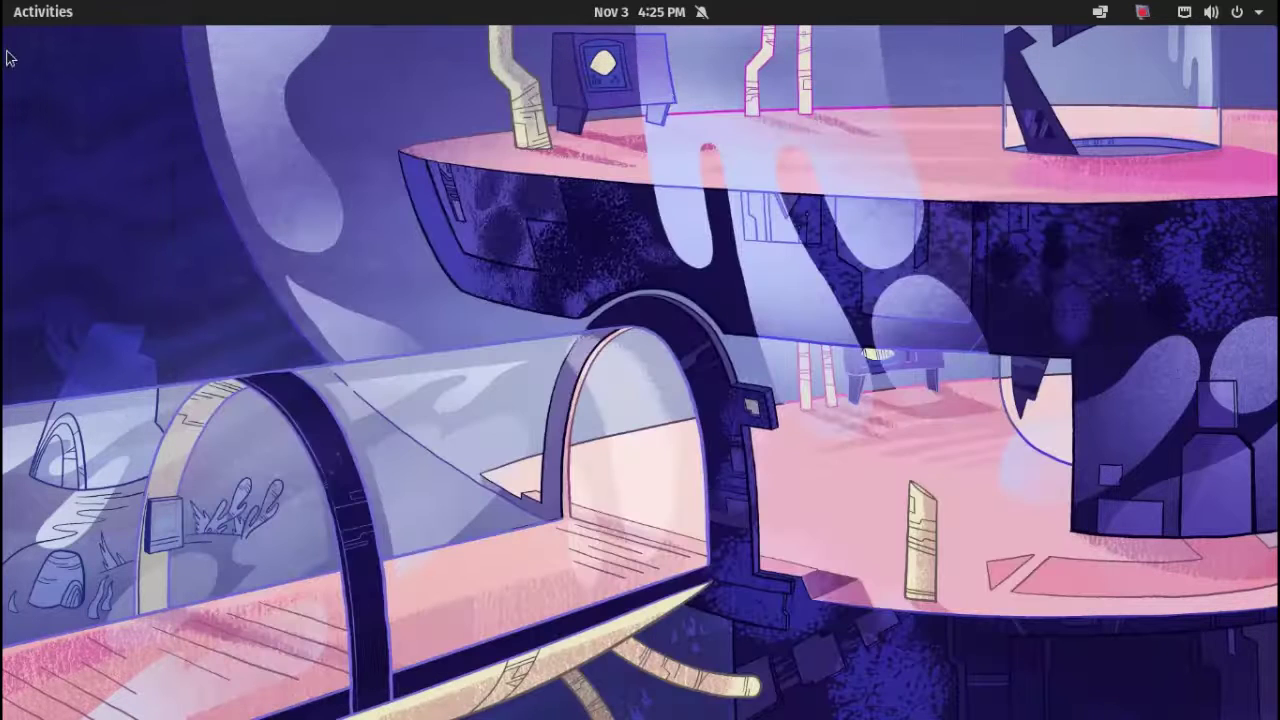
{"action": "left_click", "coordinate": [1144, 16]}
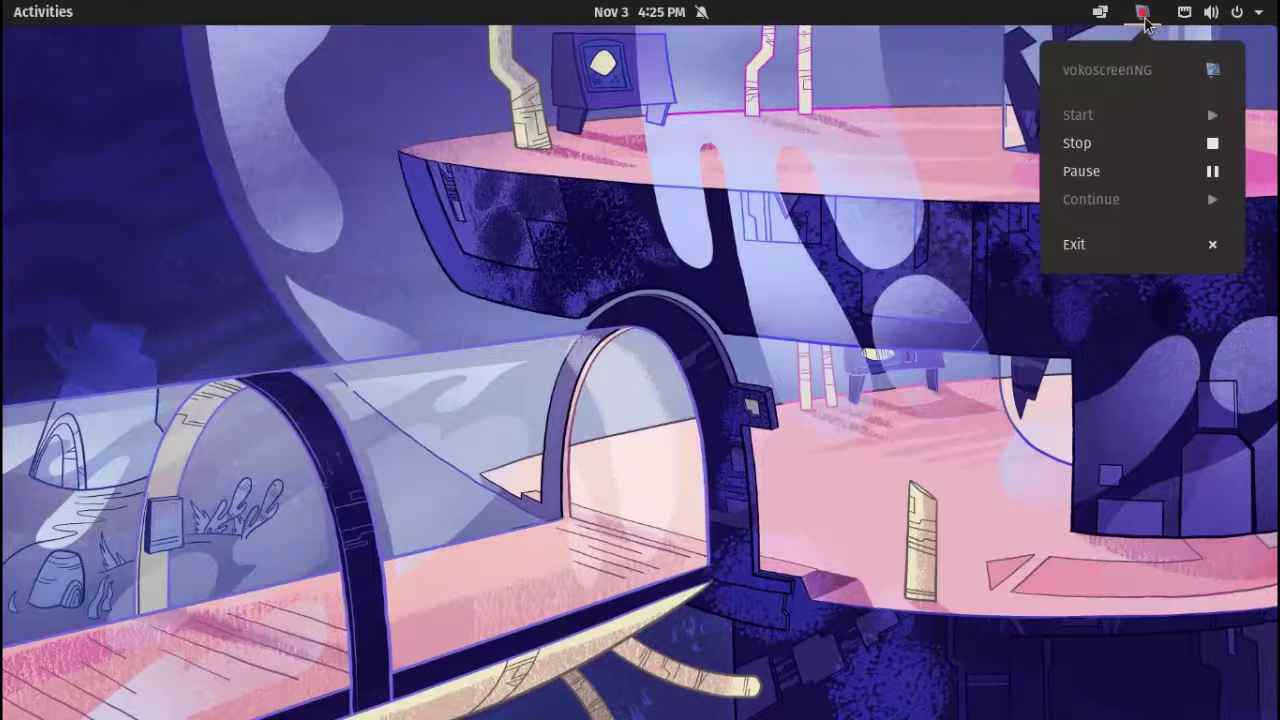
{"action": "left_click", "coordinate": [1111, 143]}
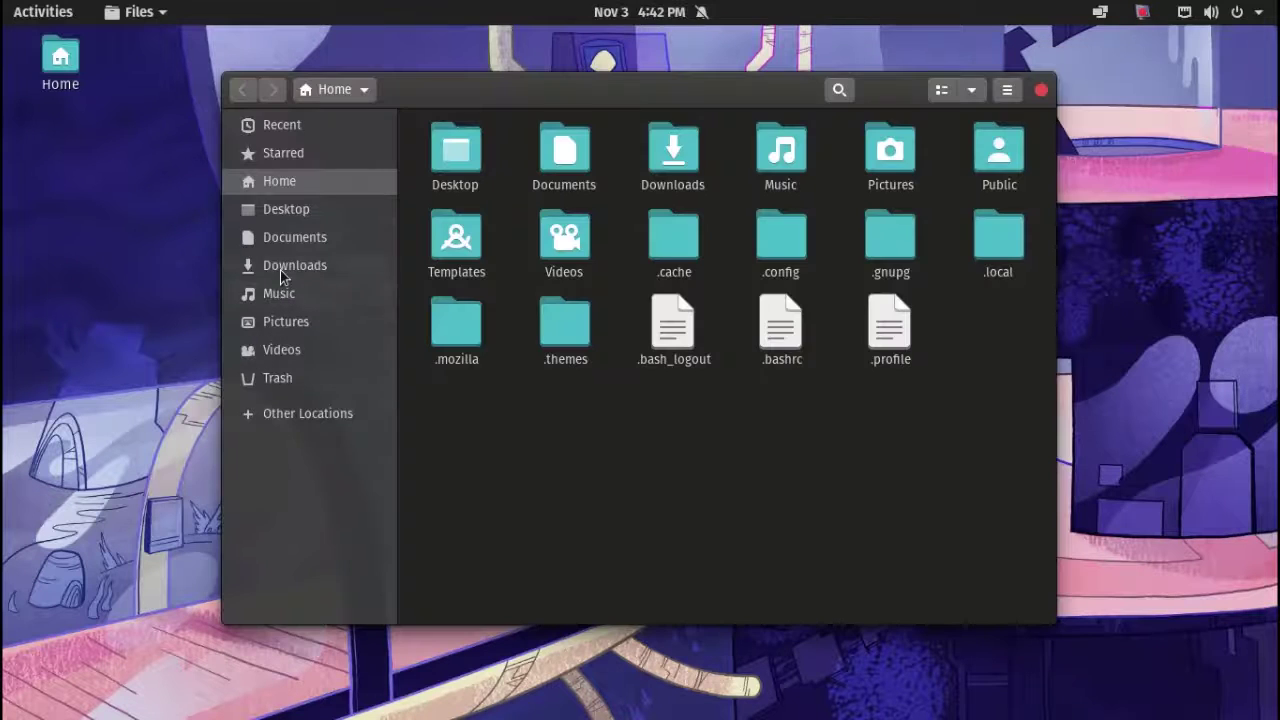
- Extract Mojave-CT-Classic.tar.xz in the Downloads folder and copy the extracted Mojave-CT-Classic folder
{"action": "left_click", "coordinate": [290, 268]}
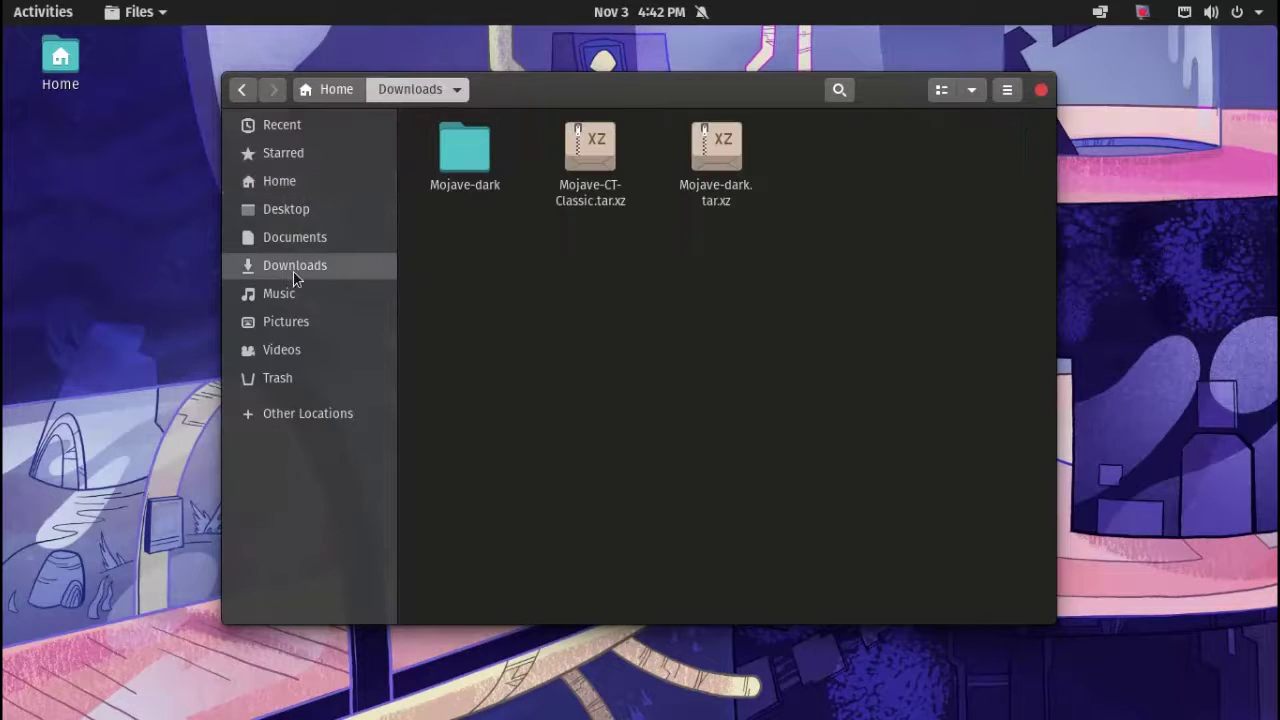
{"action": "right_click", "coordinate": [582, 166]}
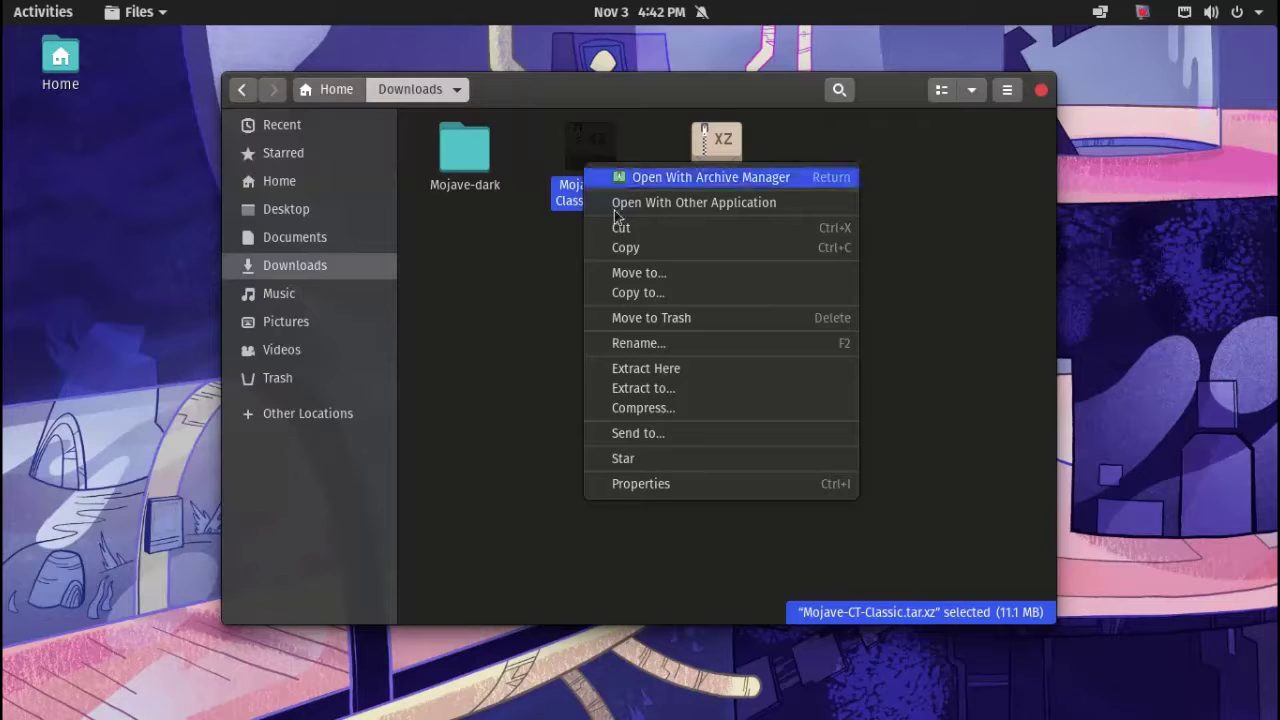
{"action": "left_click", "coordinate": [716, 369]}
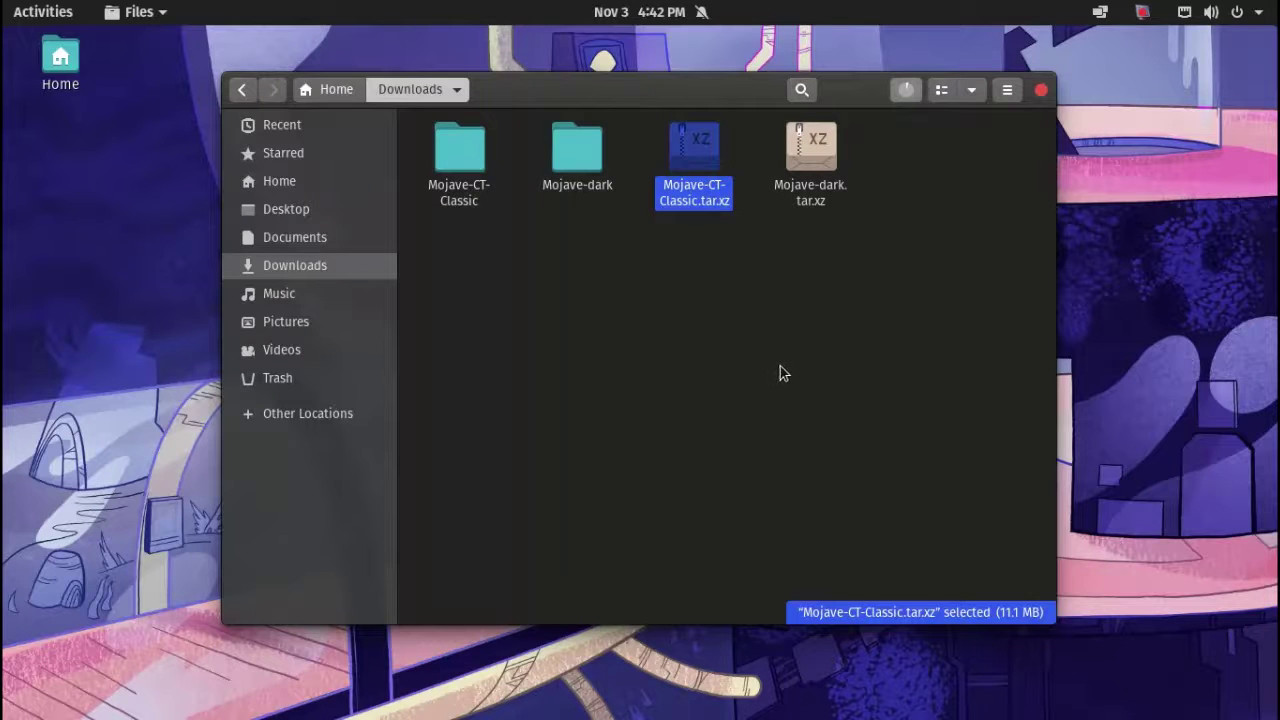
{"action": "right_click", "coordinate": [464, 156]}
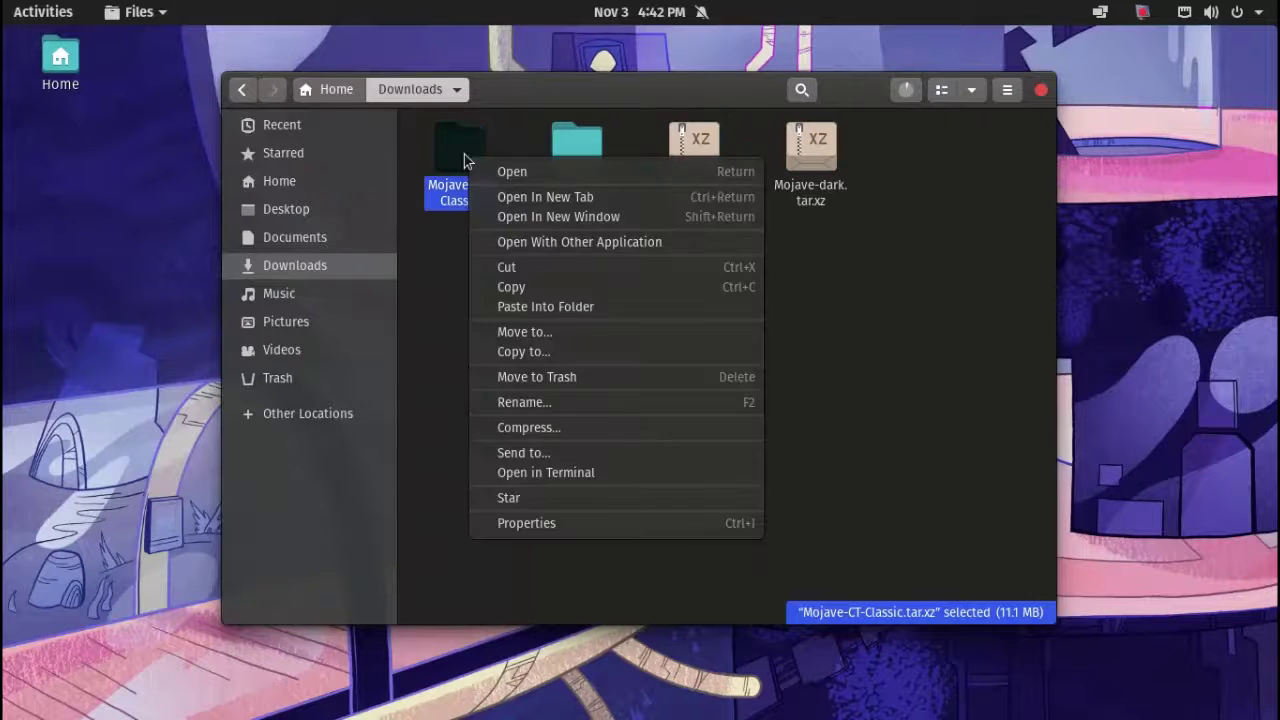
{"action": "left_click", "coordinate": [490, 290]}
- Create a new folder named .icons in the Home folder
{"action": "left_click", "coordinate": [336, 92]}
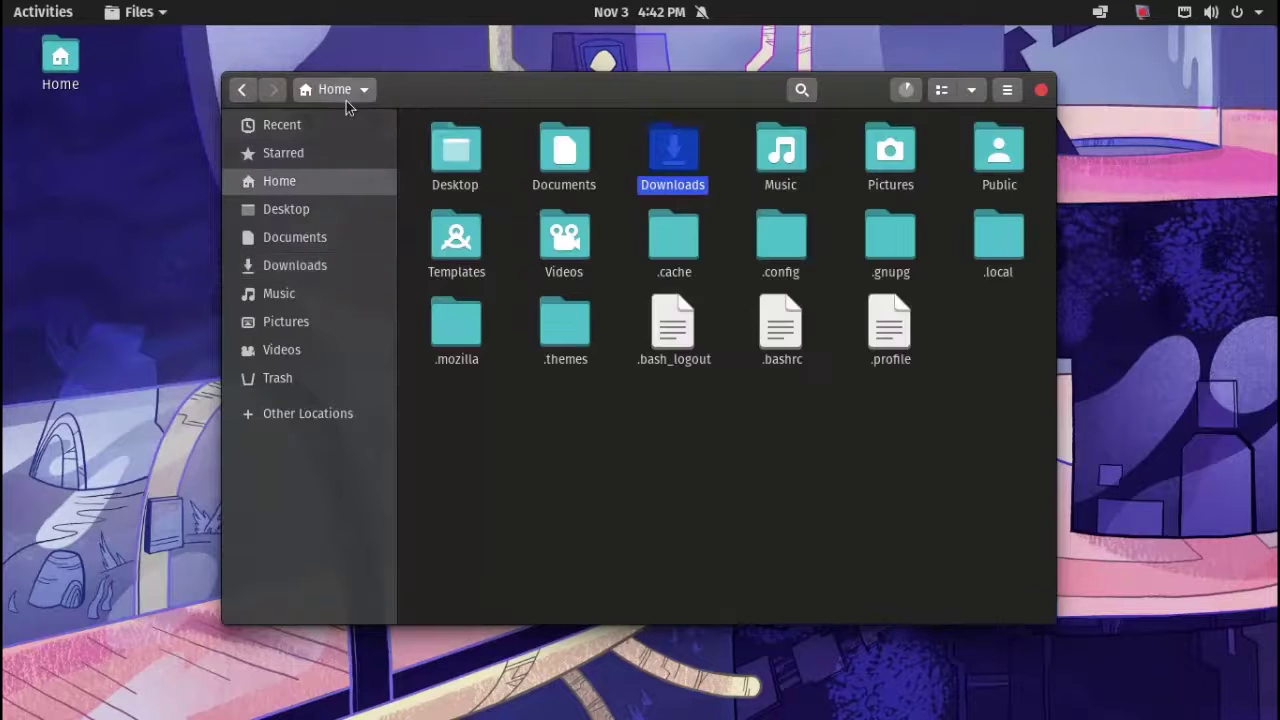
{"action": "right_click", "coordinate": [679, 406]}
{"action": "left_click", "coordinate": [700, 424]}
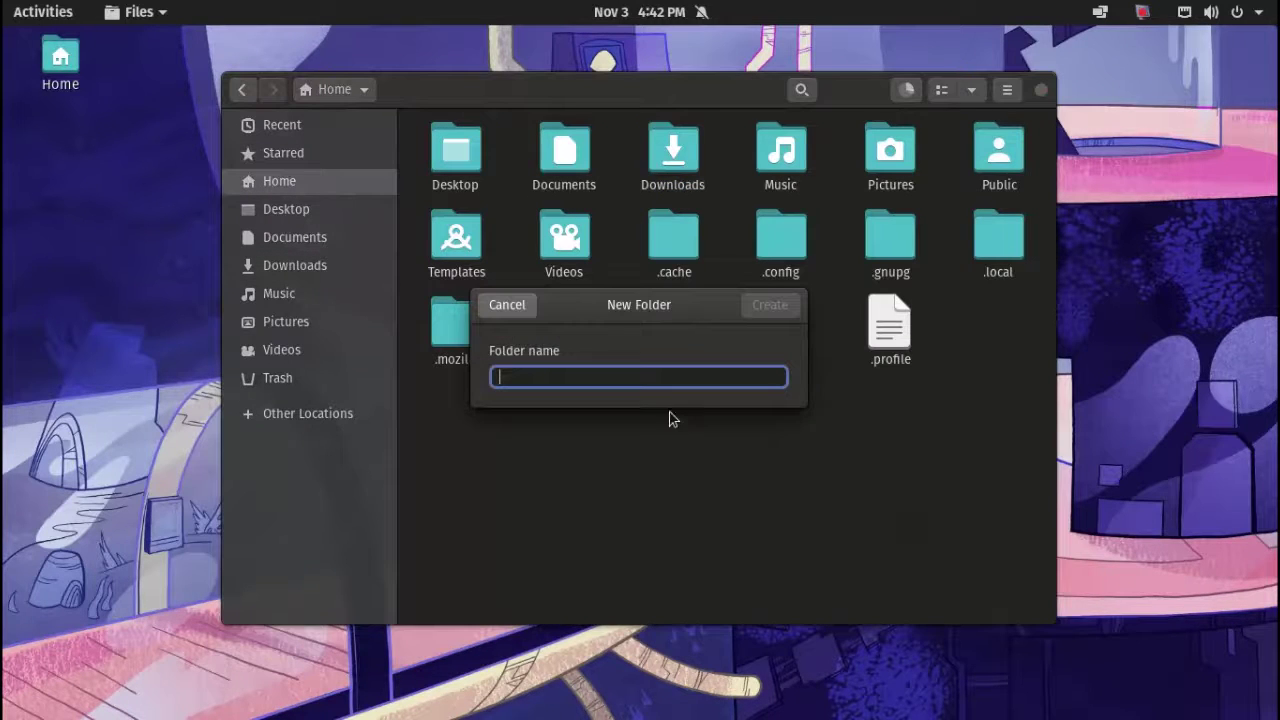
{"action": "type", "text": ".icons"}
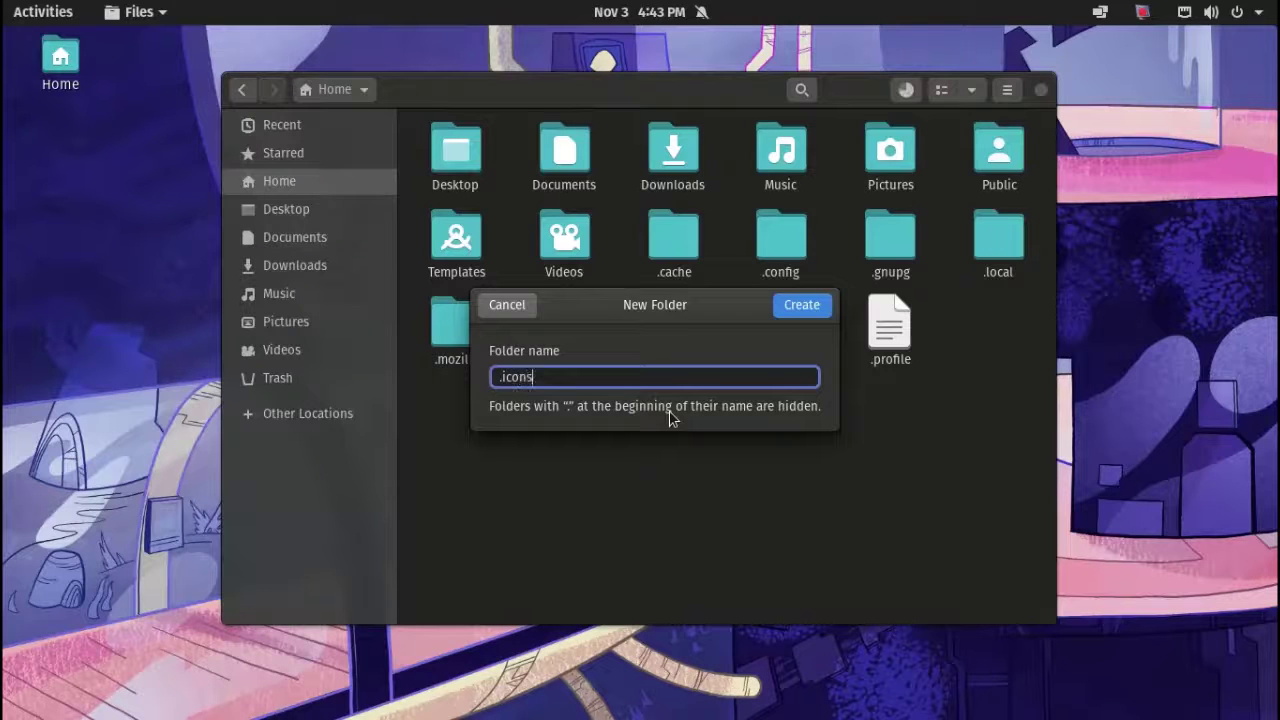
{"action": "key", "text": "Return"}
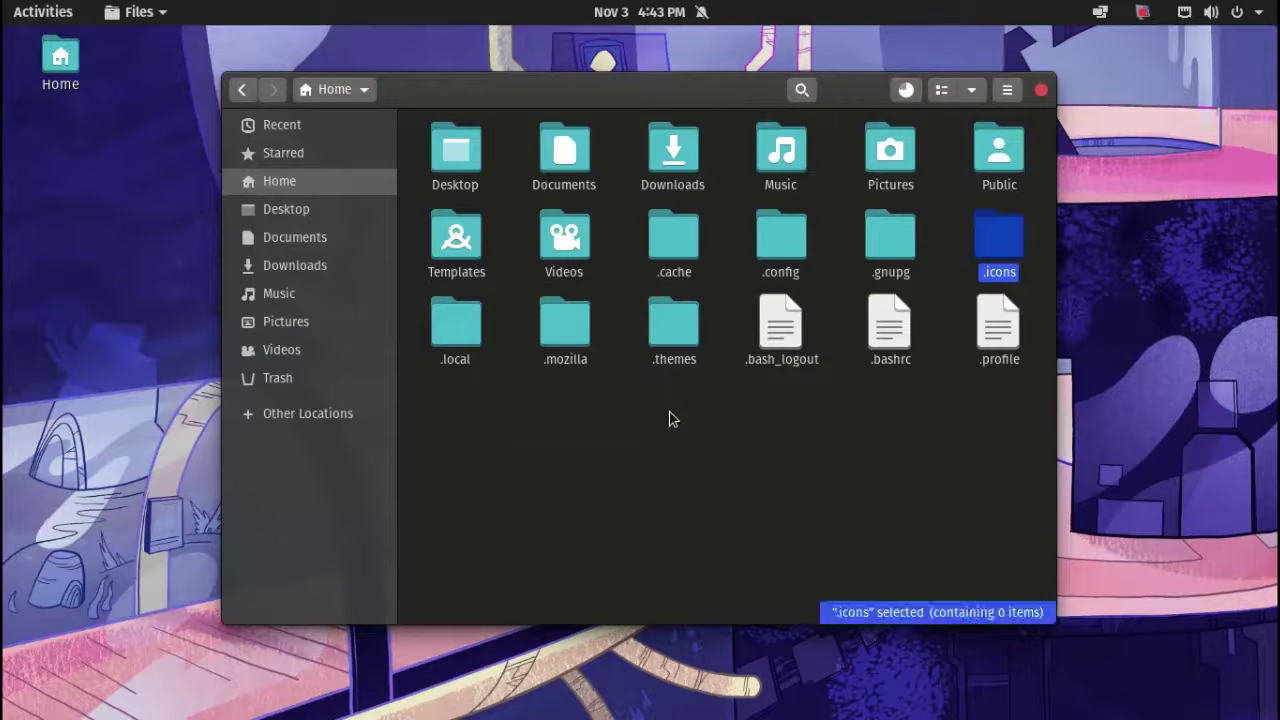
- Paste the Mojave-CT-Classic folder into the .icons folder and return to Home
{"action": "double_click", "coordinate": [980, 240]}
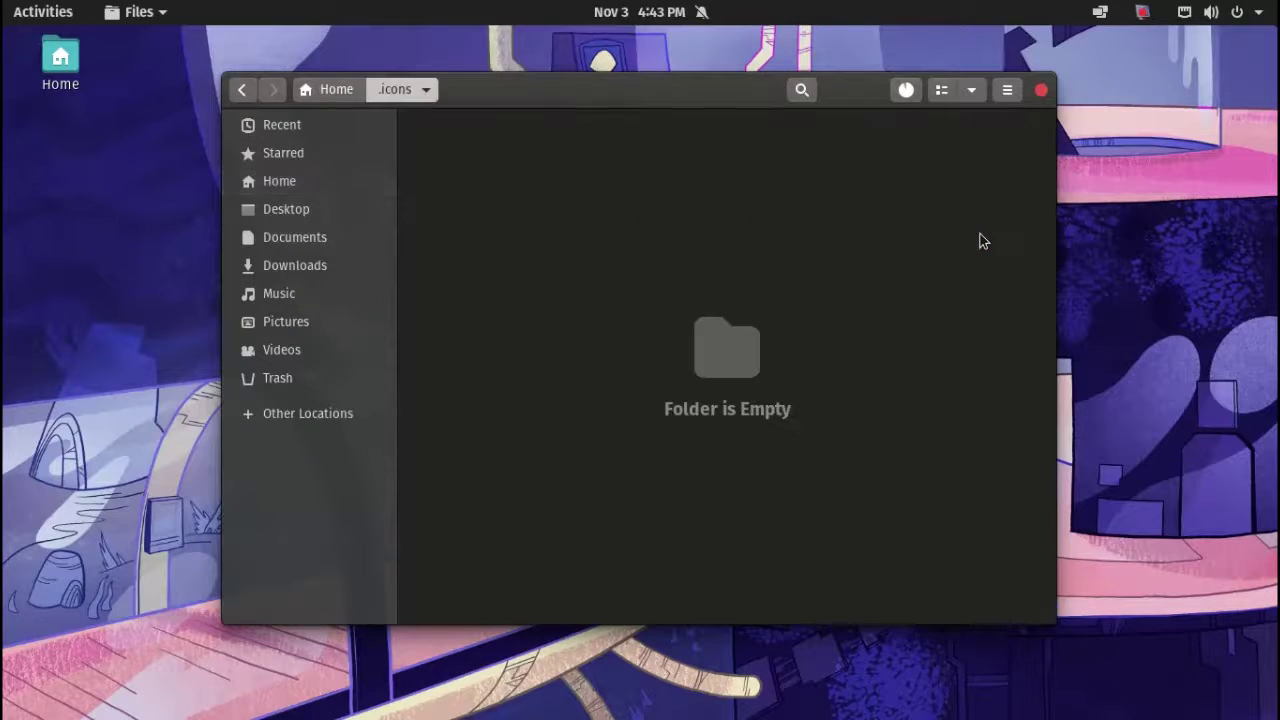
{"action": "right_click", "coordinate": [577, 212]}
{"action": "left_click", "coordinate": [590, 266]}
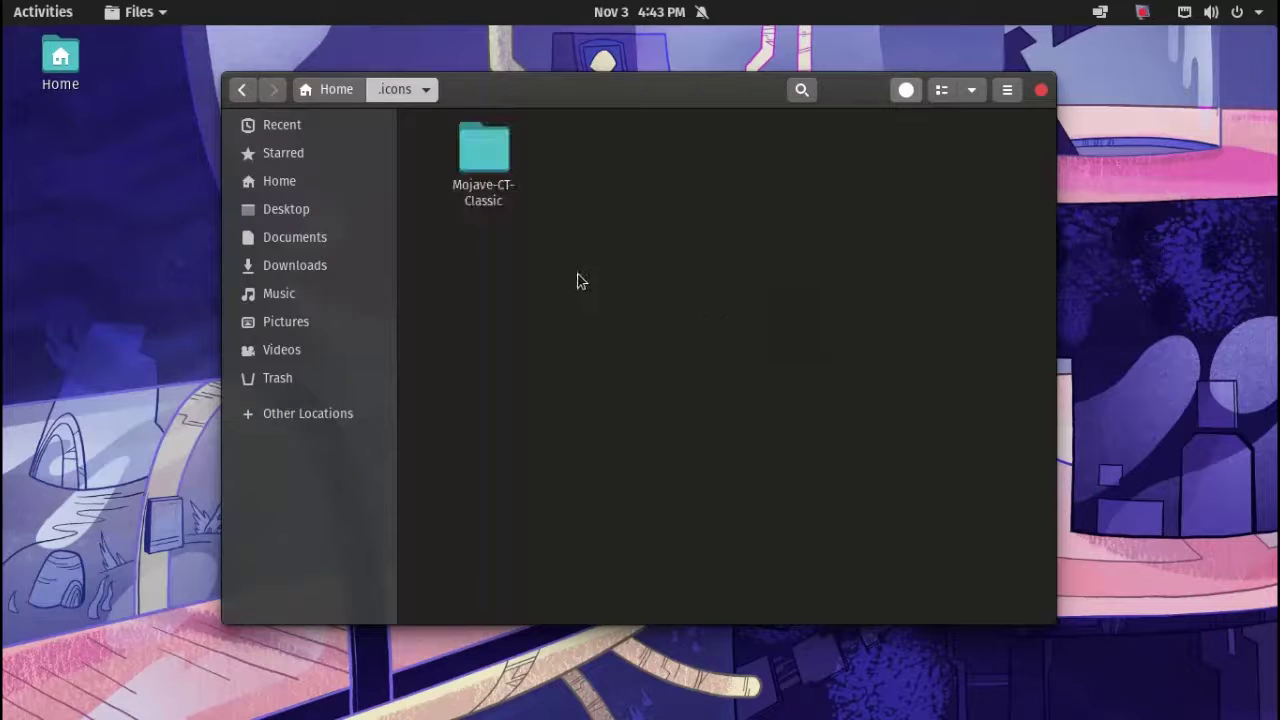
{"action": "left_click", "coordinate": [331, 90]}
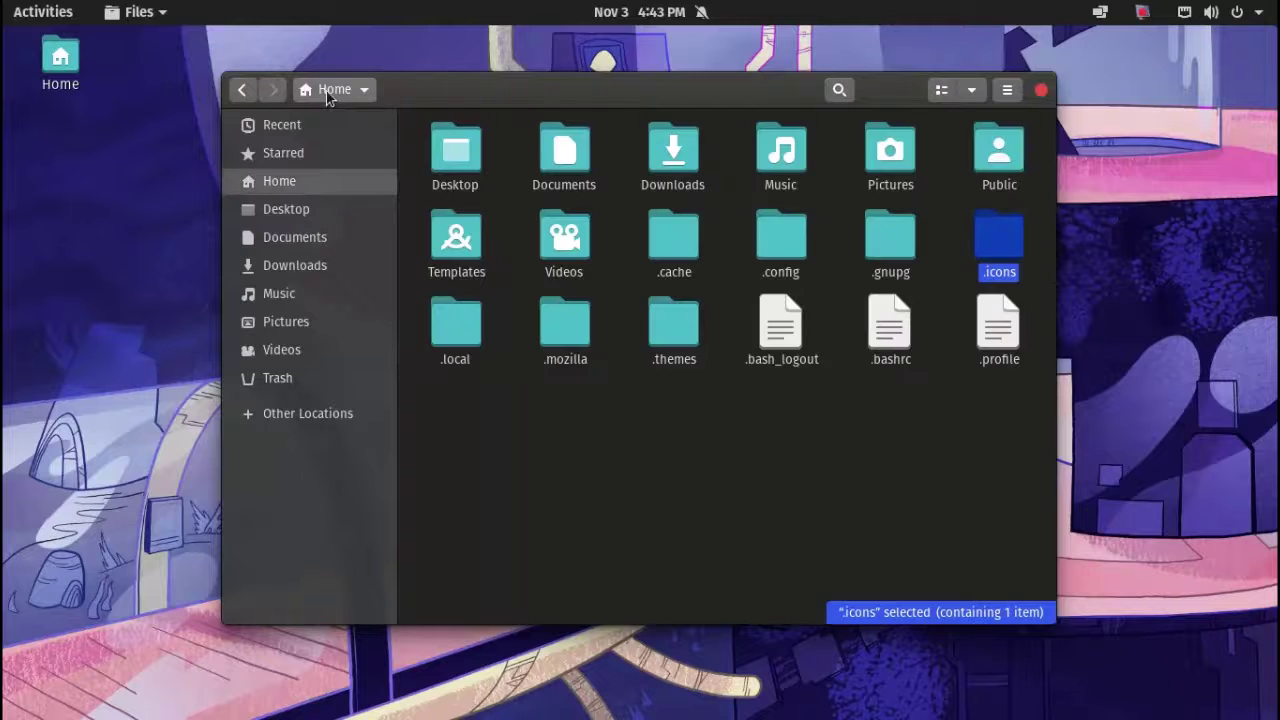
- Close the Files window and open Tweaks from the list of installed applications
{"action": "left_click", "coordinate": [1040, 91]}
{"action": "left_click", "coordinate": [12, 10]}
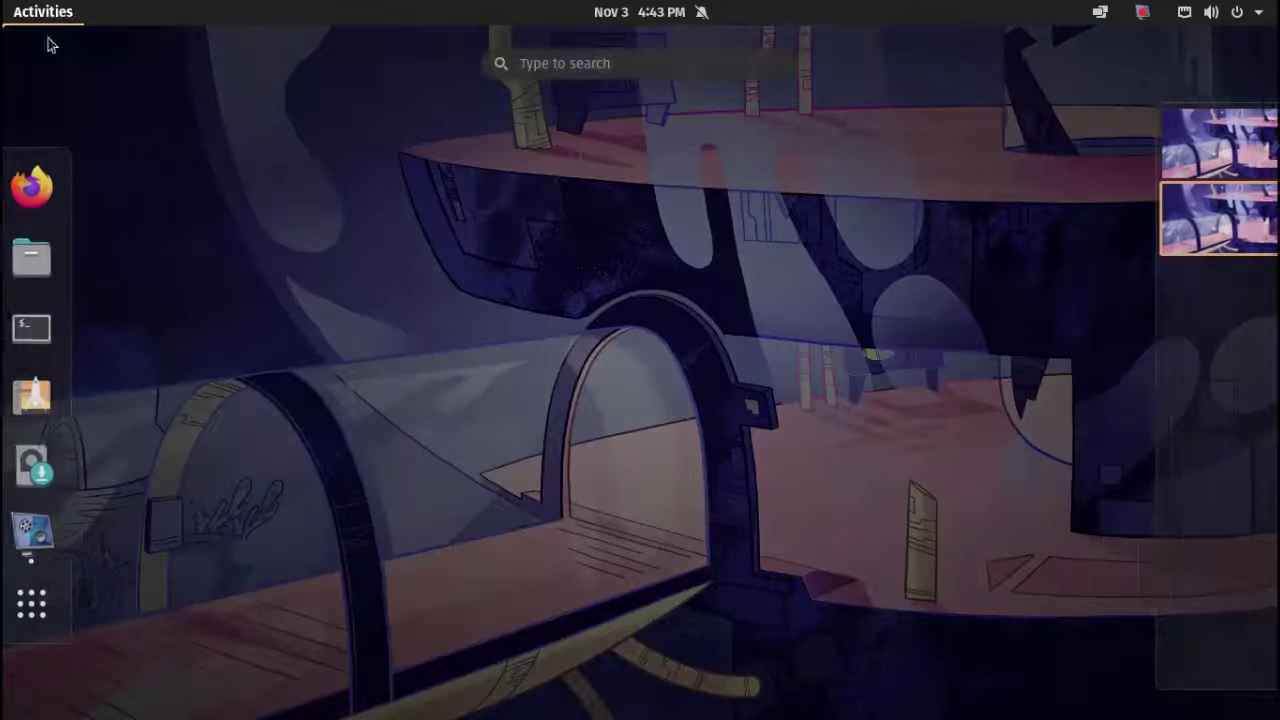
{"action": "left_click", "coordinate": [41, 603]}
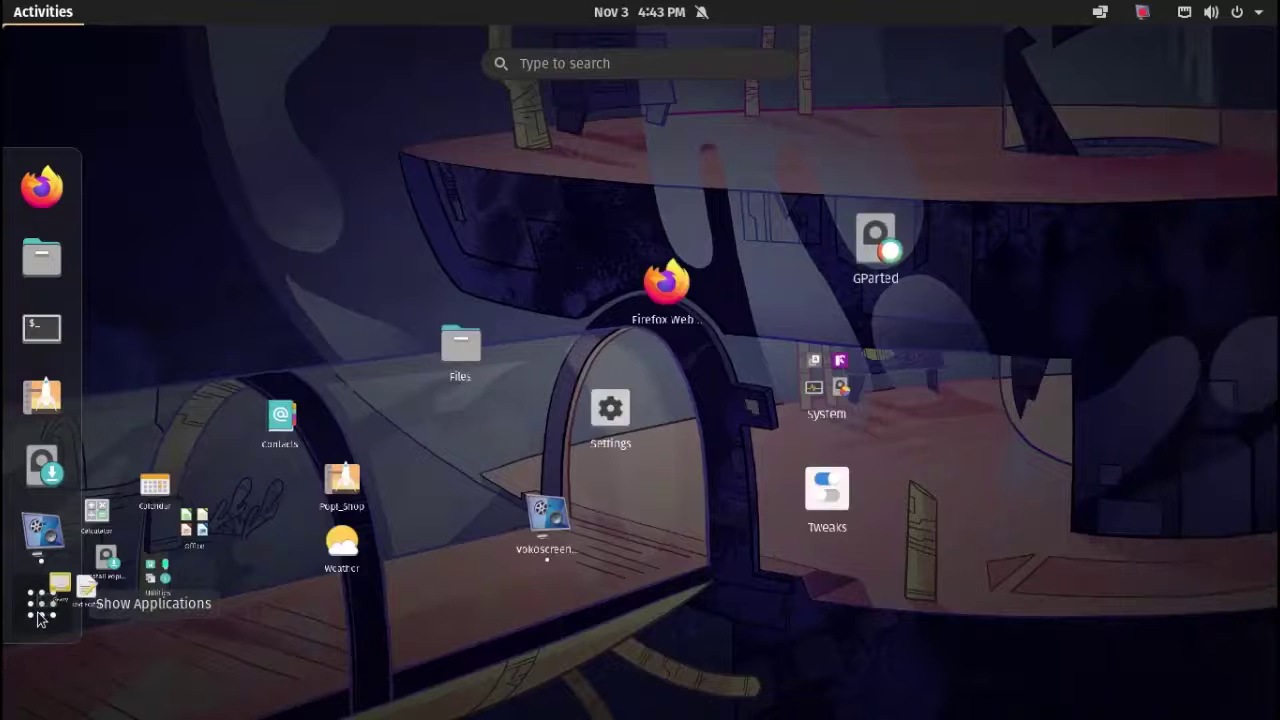
{"action": "left_click", "coordinate": [943, 463]}
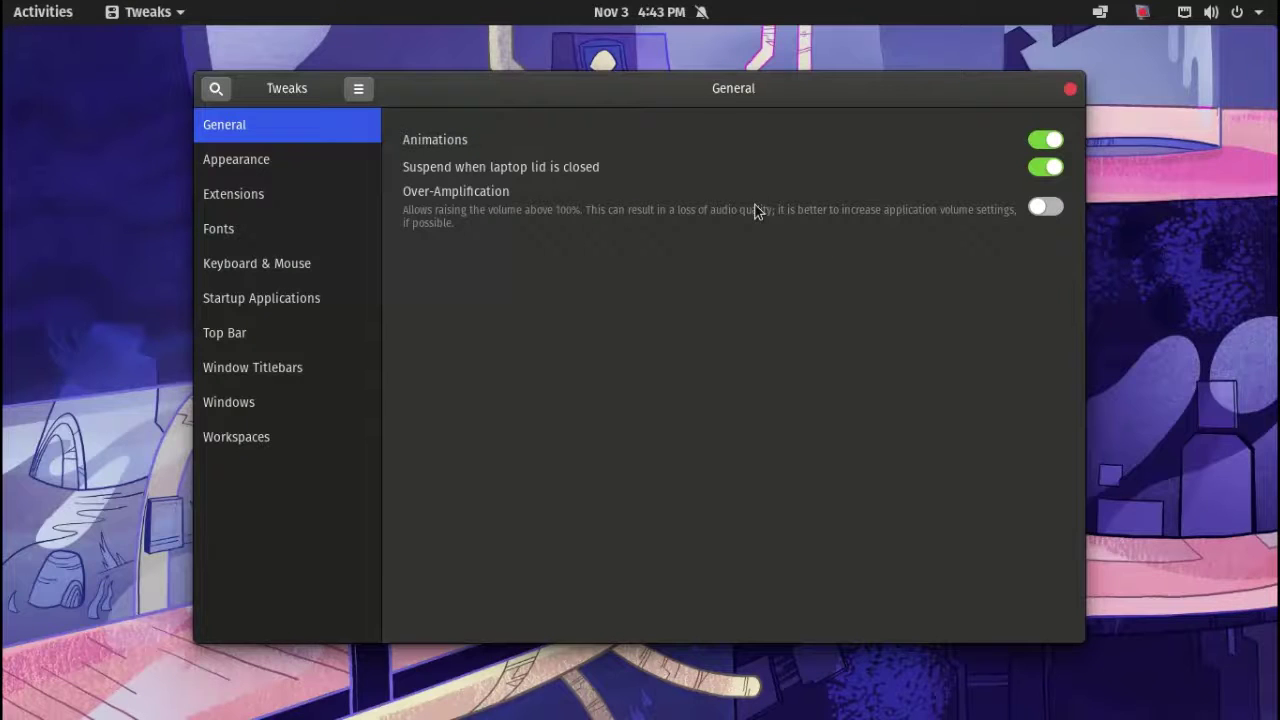
- Set the icon theme to Mojave-CT-Classic in the Tweaks appearance settings and close Tweaks
{"action": "left_click", "coordinate": [242, 165]}
{"action": "left_click", "coordinate": [898, 225]}
{"action": "left_click", "coordinate": [897, 226]}
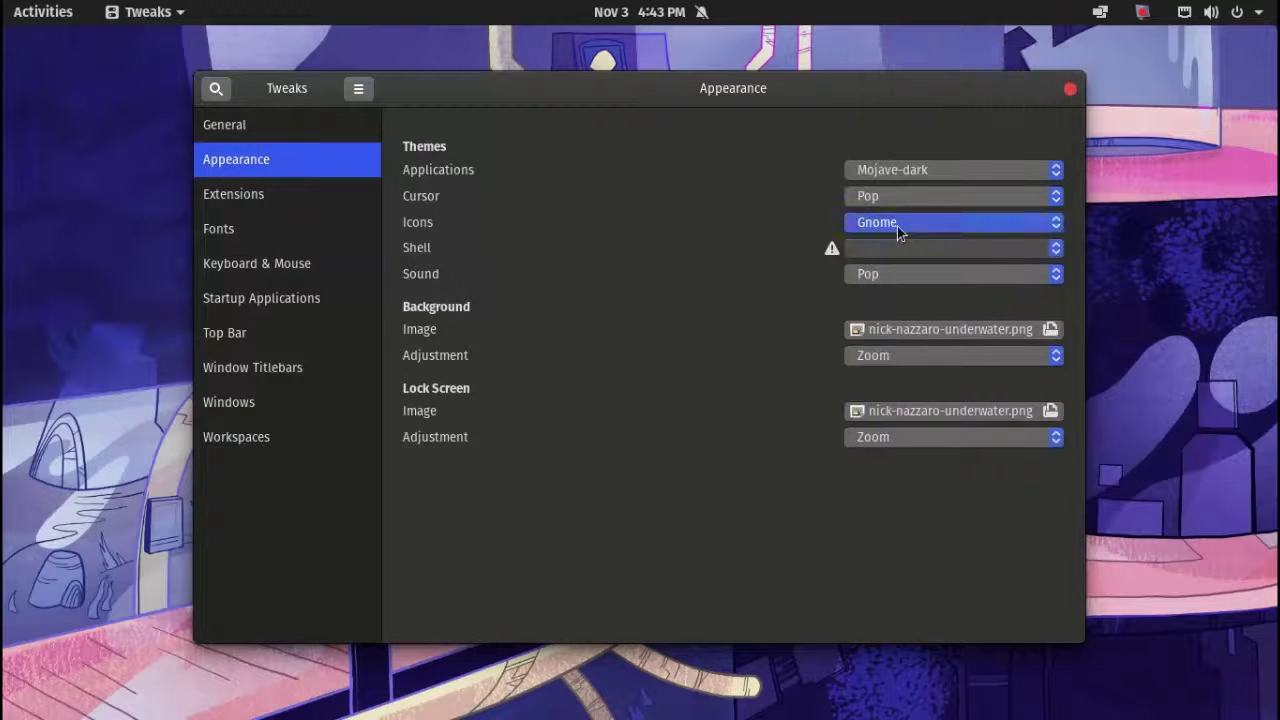
{"action": "left_click", "coordinate": [897, 226]}
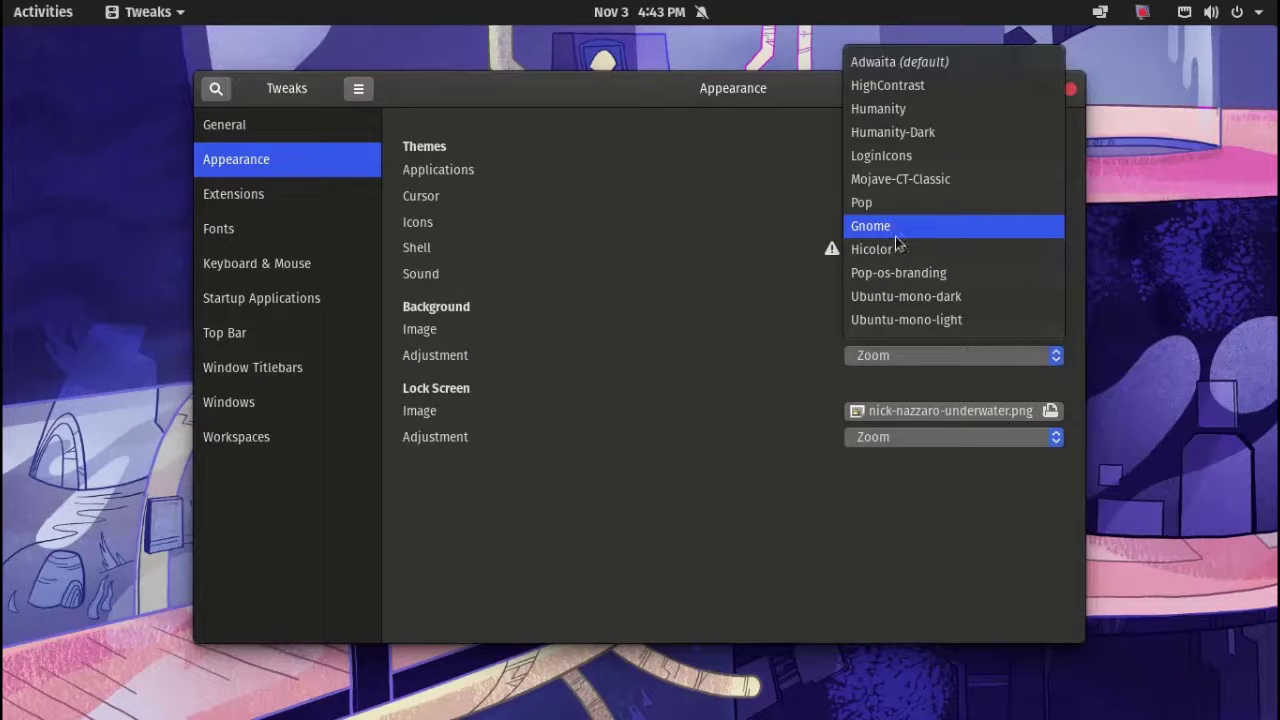
{"action": "left_click", "coordinate": [897, 179]}
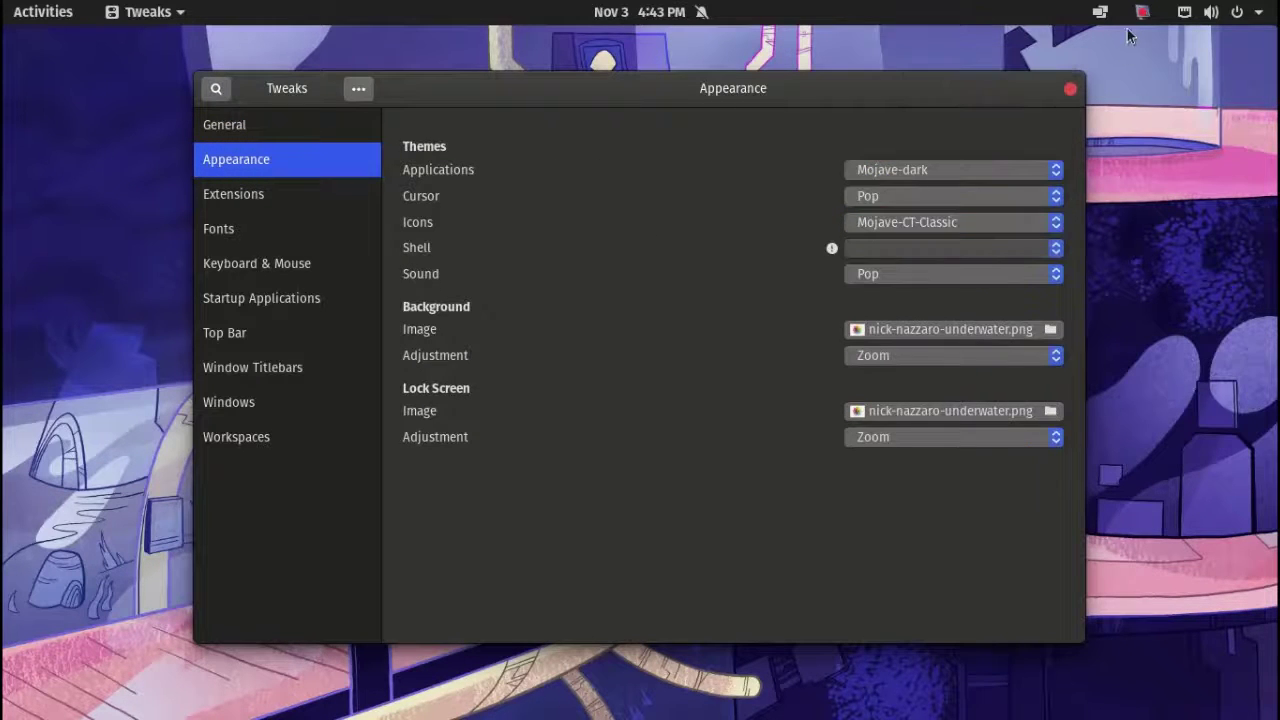
{"action": "left_click", "coordinate": [1077, 105]}
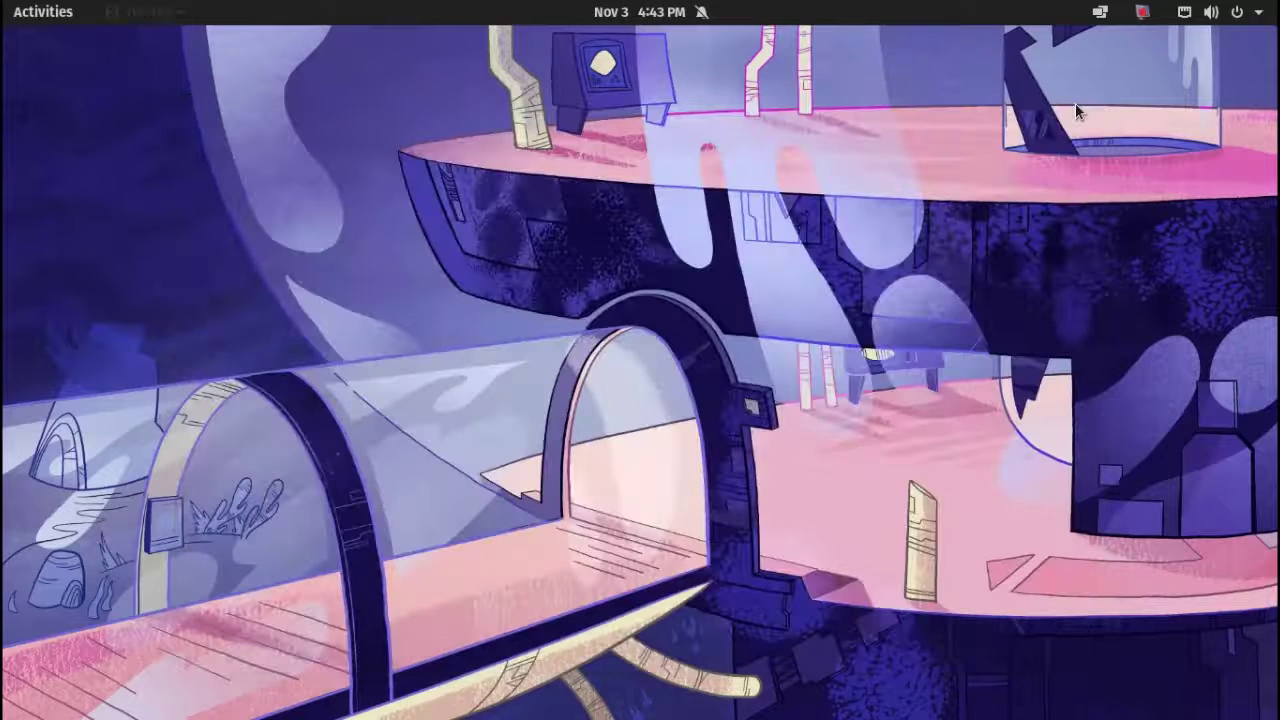
- Move the Files launcher above Firefox in the dock and return to the desktop
{"action": "left_click", "coordinate": [35, 12]}
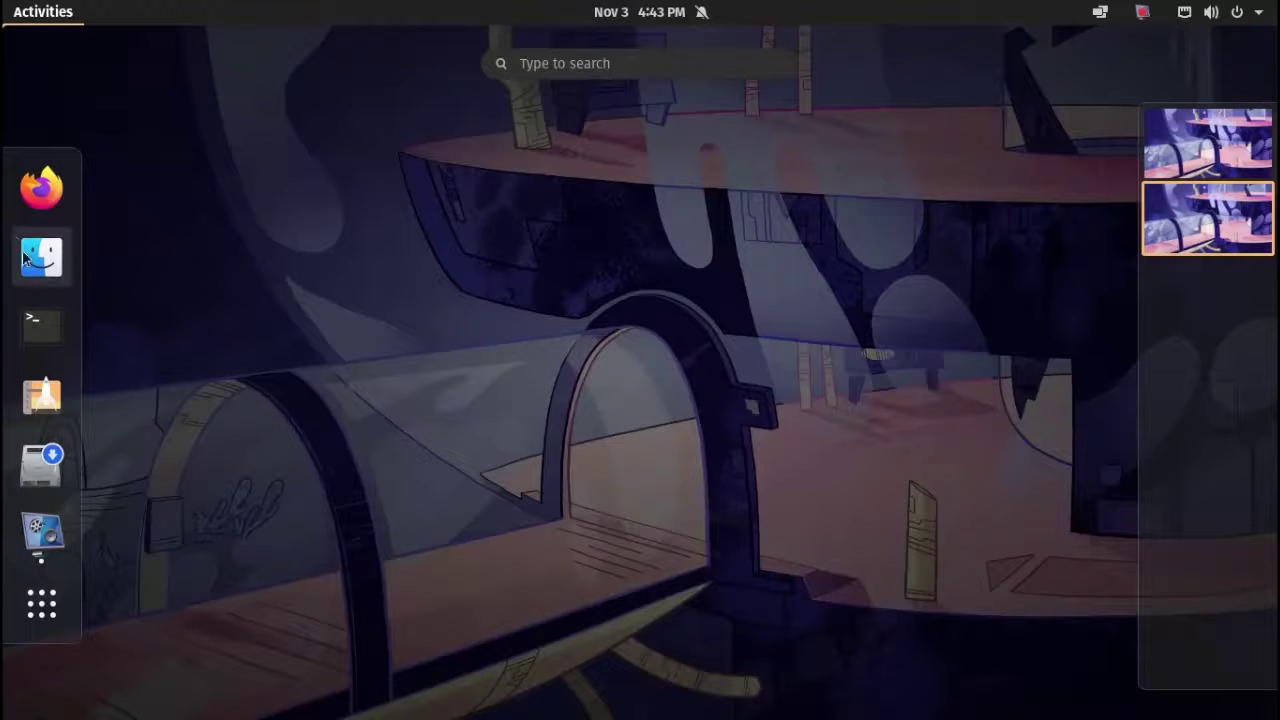
{"action": "left_click_drag", "start_coordinate": [24, 258], "coordinate": [42, 180]}
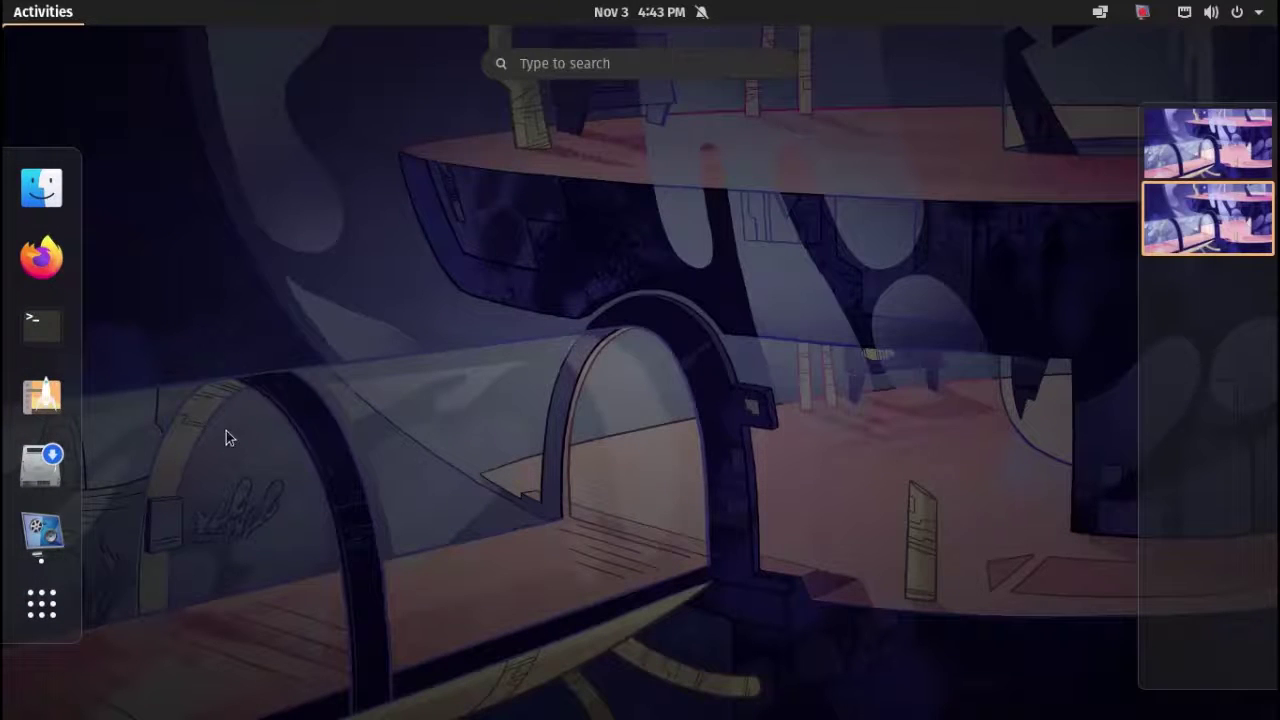
{"action": "left_click", "coordinate": [228, 431]}
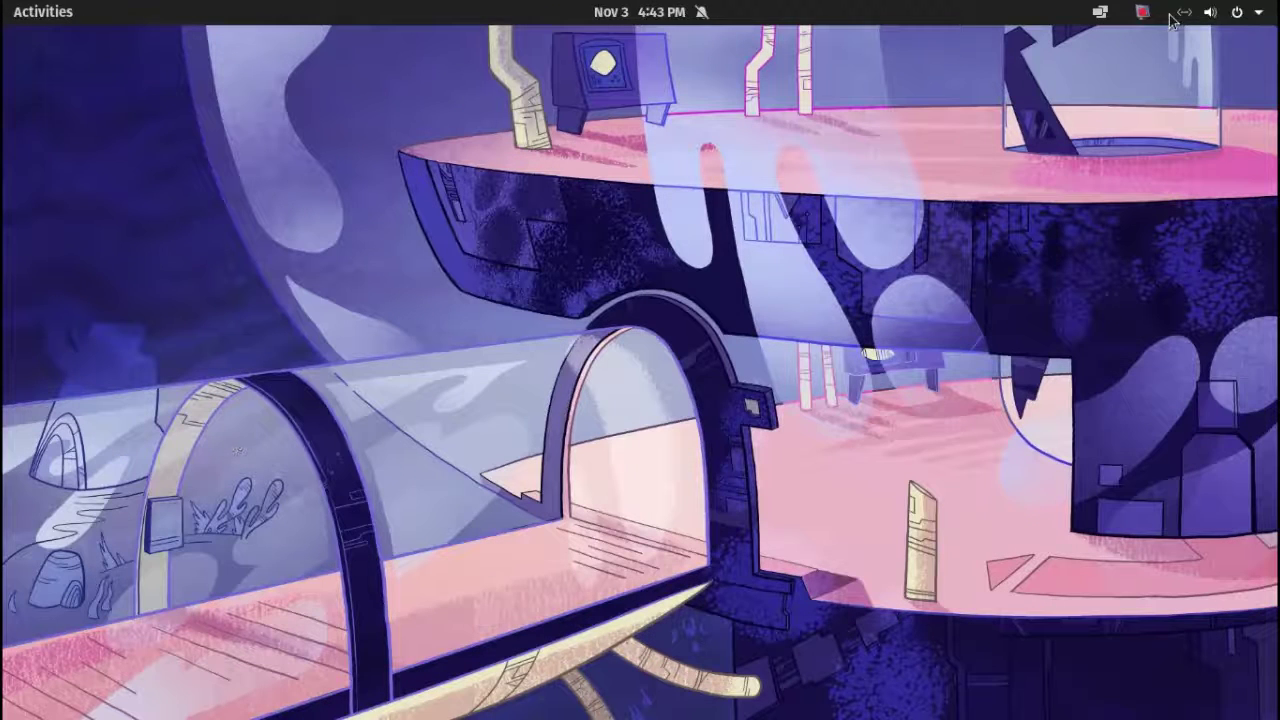
- Open the background settings for the desktop
{"action": "right_click", "coordinate": [776, 153]}
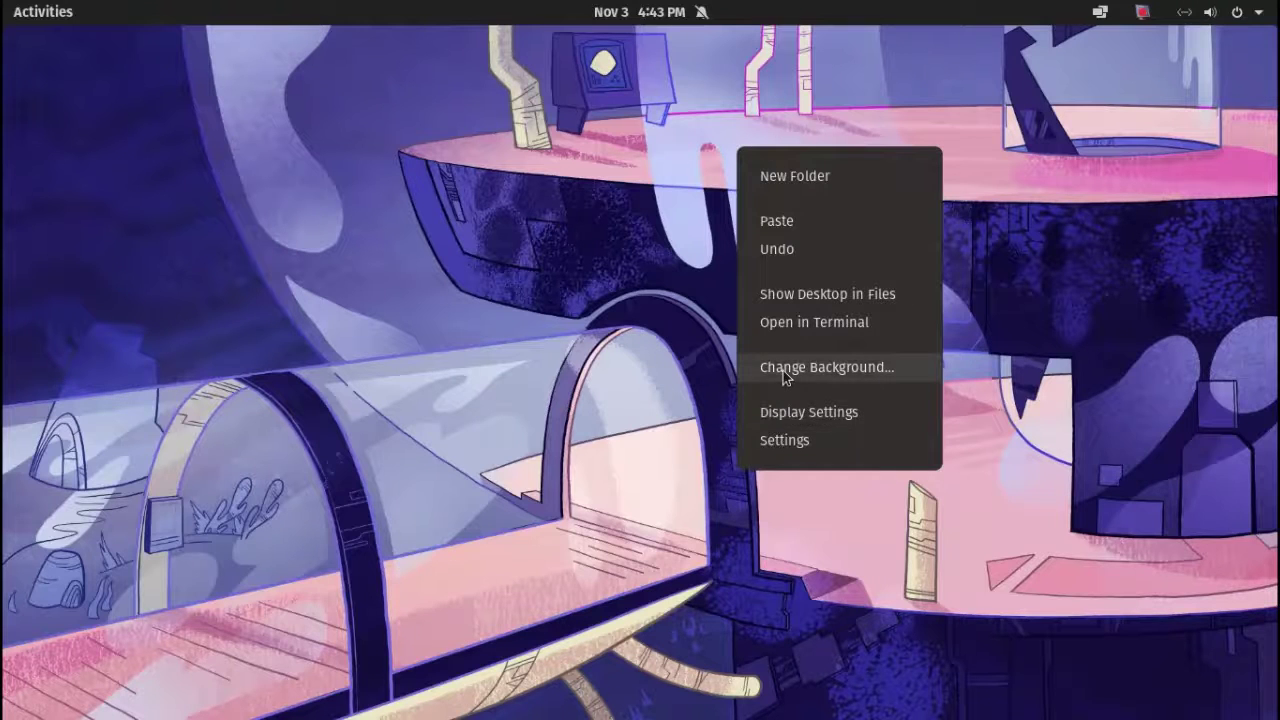